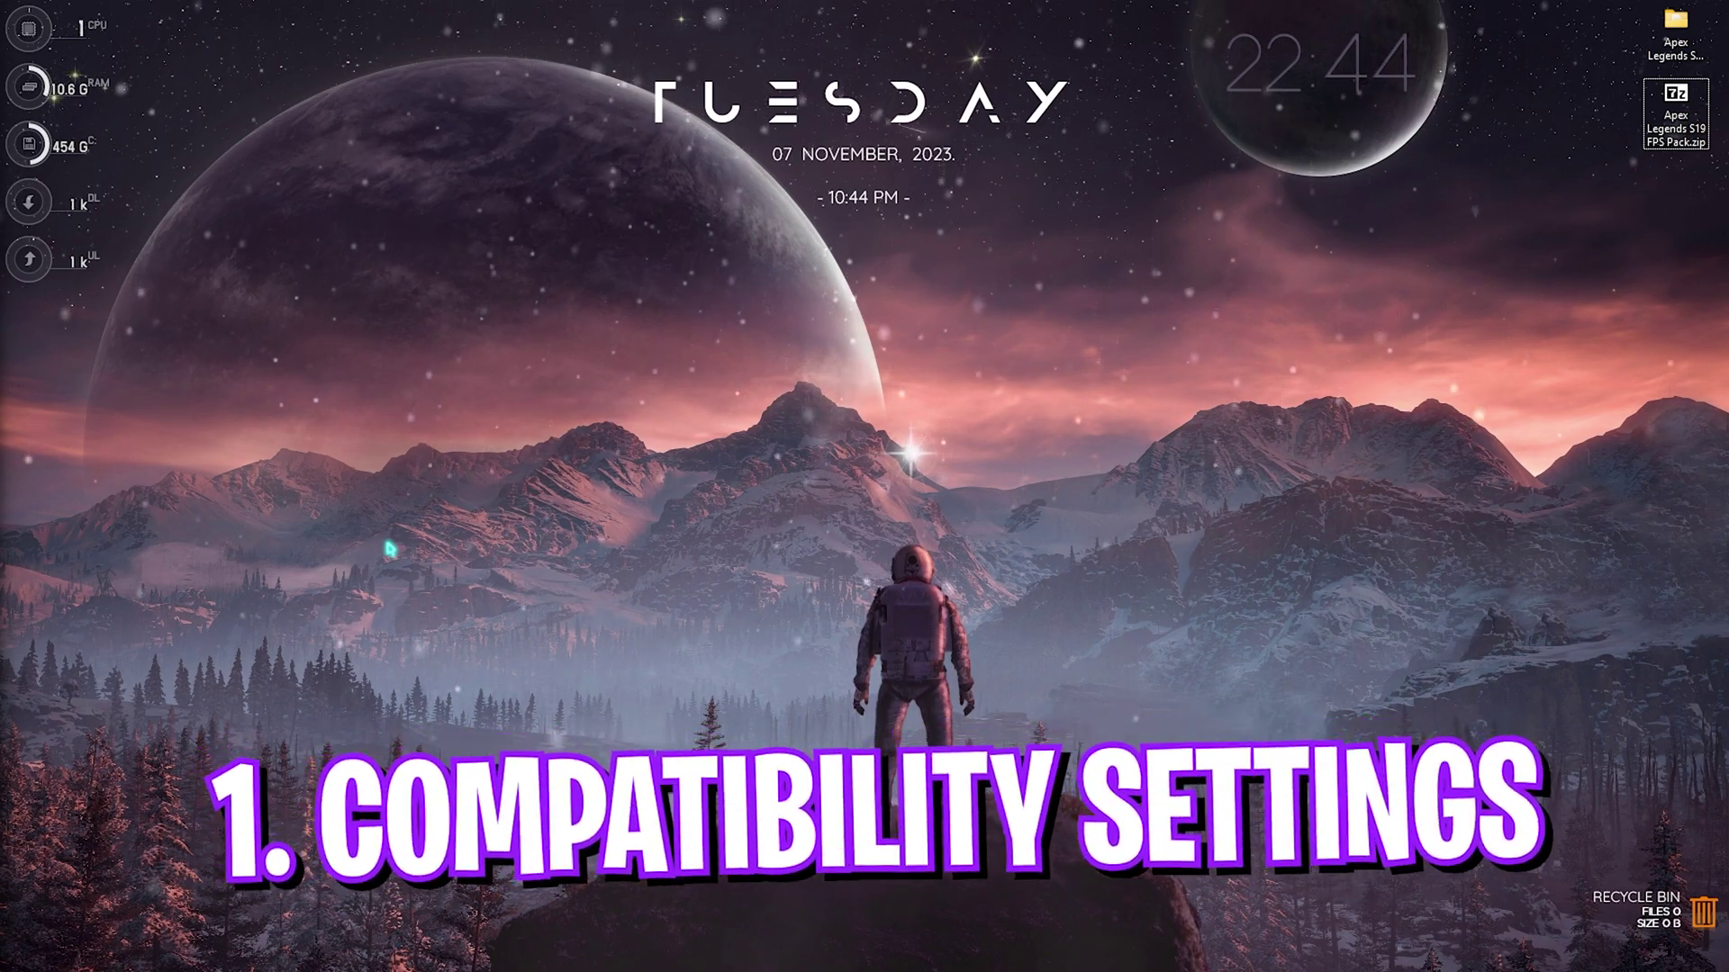
# Launch Steam and open the local files folder of Apex Legends from the game library.
pyautogui.press('super')
pyautogui.write('steam')
pyautogui.press('Return')
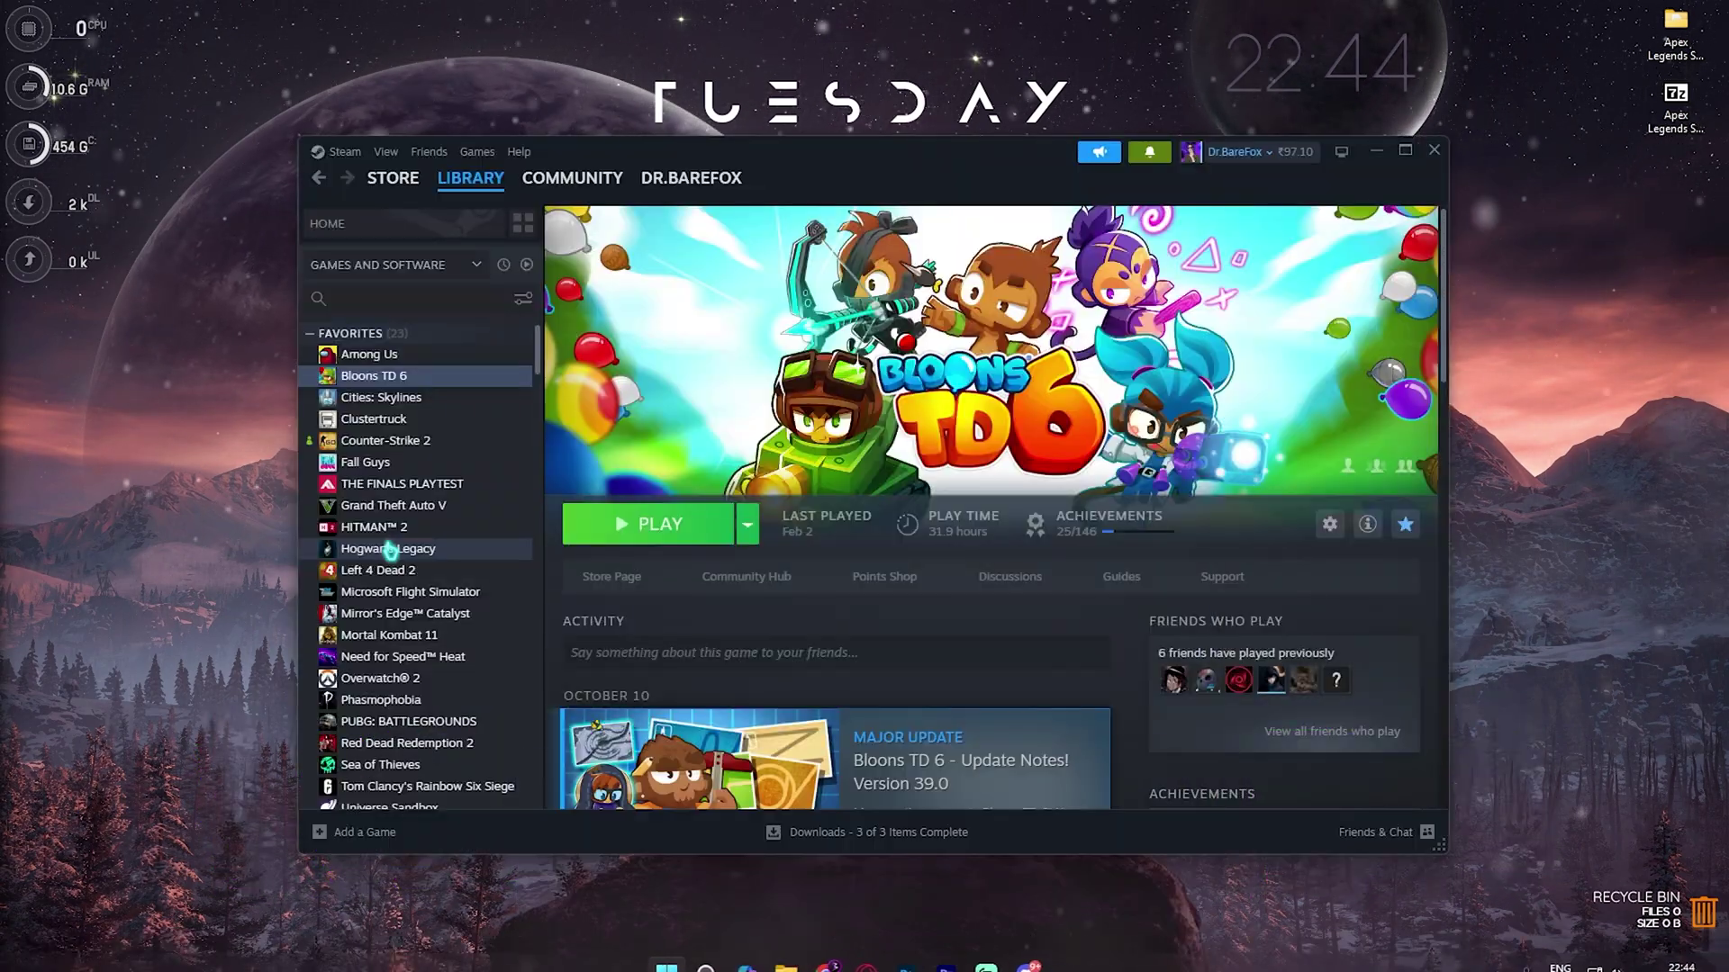
pyautogui.scroll(-5, 394, 595)
pyautogui.click(385, 547)
pyautogui.rightClick(393, 552)
pyautogui.moveTo(450, 660)
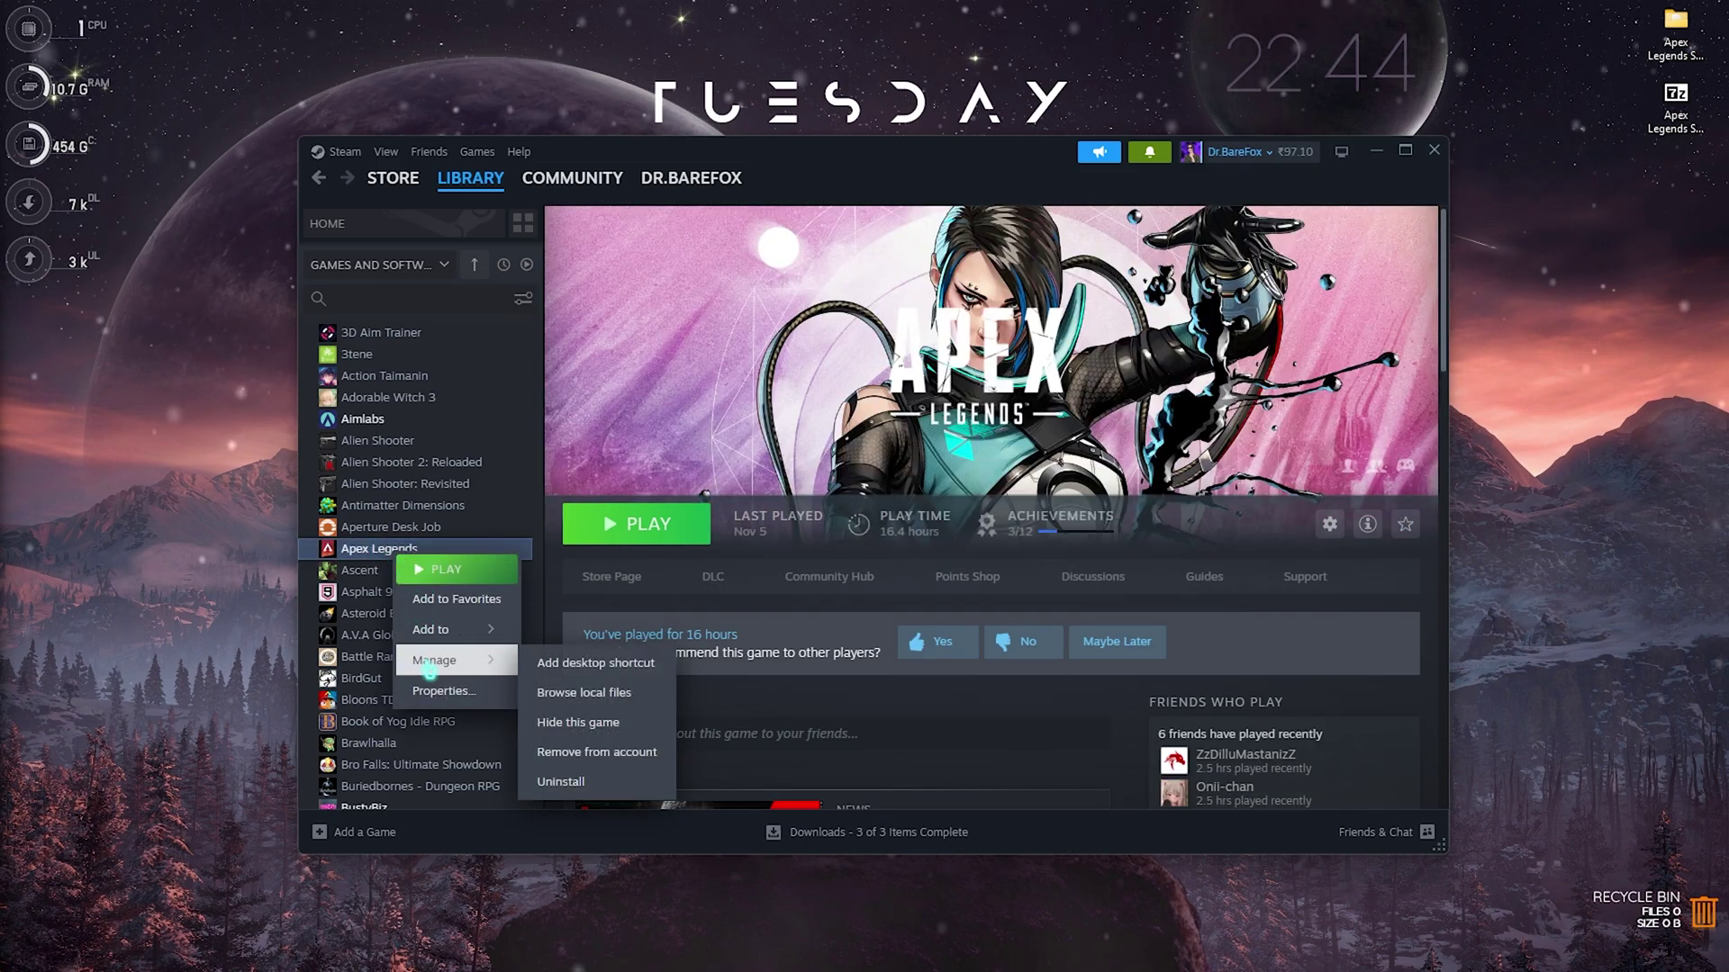
pyautogui.click(529, 691)
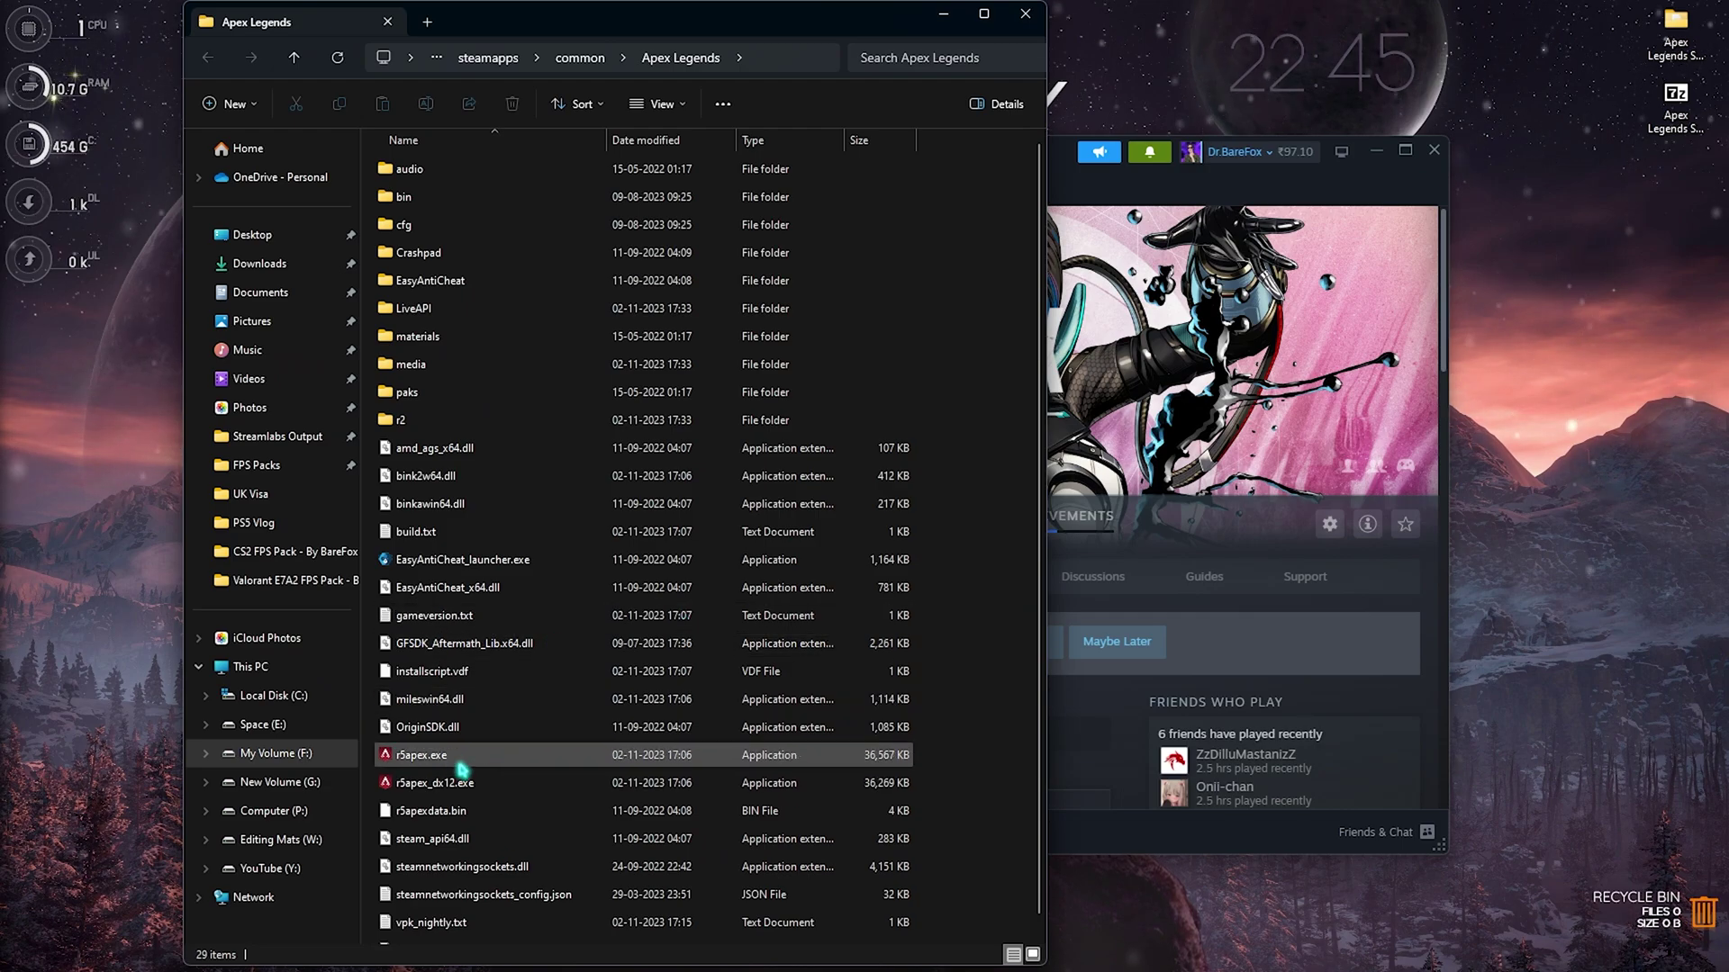
# Open the compatibility properties of r5apex.exe and turn on Disable fullscreen optimizations.
pyautogui.click(411, 759)
pyautogui.rightClick(411, 764)
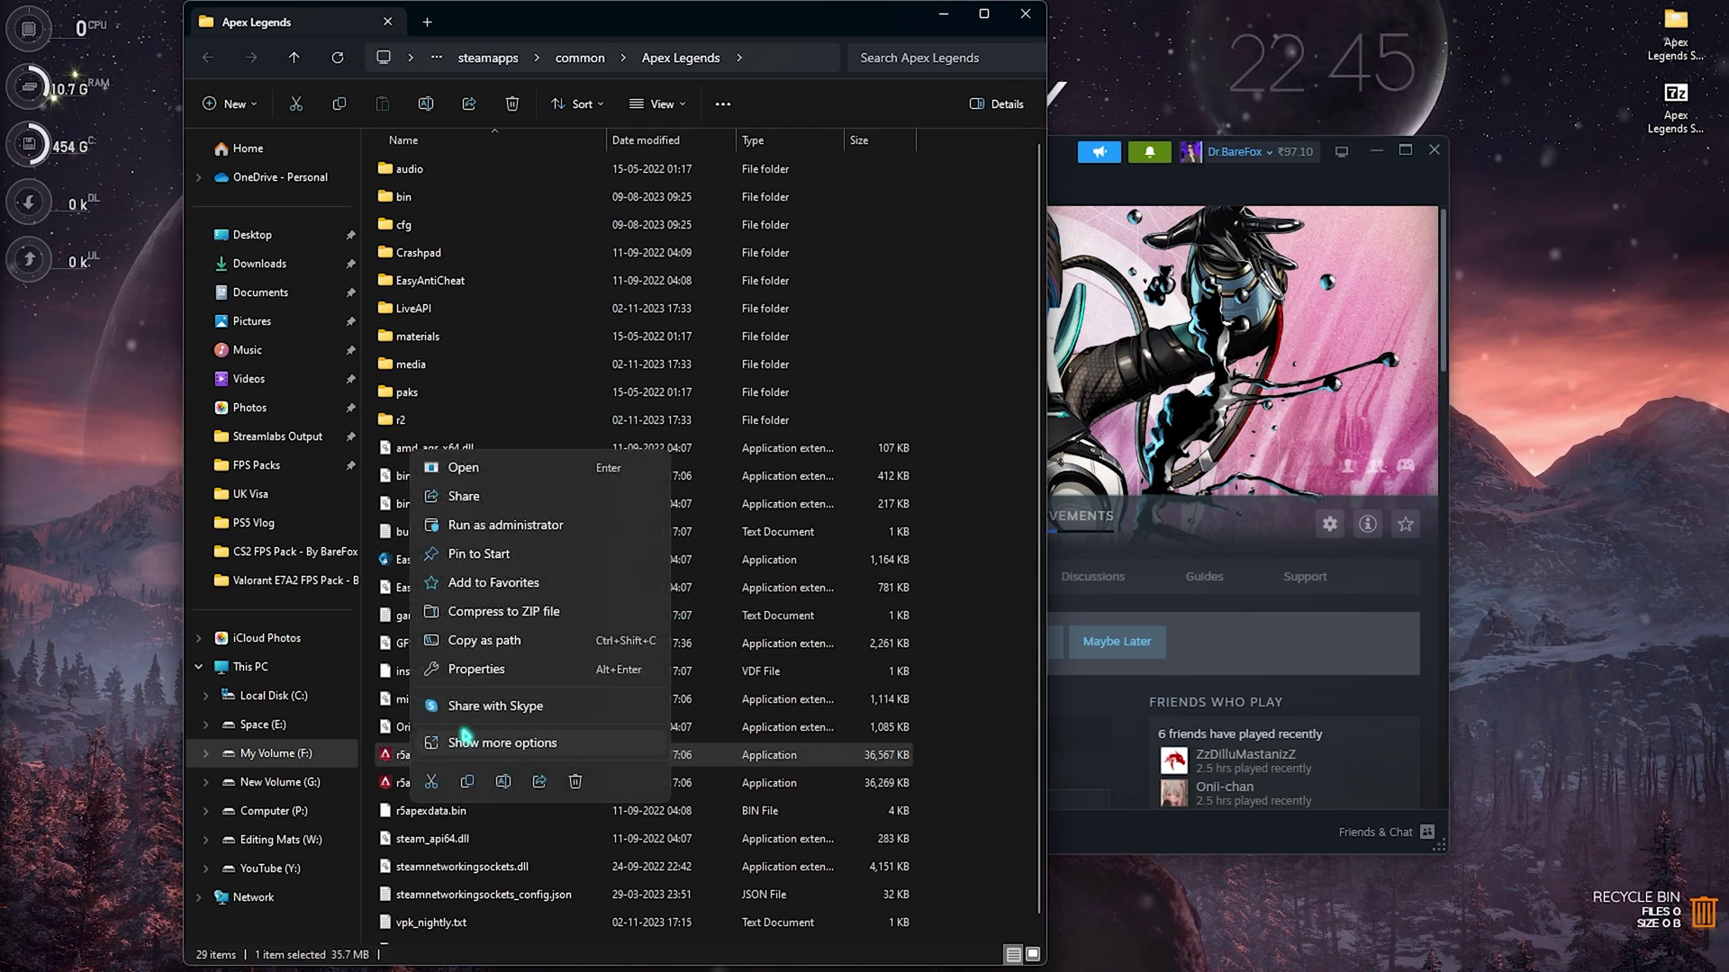
pyautogui.click(454, 677)
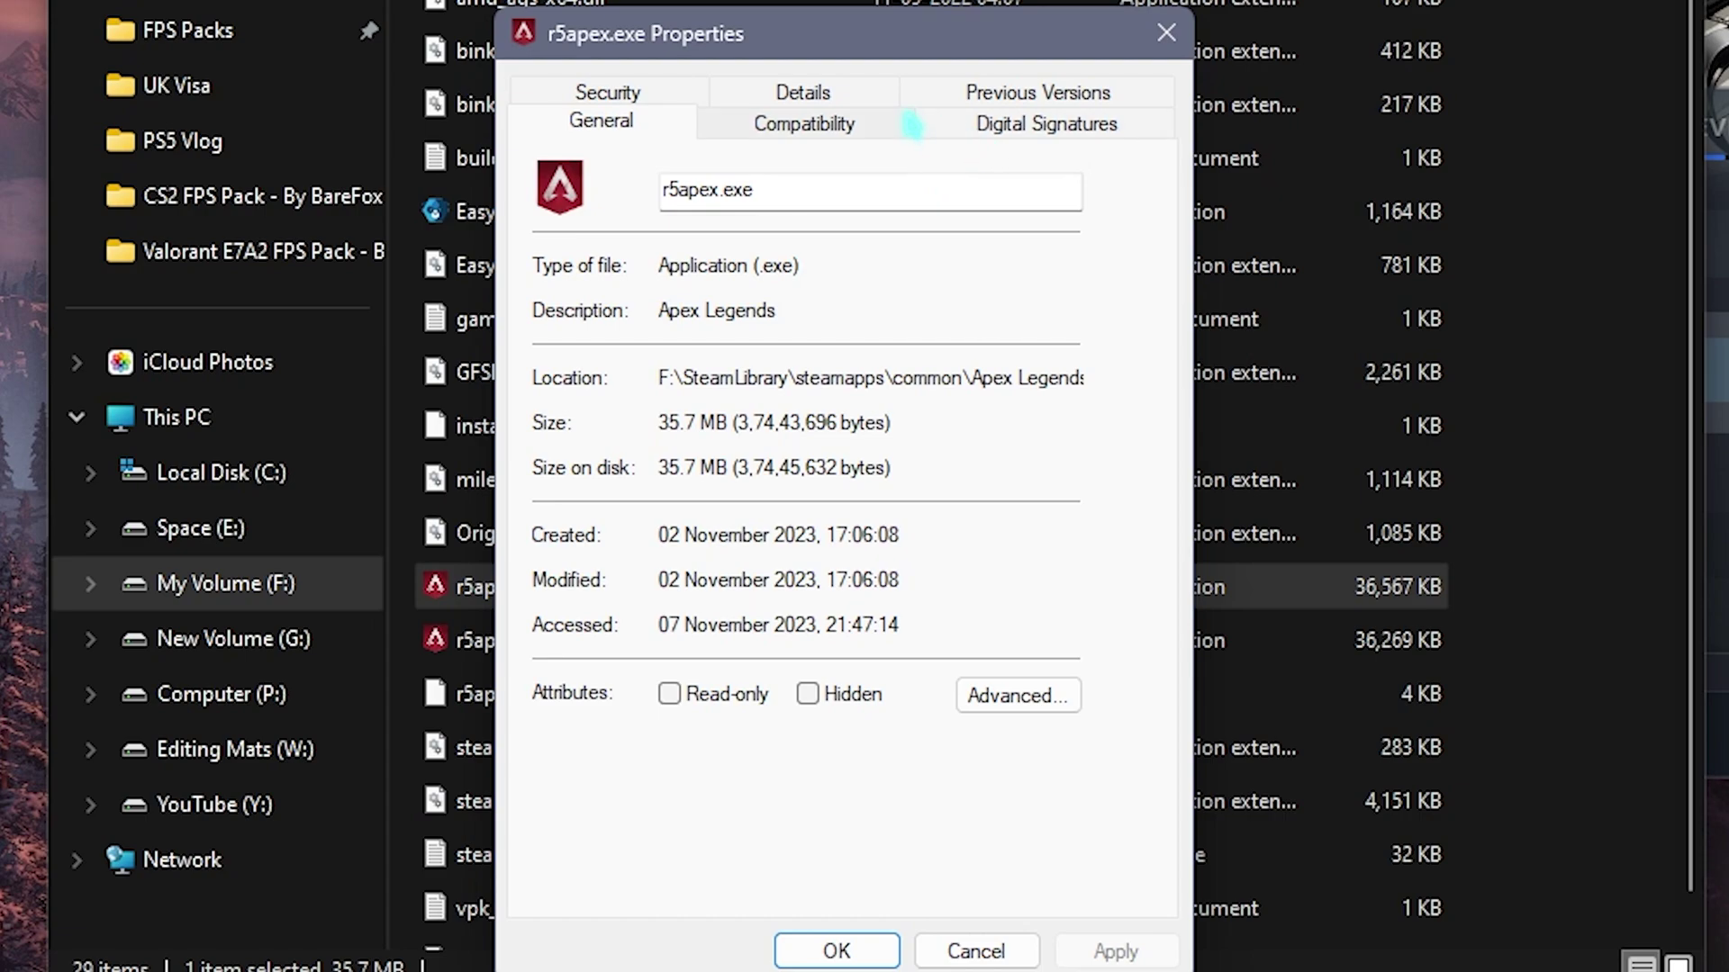
pyautogui.click(620, 516)
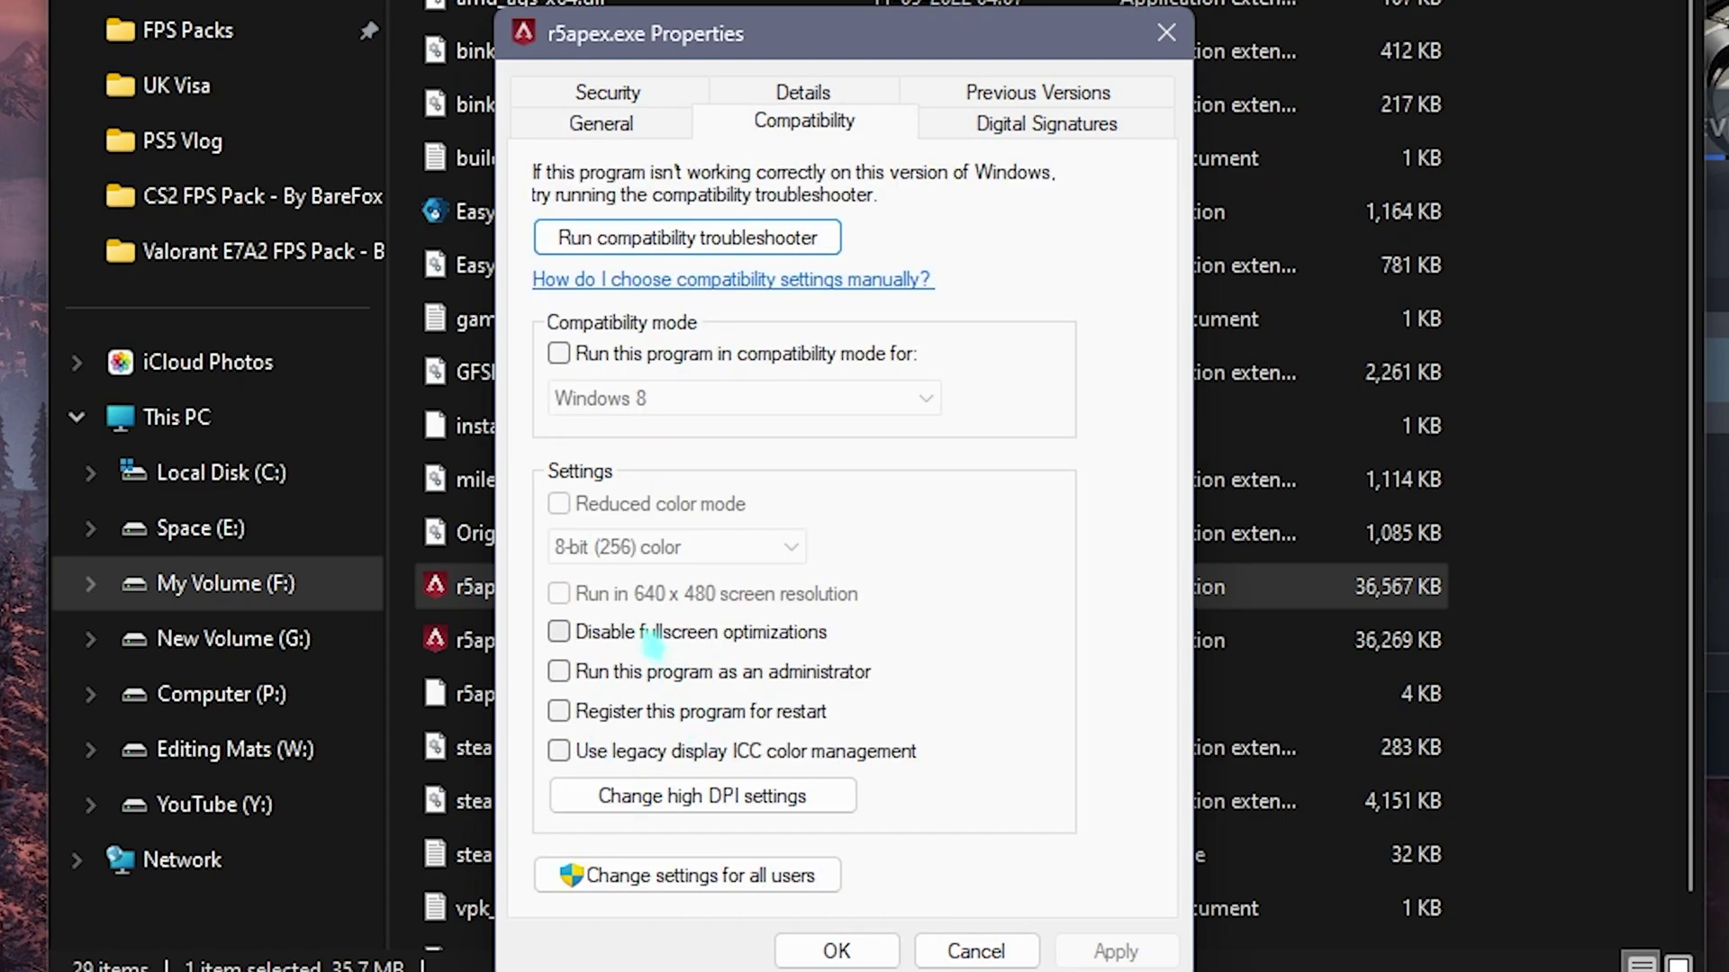
pyautogui.click(650, 635)
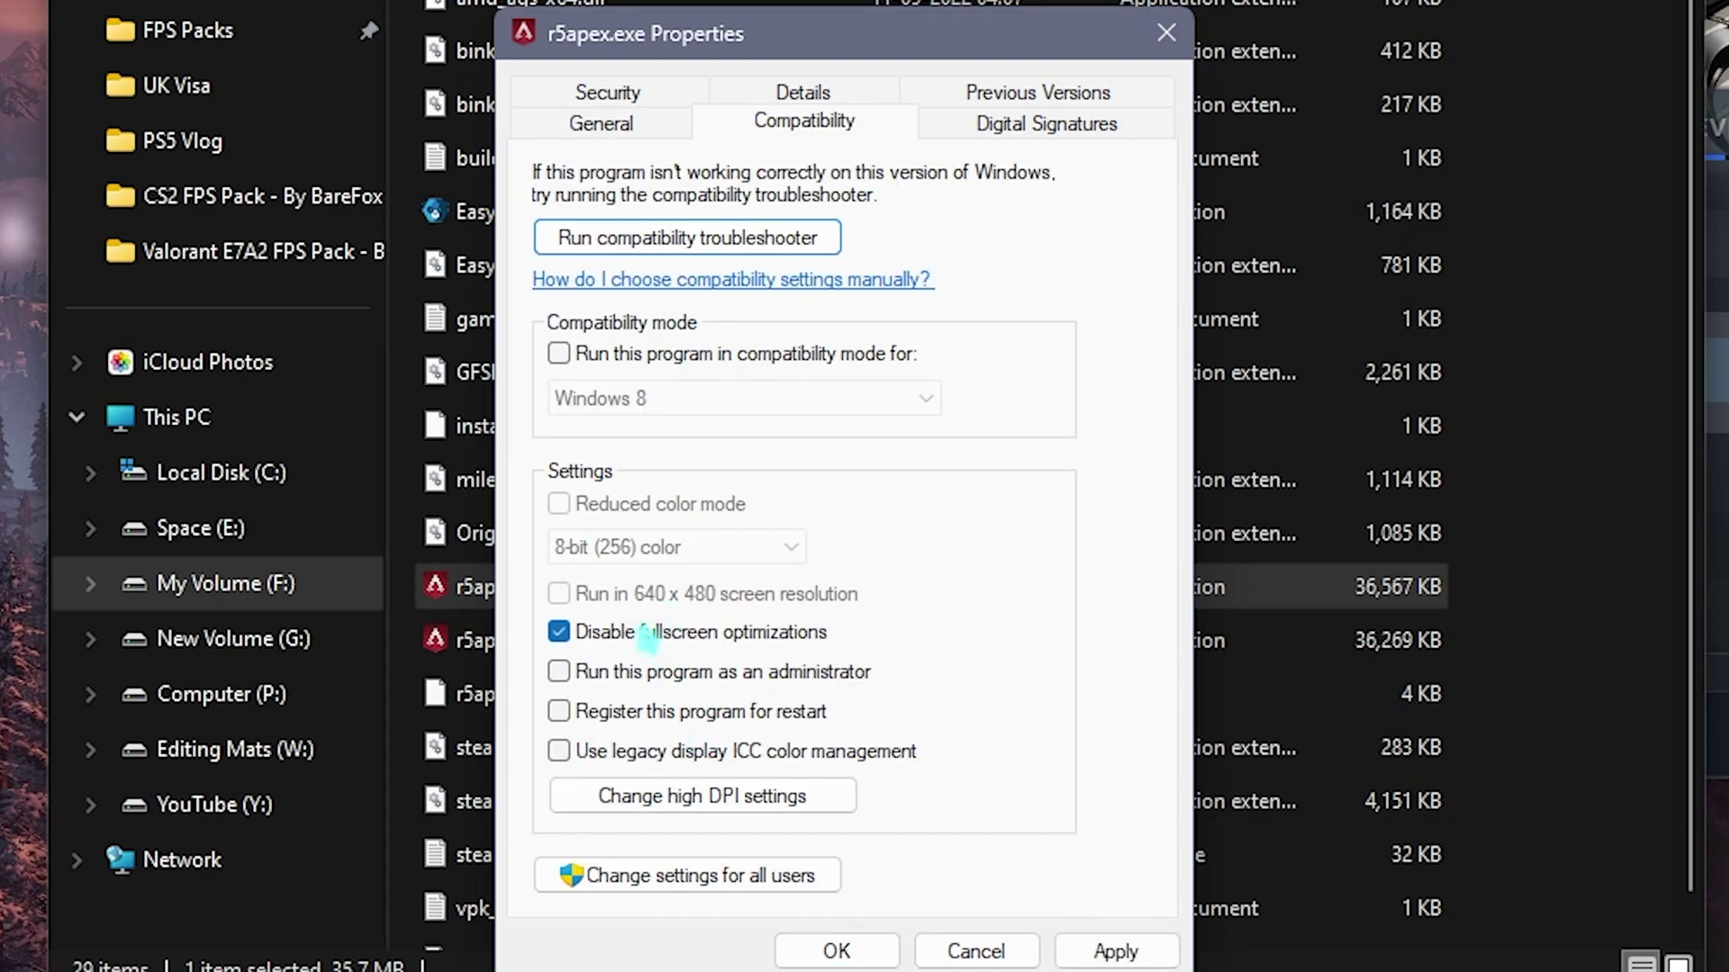
# Enable the high DPI scaling override performed by Application for r5apex.exe, apply the changes and close its properties.
pyautogui.click(677, 796)
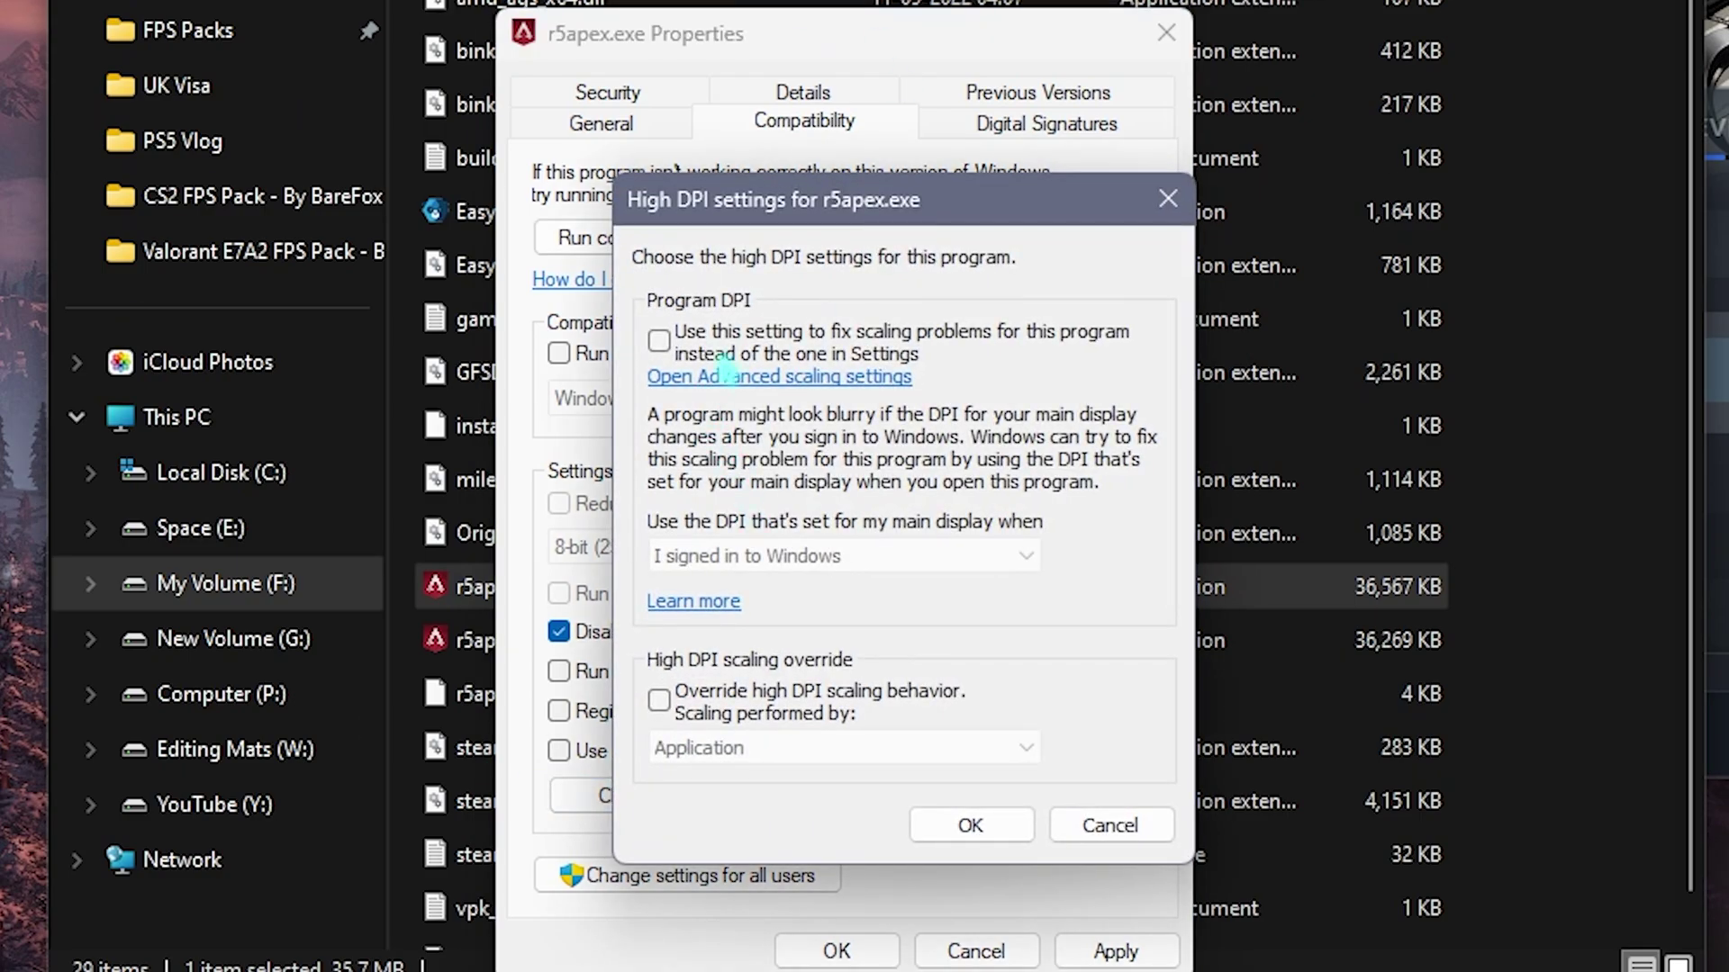
pyautogui.click(659, 700)
pyautogui.click(968, 823)
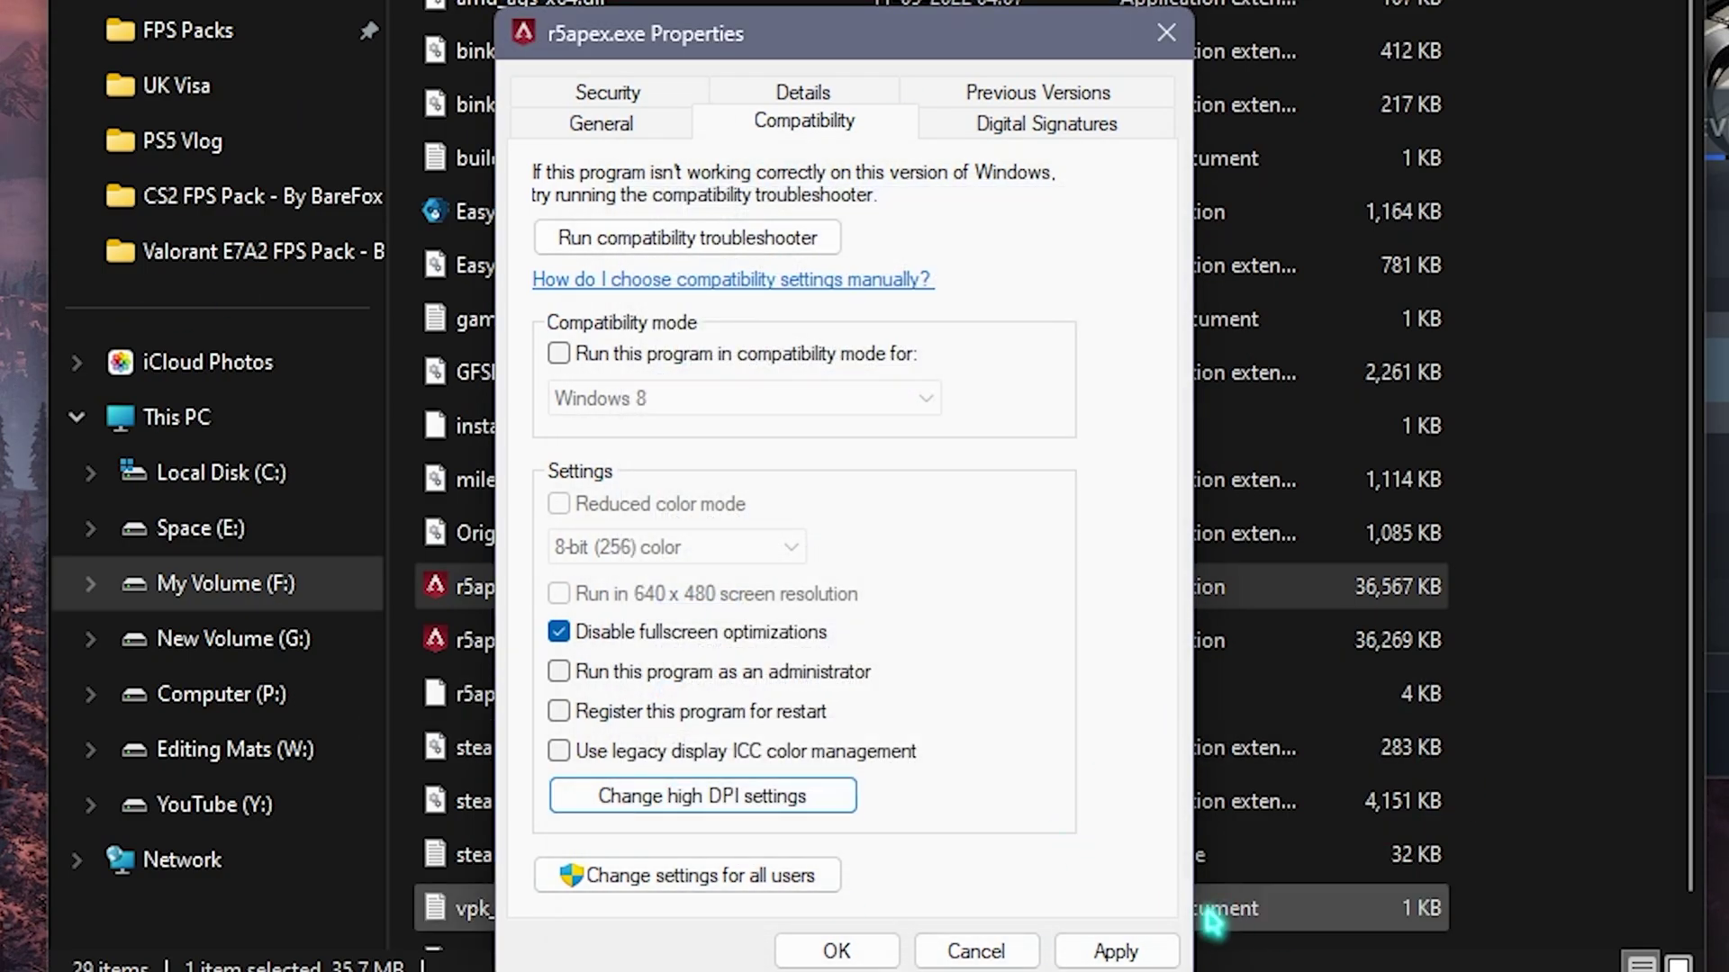
pyautogui.click(1114, 950)
pyautogui.click(1166, 32)
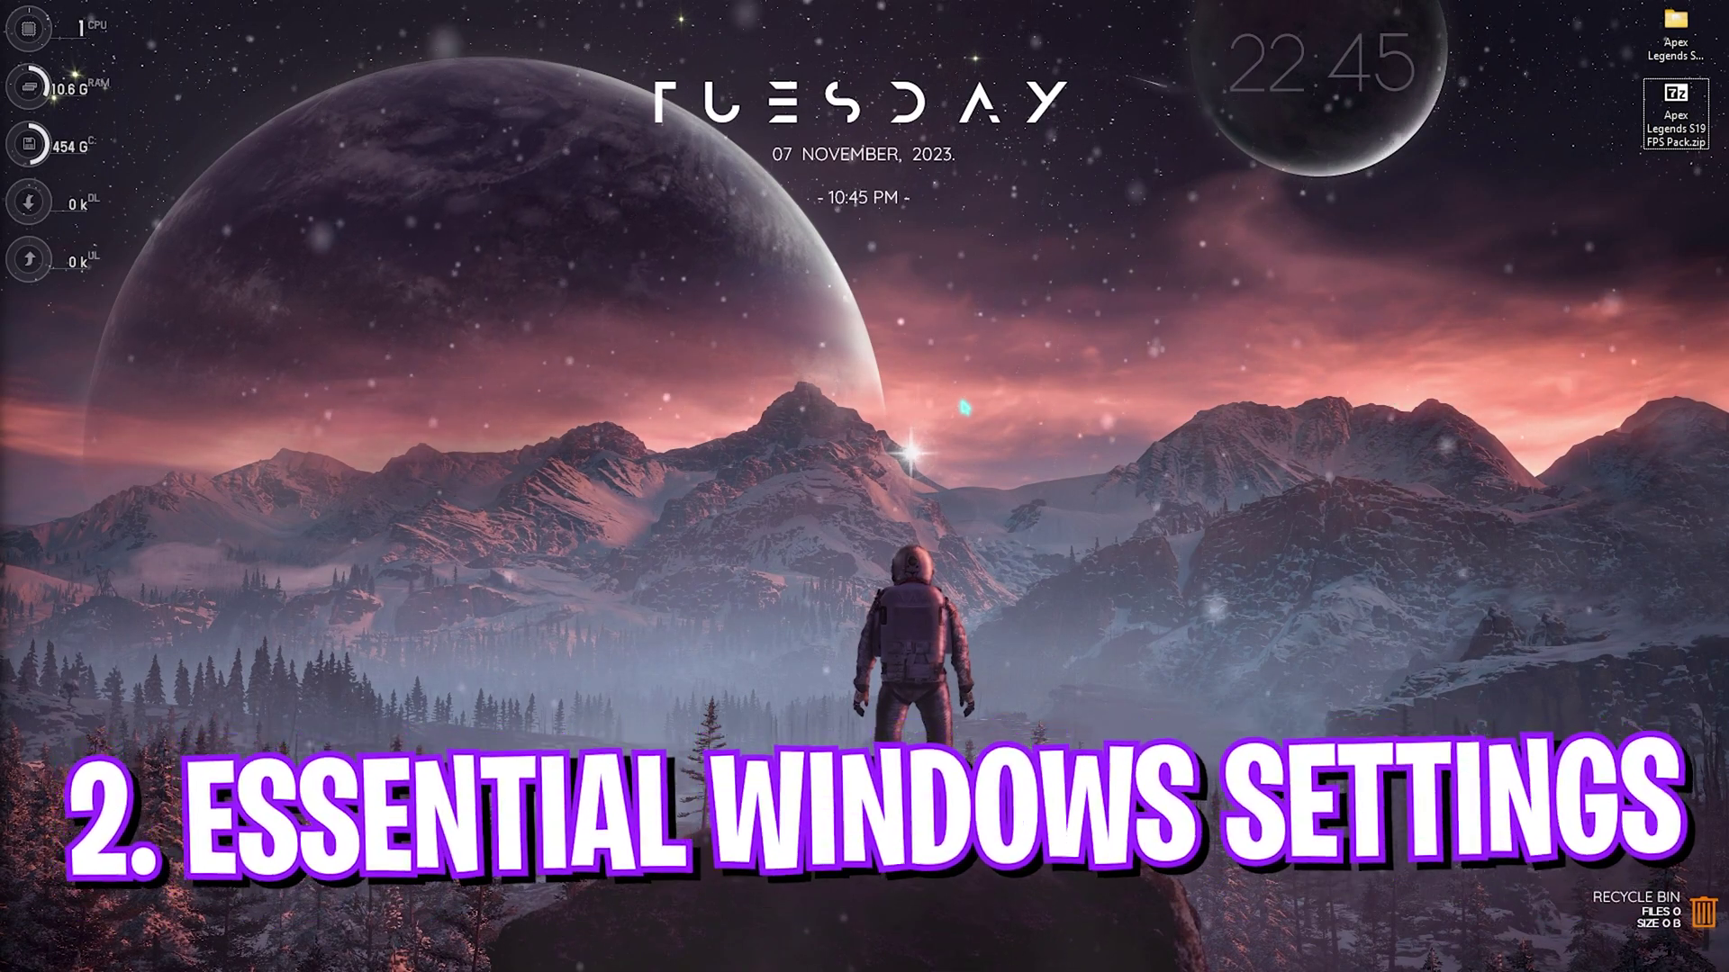
# Open the gaming section of Windows Settings and check the Game Bar and Game Mode options.
pyautogui.press('super')
pyautogui.write('settings')
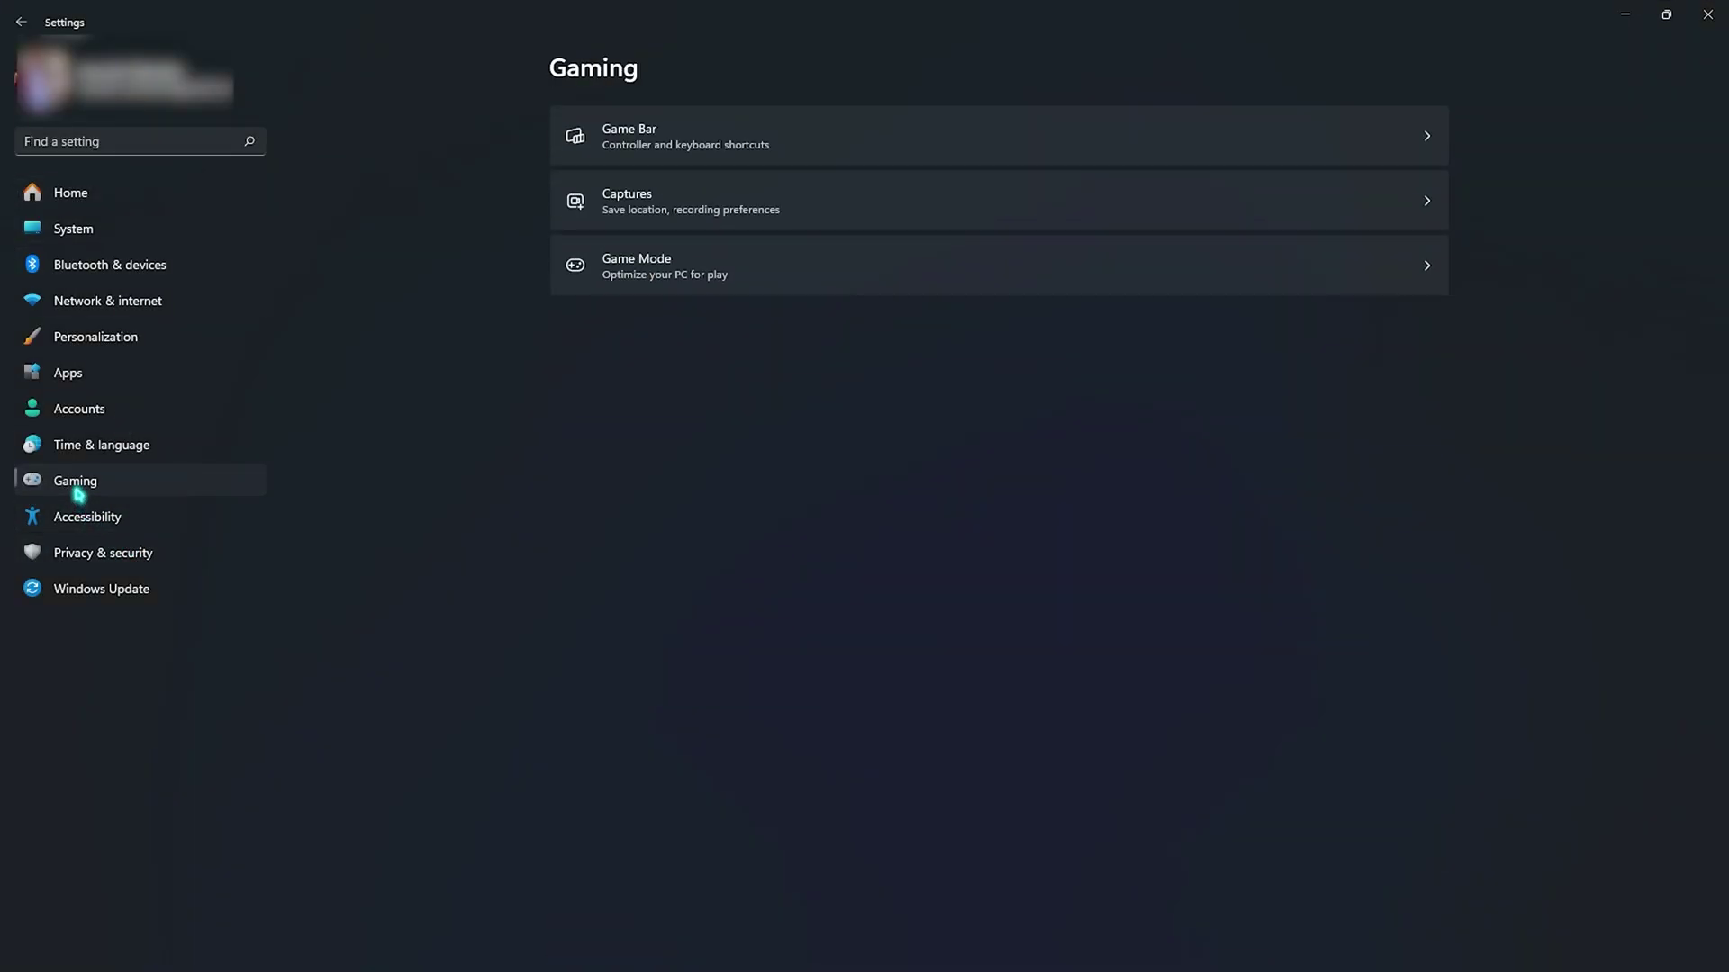
pyautogui.click(735, 154)
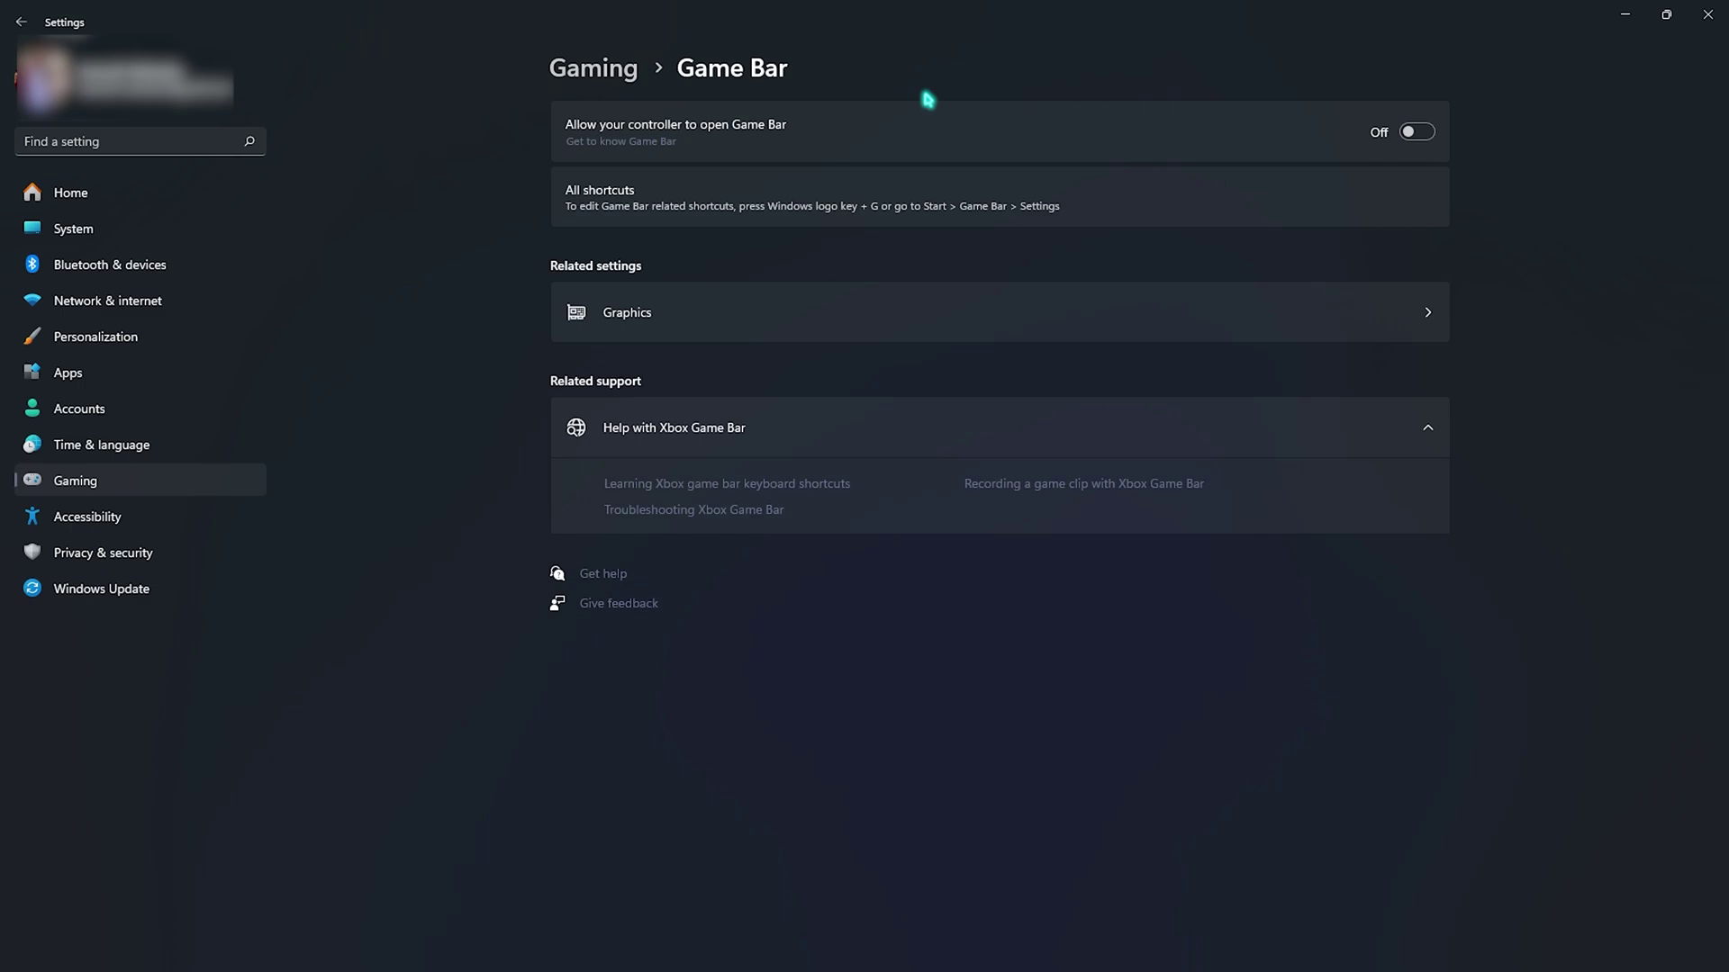
pyautogui.click(621, 68)
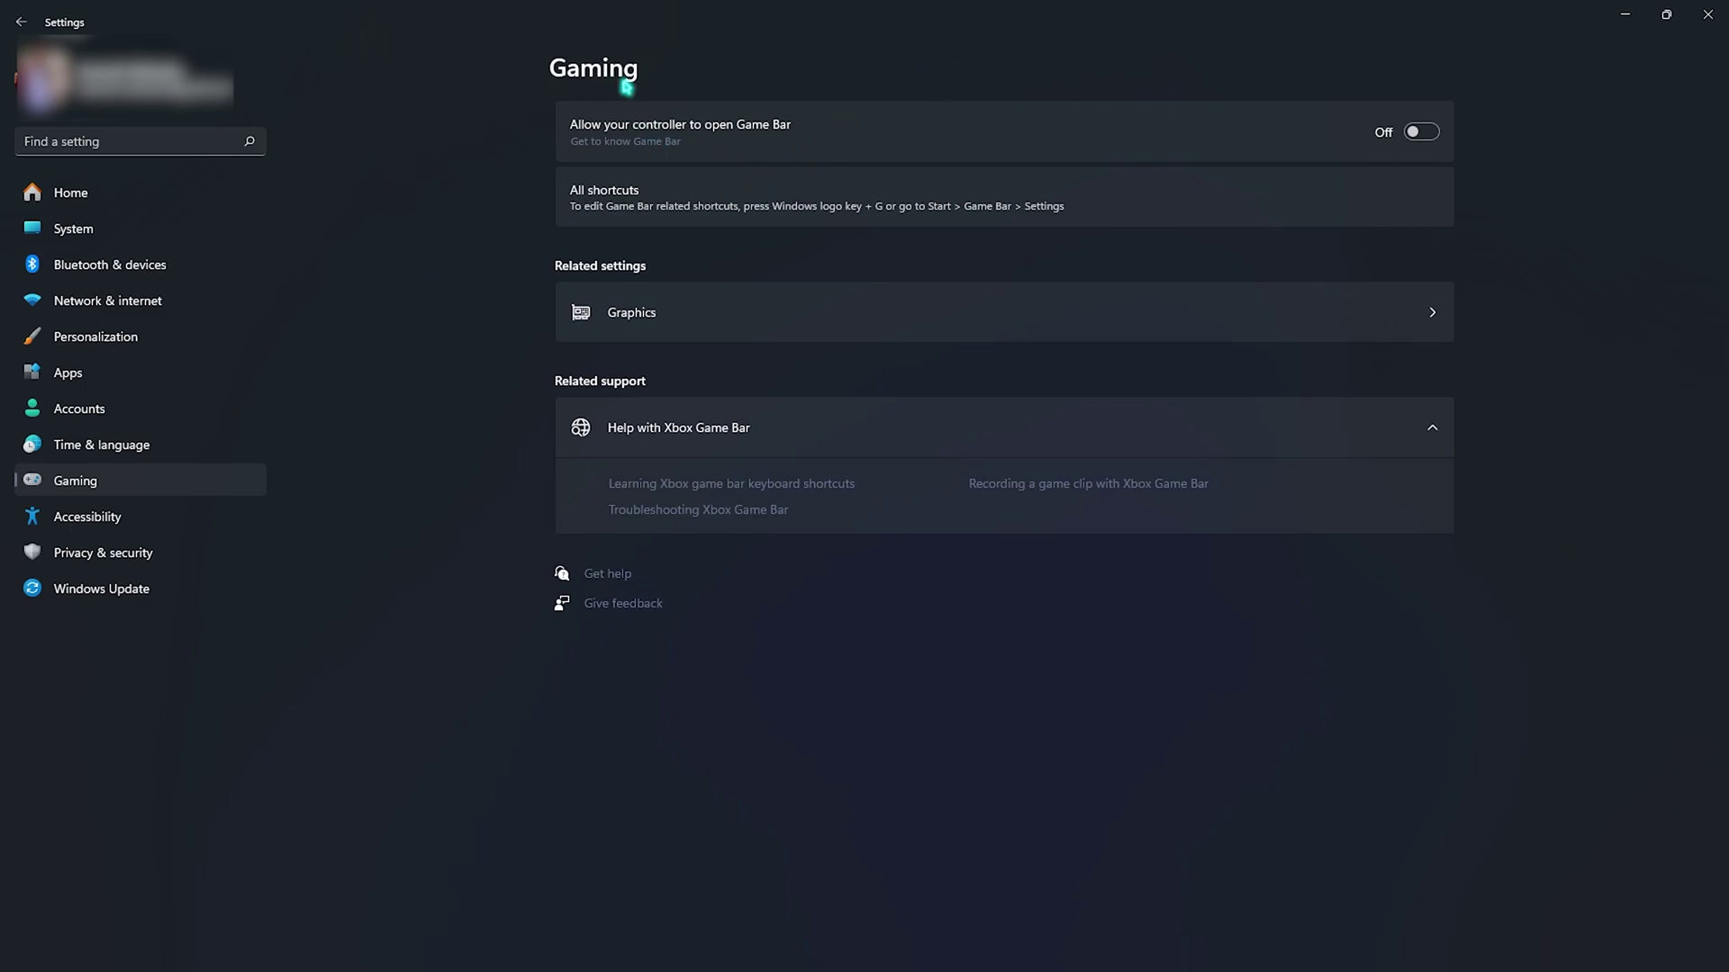
pyautogui.click(650, 271)
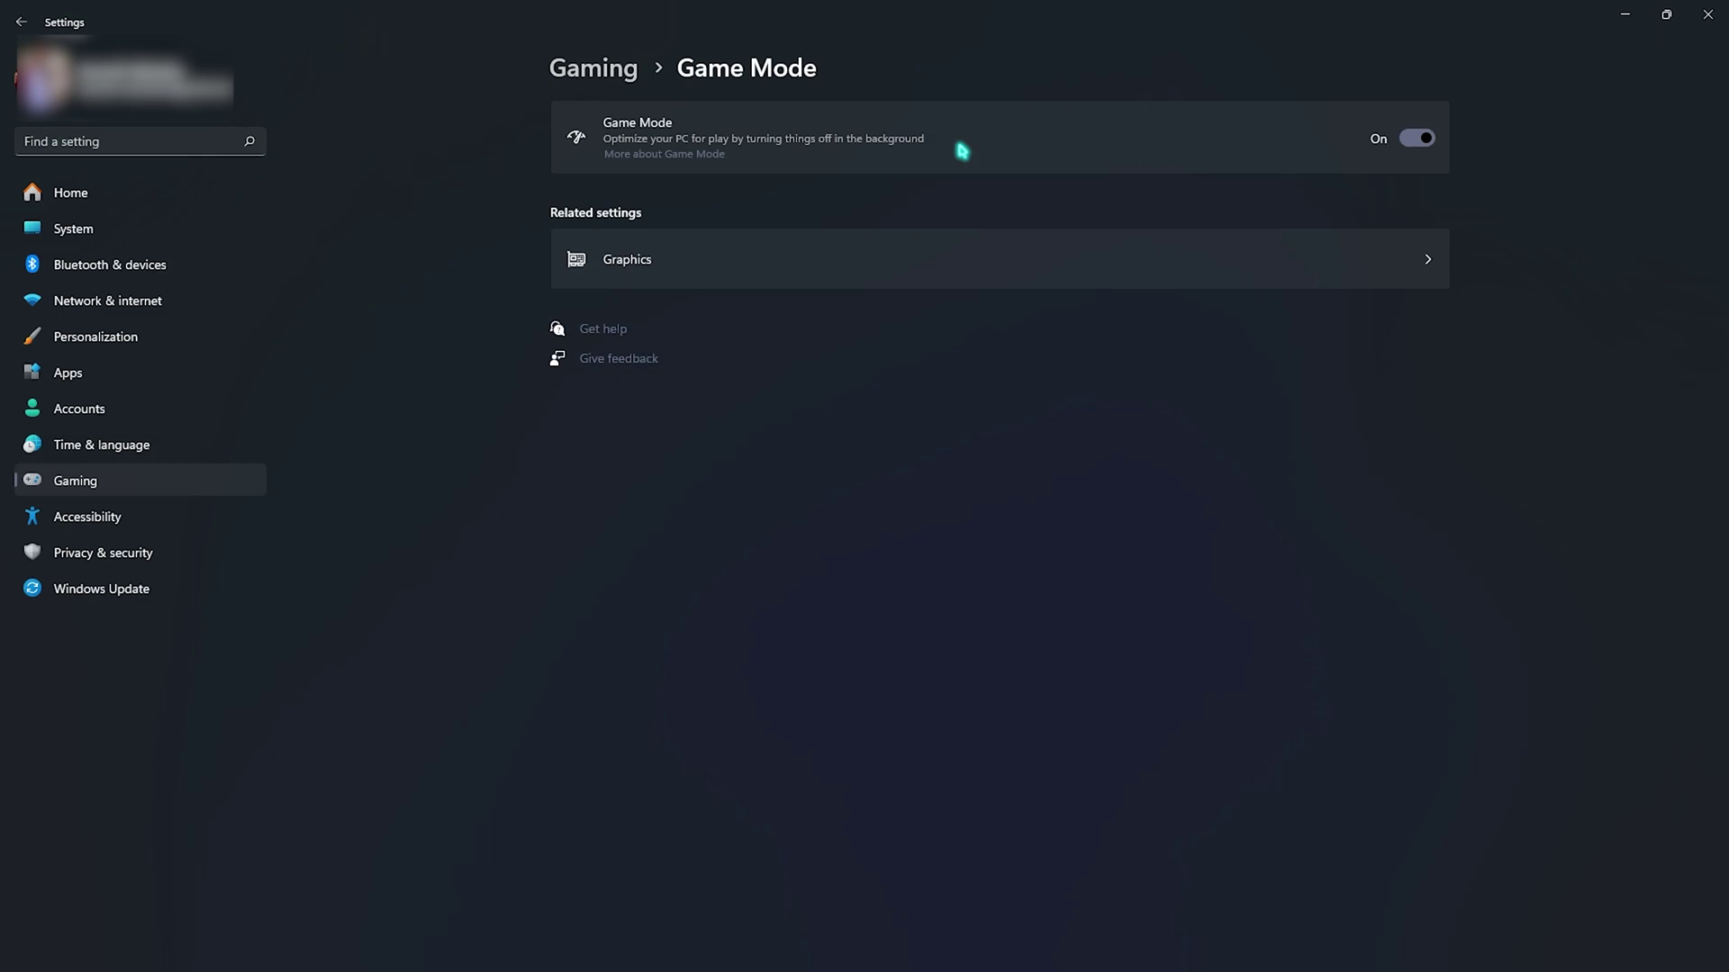
# Check the hardware-accelerated GPU scheduling and windowed games optimizations in the default graphics settings, and return to Graphics.
pyautogui.click(687, 259)
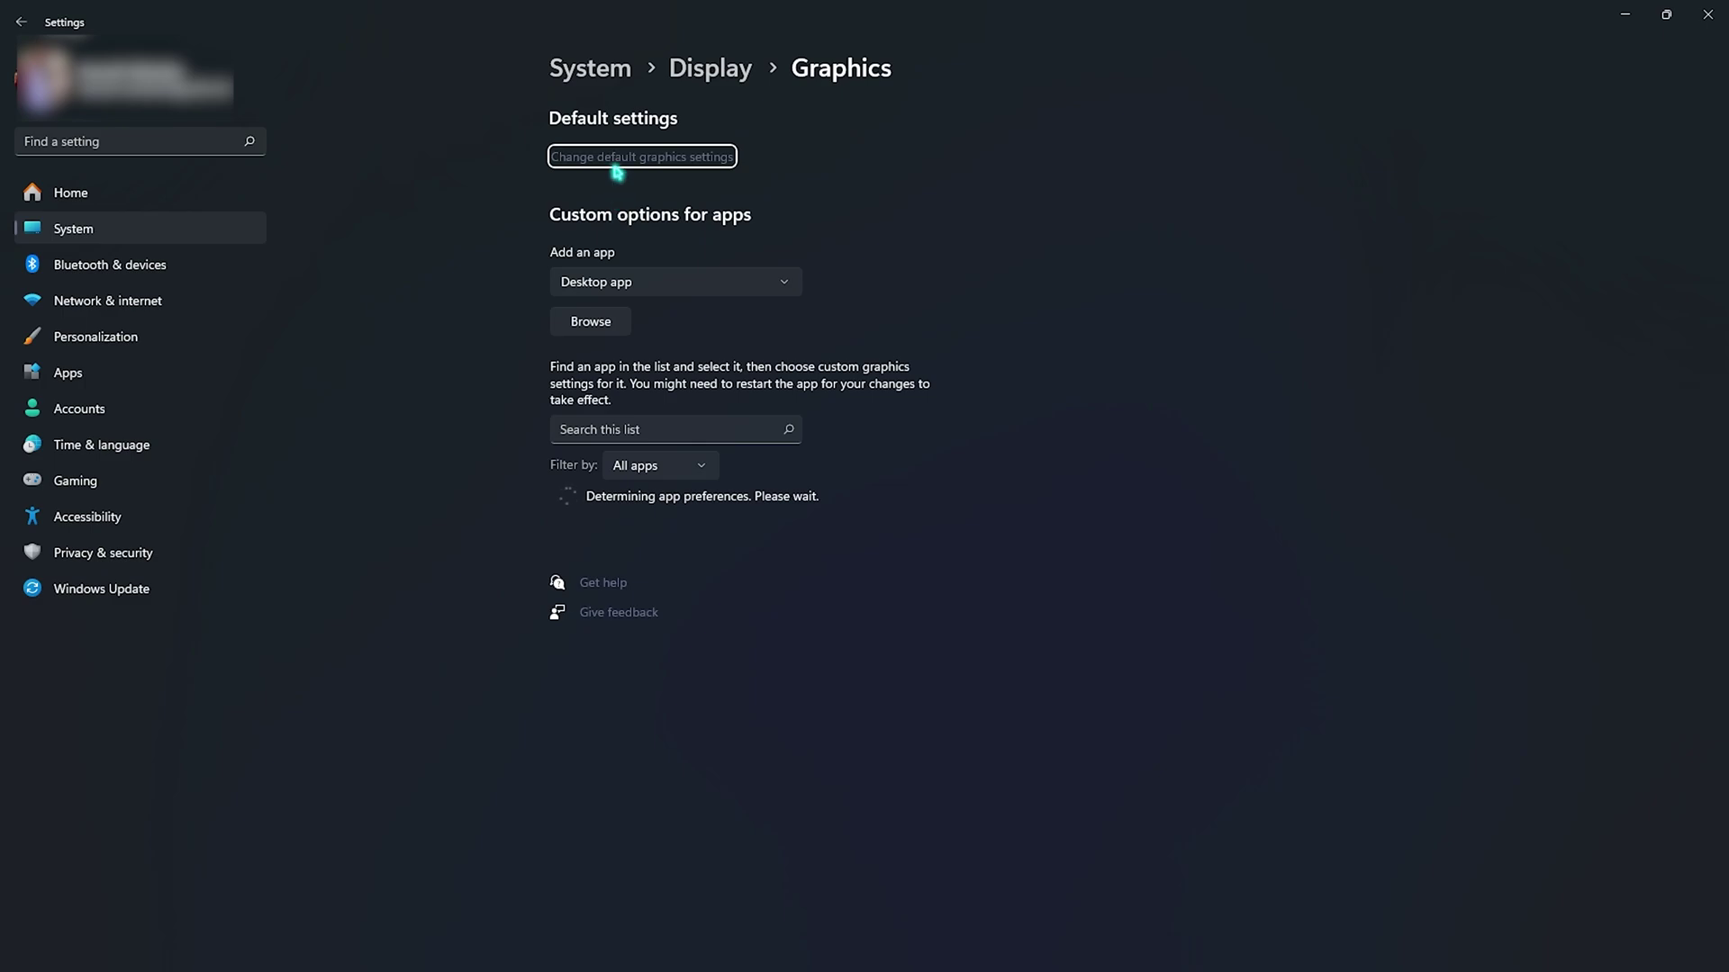
pyautogui.click(617, 170)
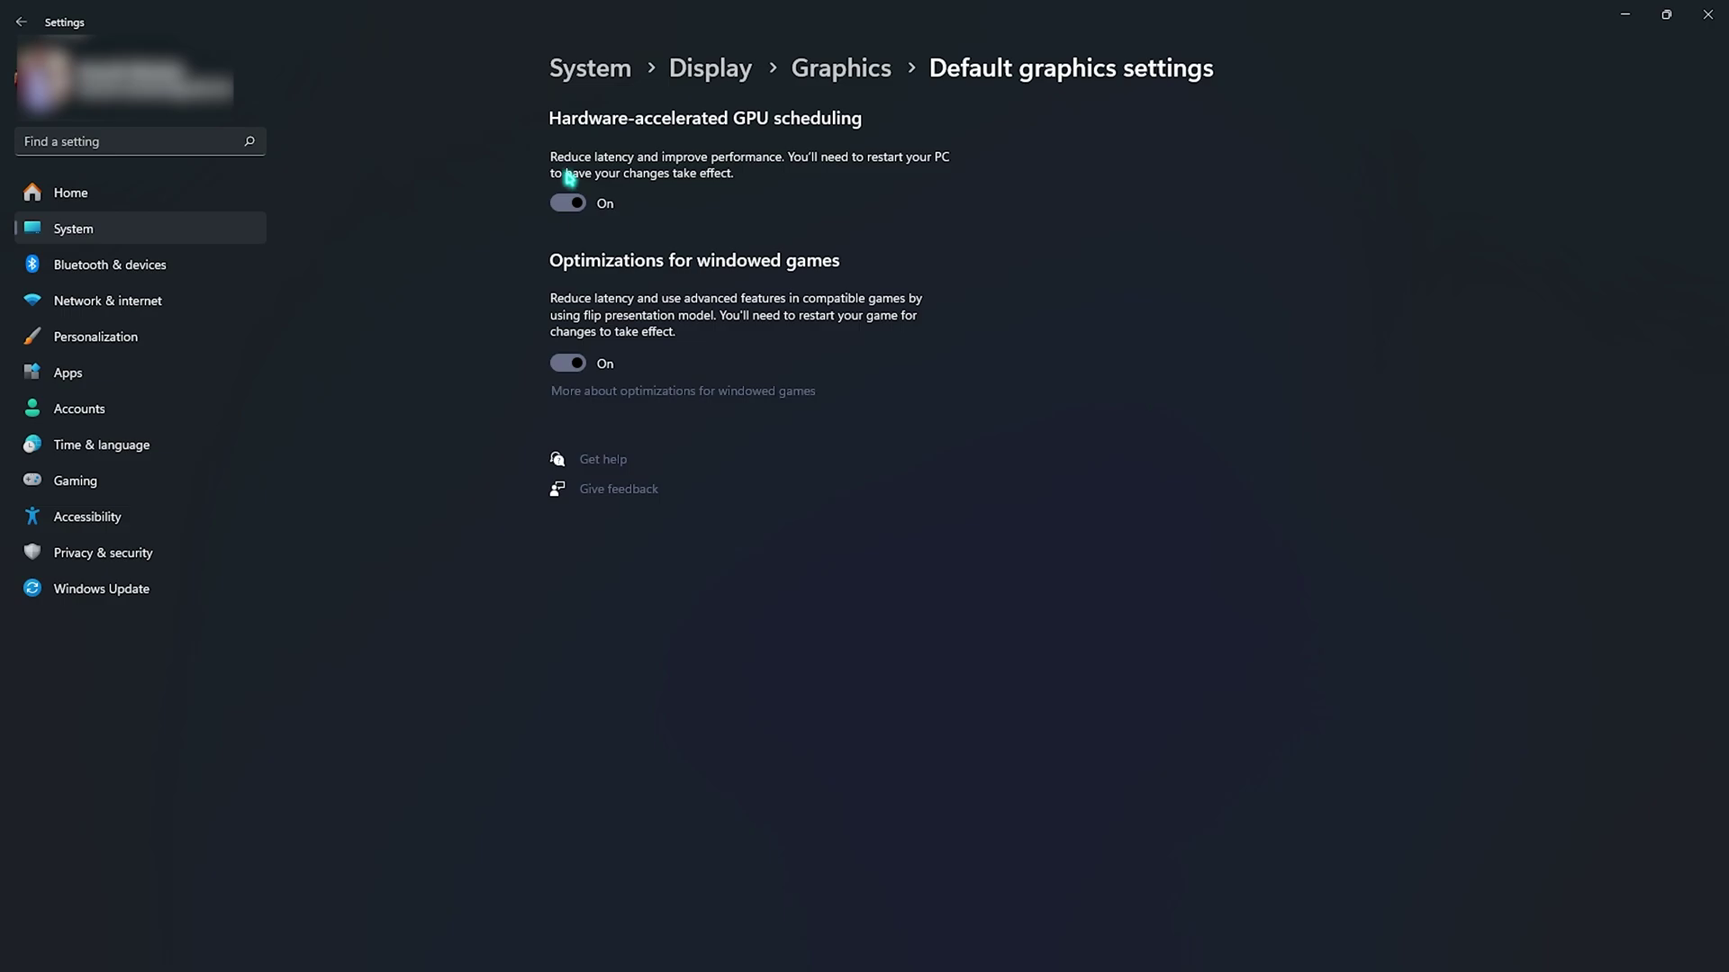
pyautogui.click(824, 74)
# Find Apex Legends in the custom graphics options list and set its graphics preference to High performance.
pyautogui.scroll(-5, 810, 451)
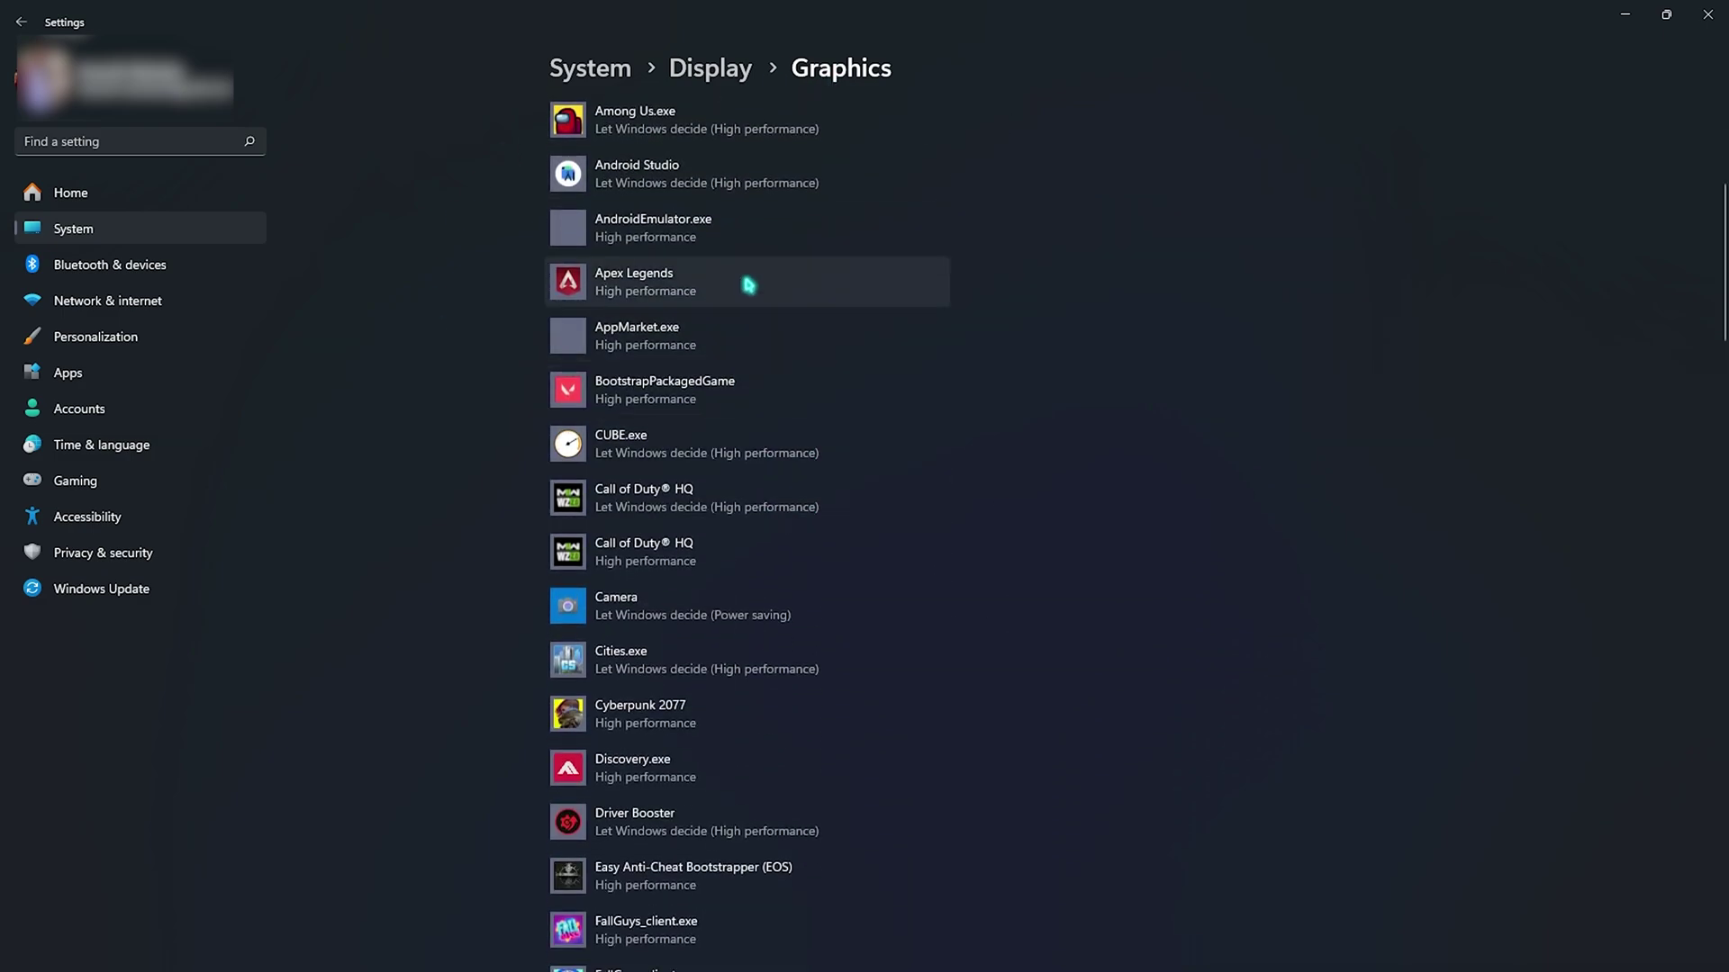
pyautogui.scroll(7, 753, 279)
pyautogui.scroll(-5, 900, 397)
pyautogui.click(798, 418)
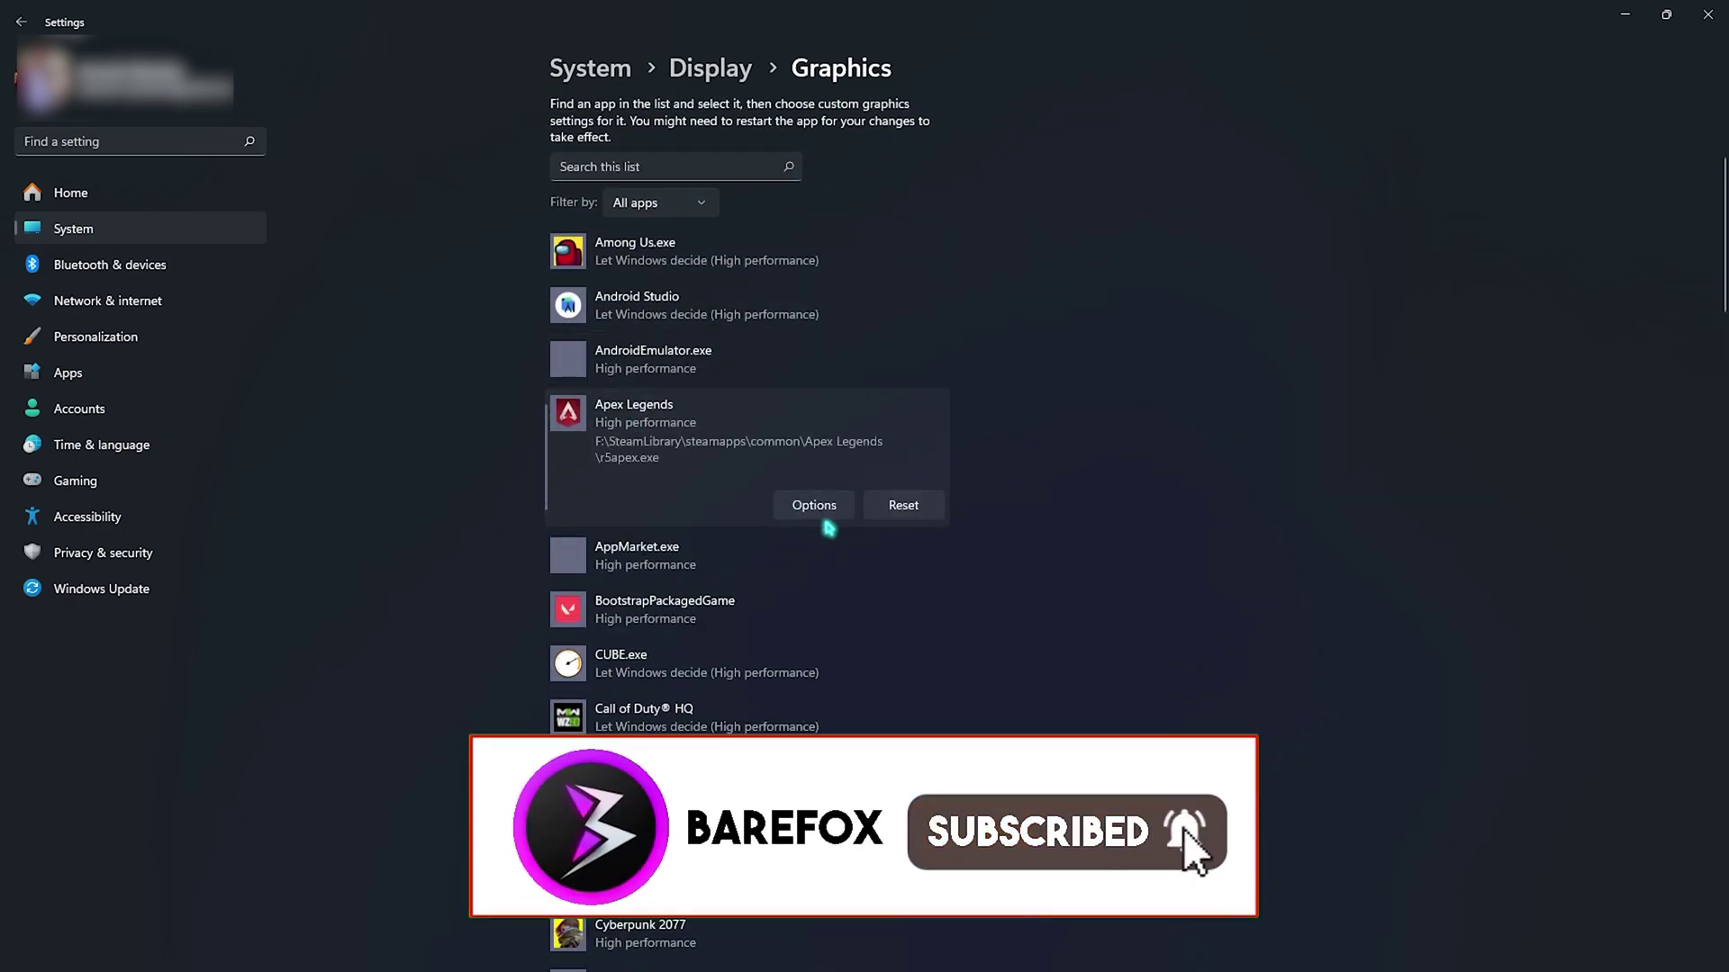
pyautogui.click(816, 507)
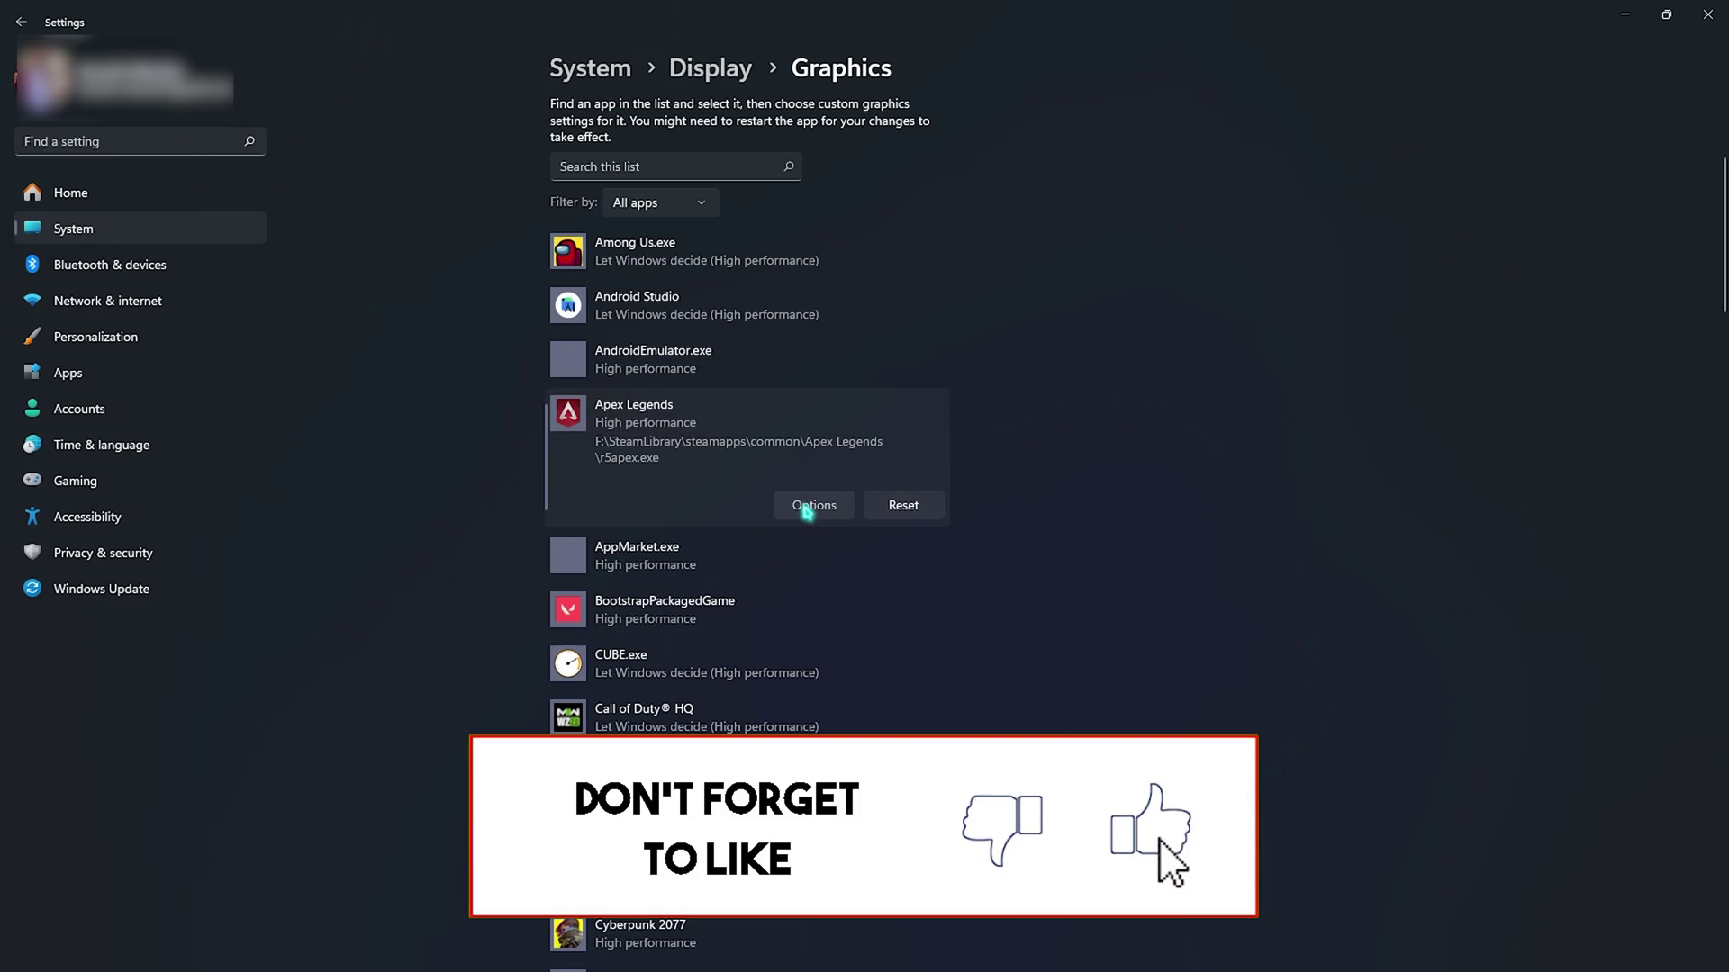
pyautogui.click(804, 504)
pyautogui.click(781, 636)
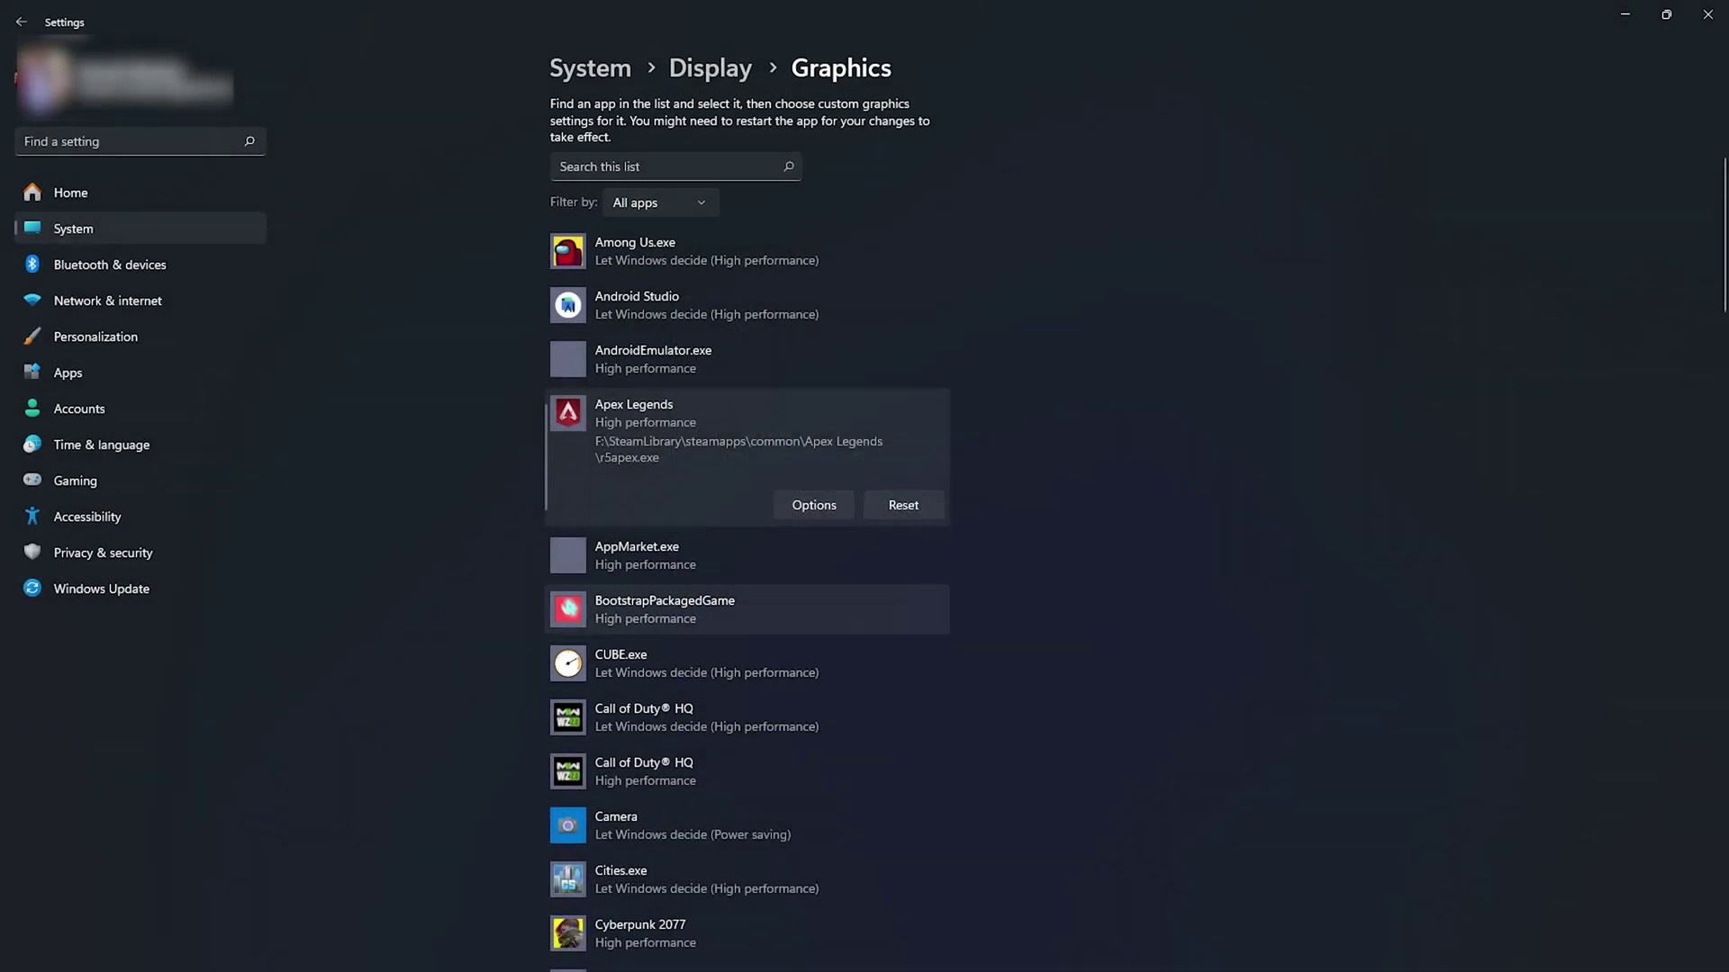
pyautogui.scroll(3, 804, 441)
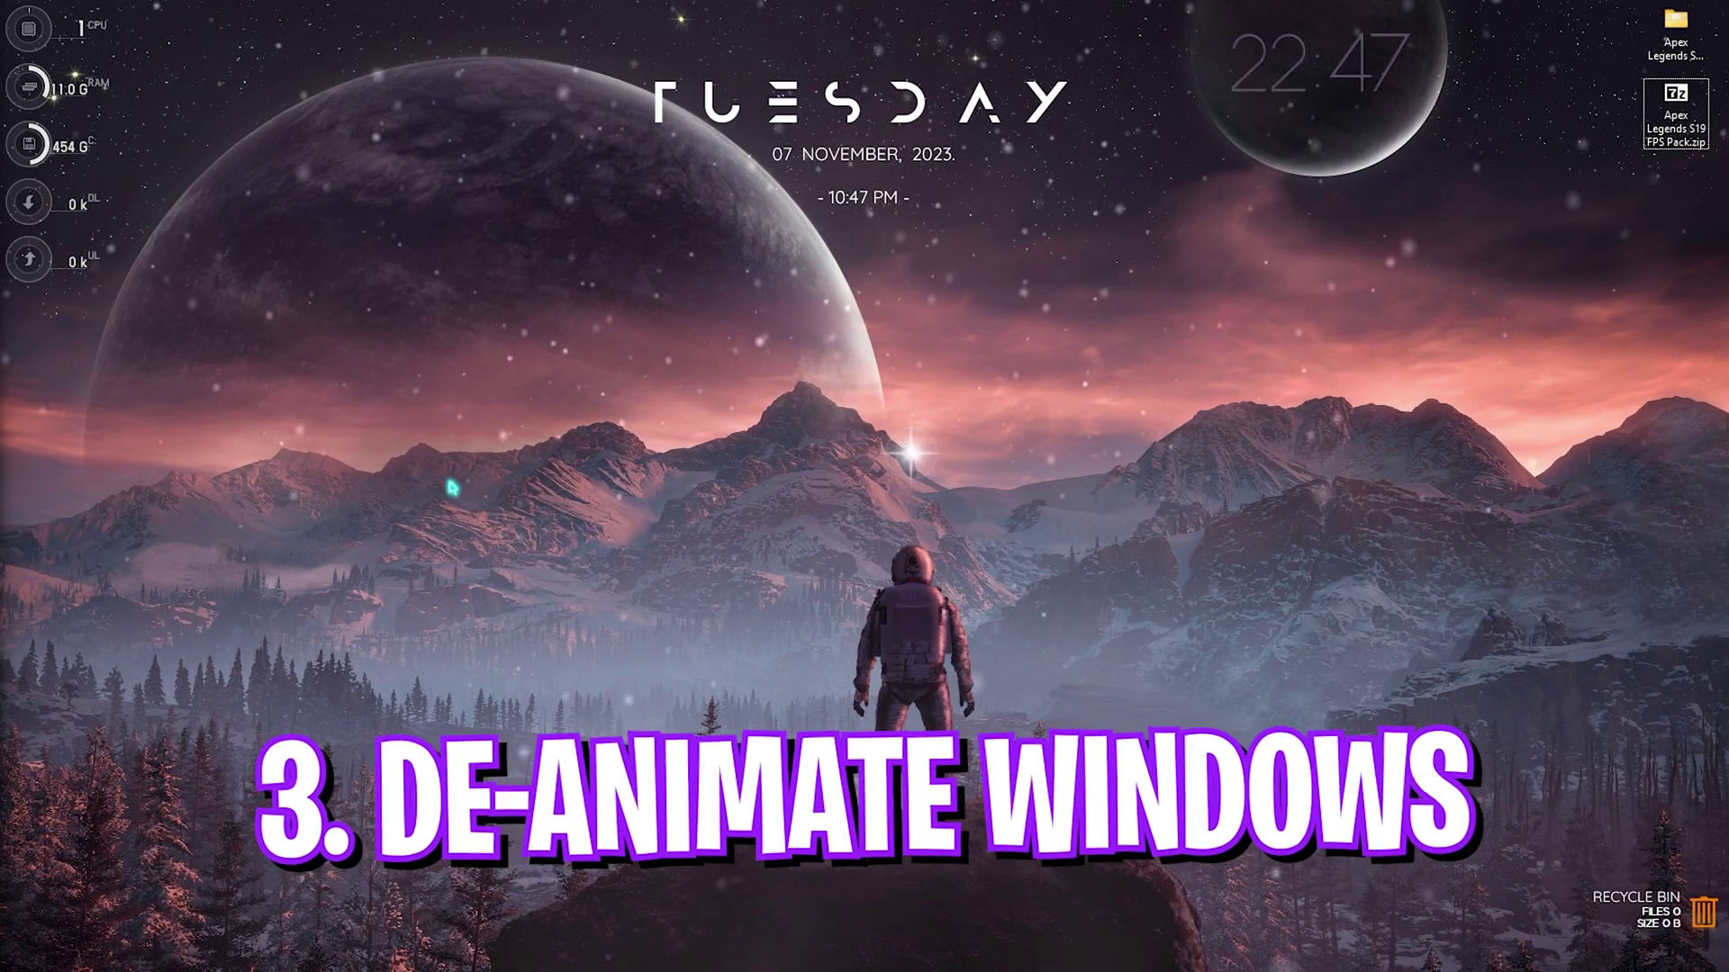
# Open the Windows appearance and performance options and set the visual effects to Adjust for best performance.
pyautogui.press('super')
pyautogui.write('adj')
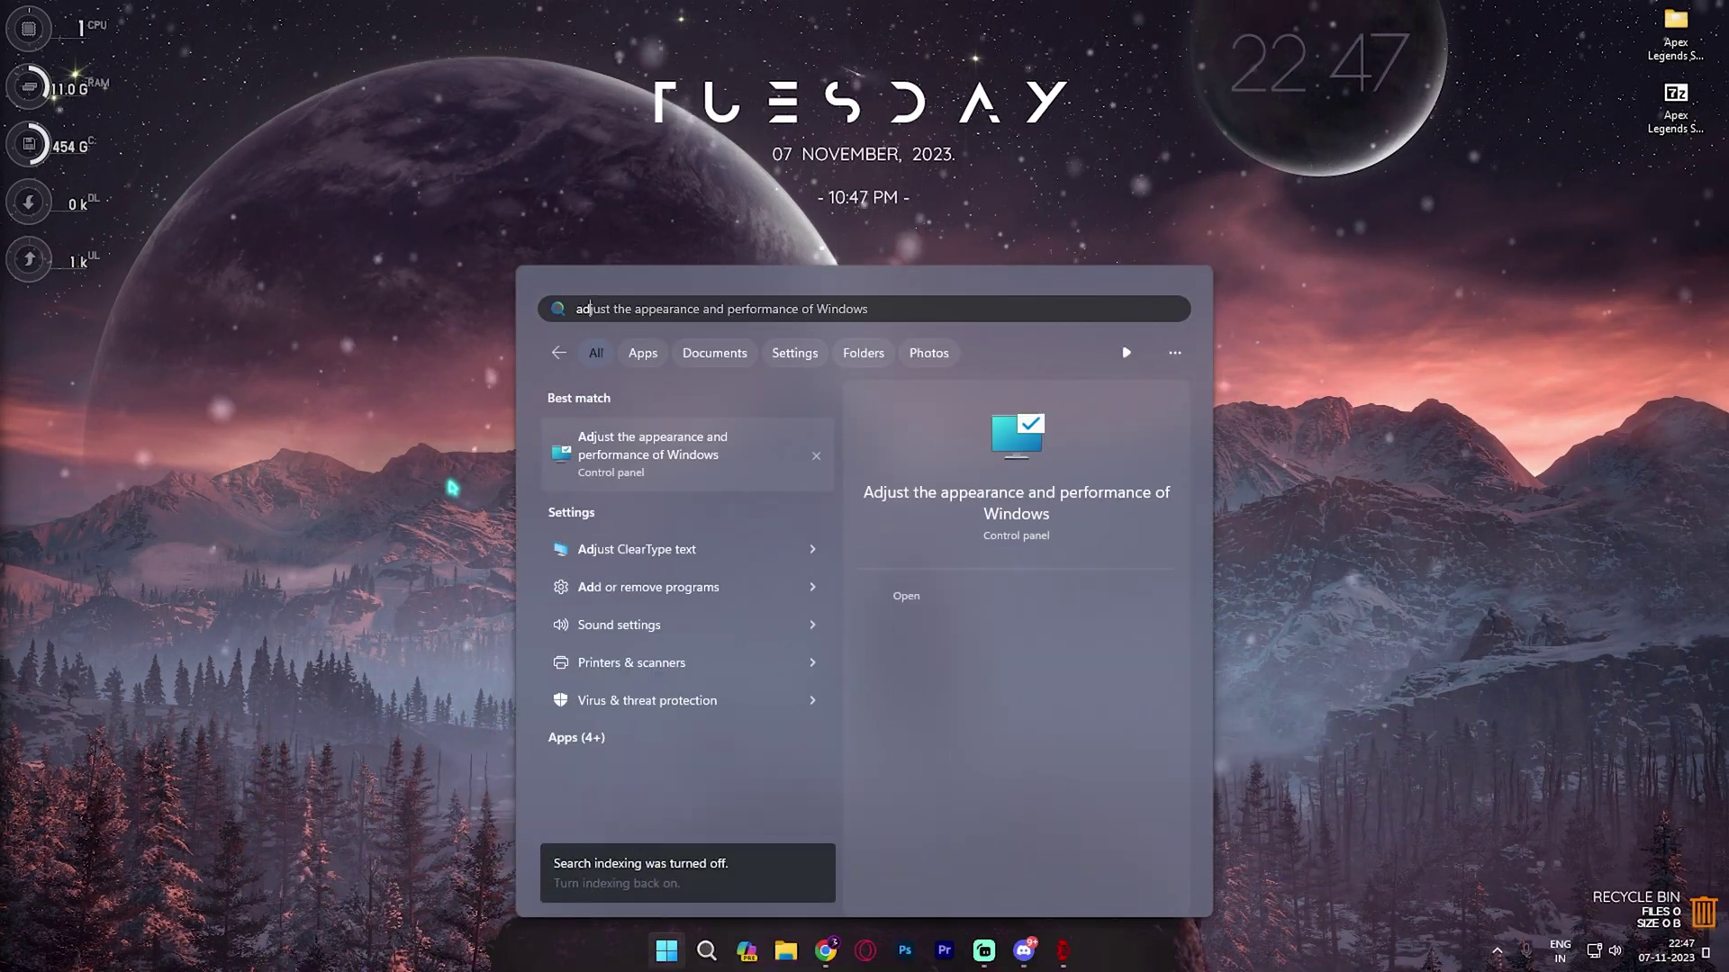
pyautogui.press('Return')
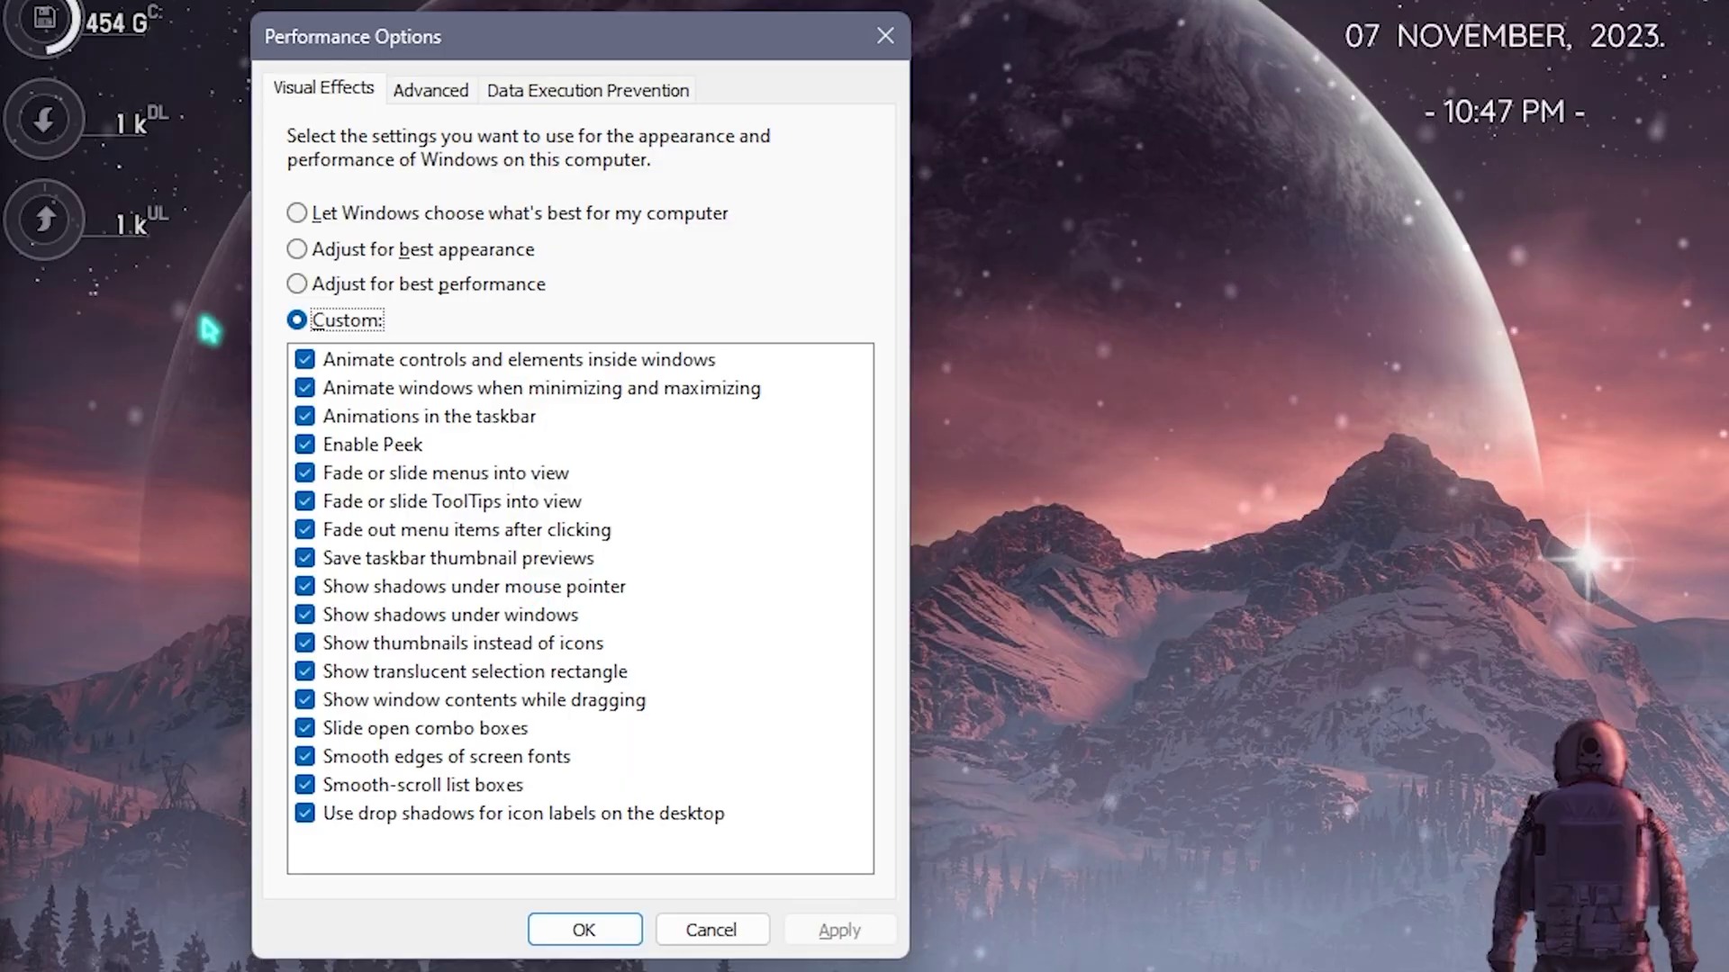
pyautogui.click(298, 284)
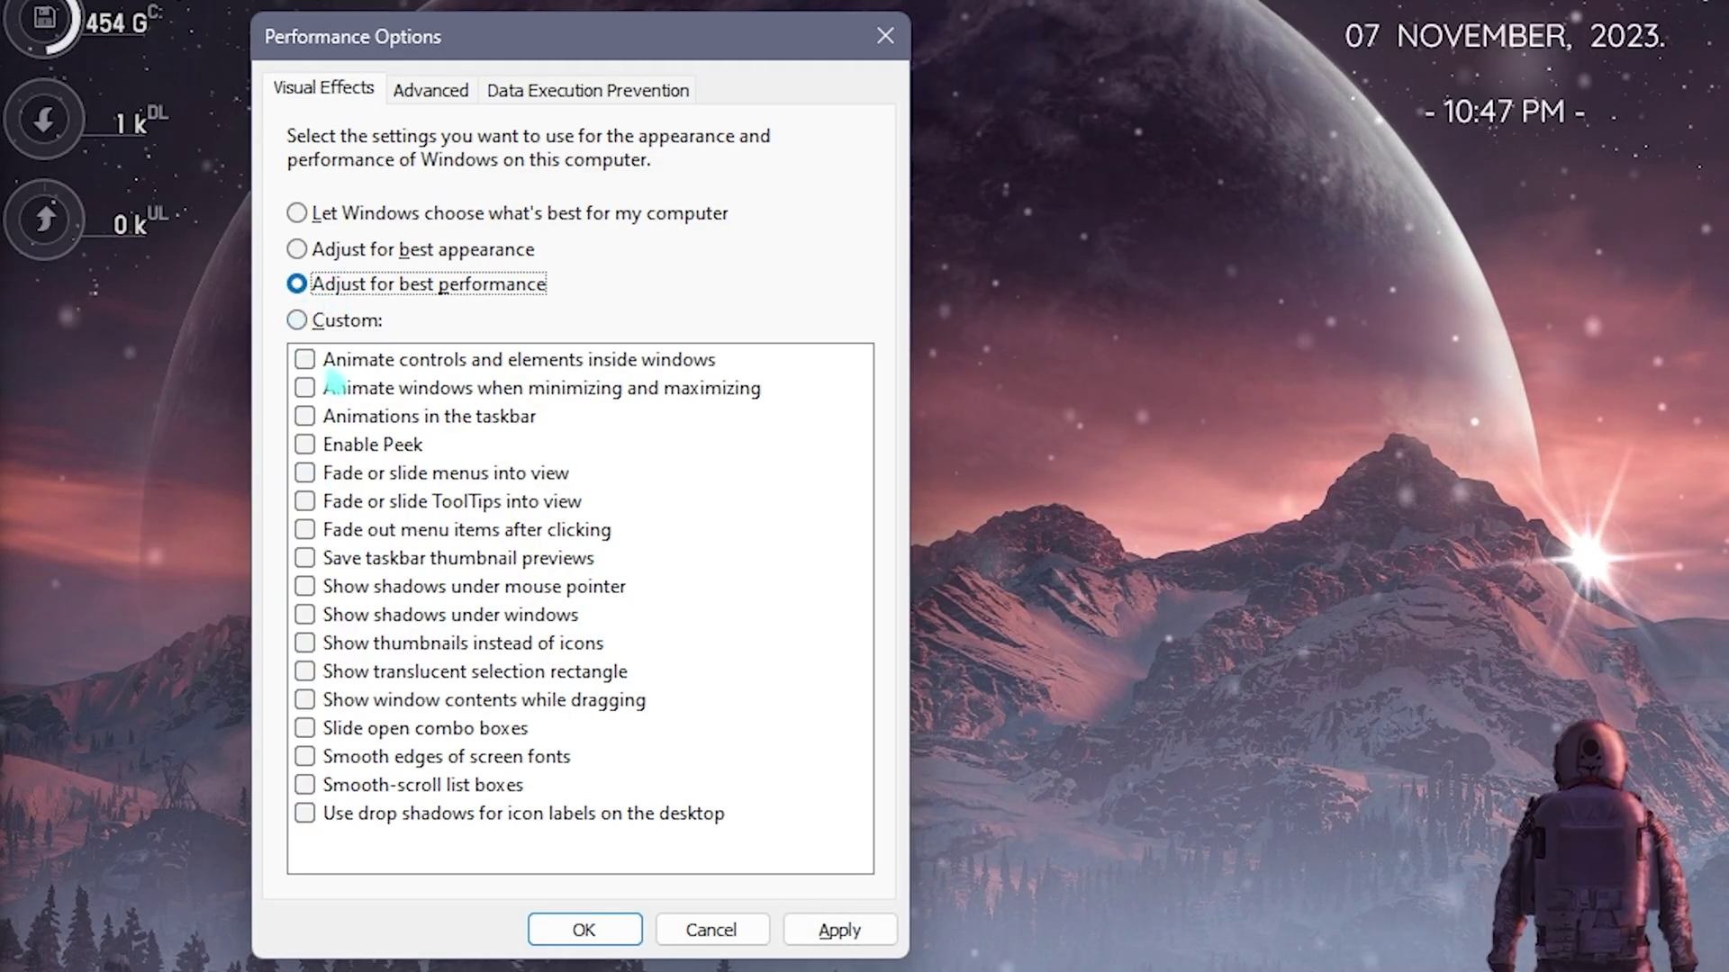
# Enable thumbnails instead of icons, smooth-scroll list boxes and smooth edges of screen fonts, and apply the visual effects.
pyautogui.click(351, 648)
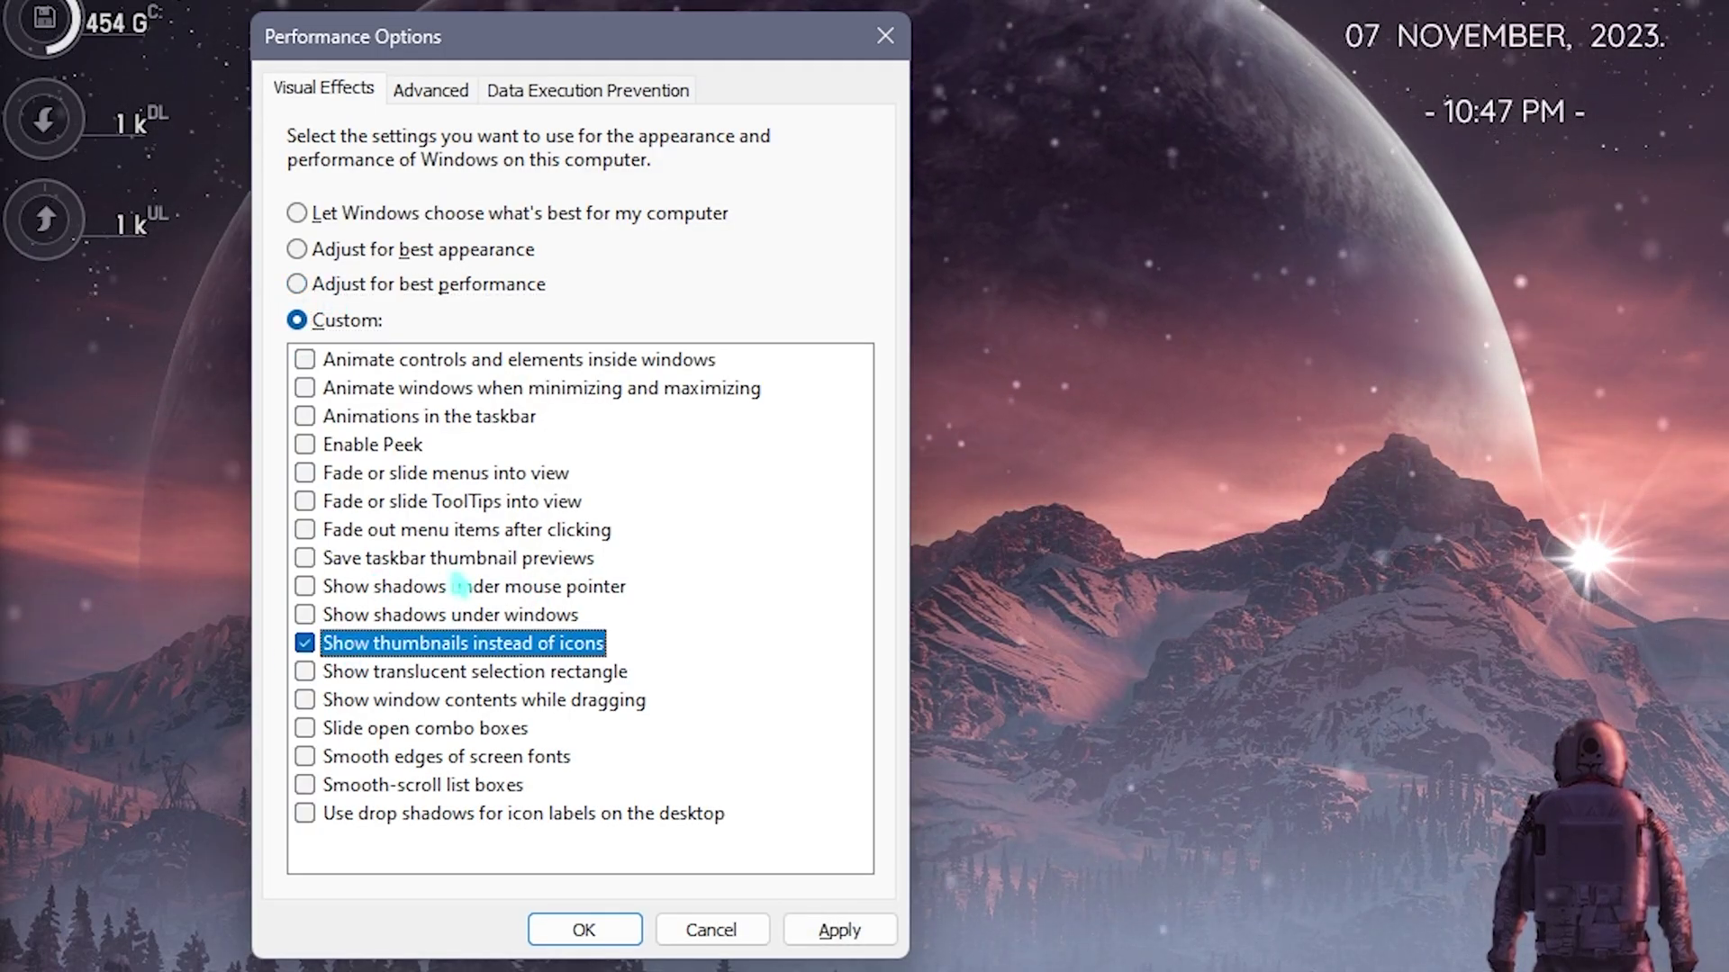
pyautogui.click(309, 784)
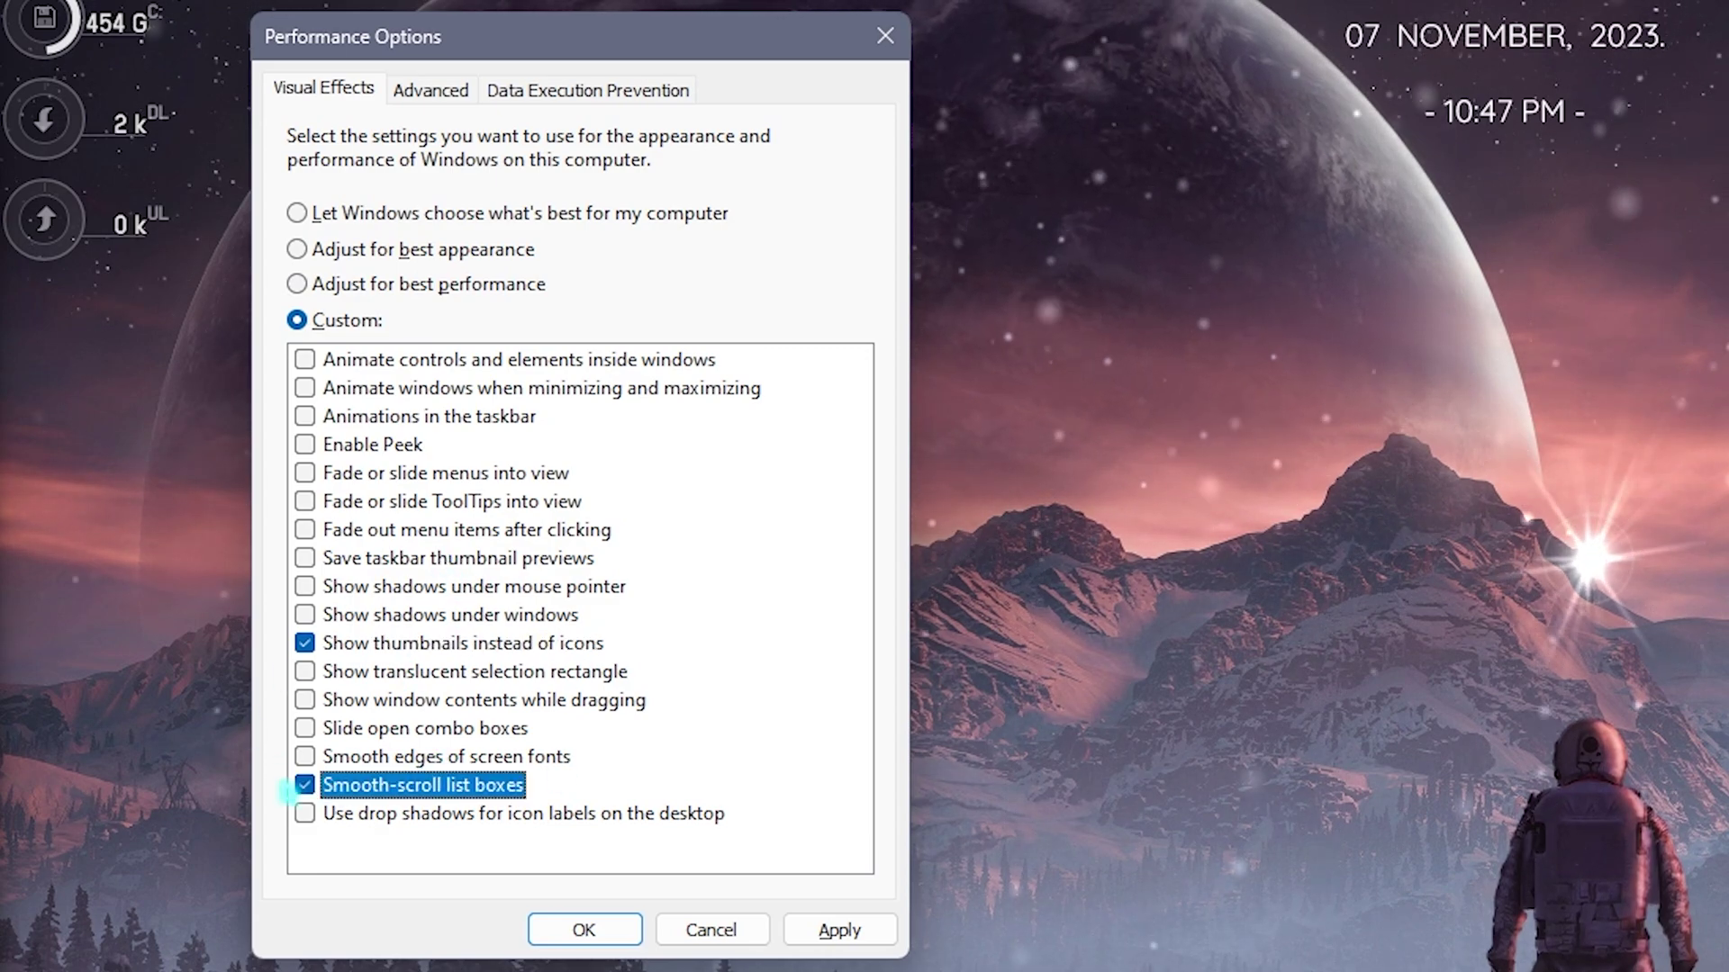
pyautogui.click(309, 758)
pyautogui.click(838, 930)
pyautogui.click(584, 930)
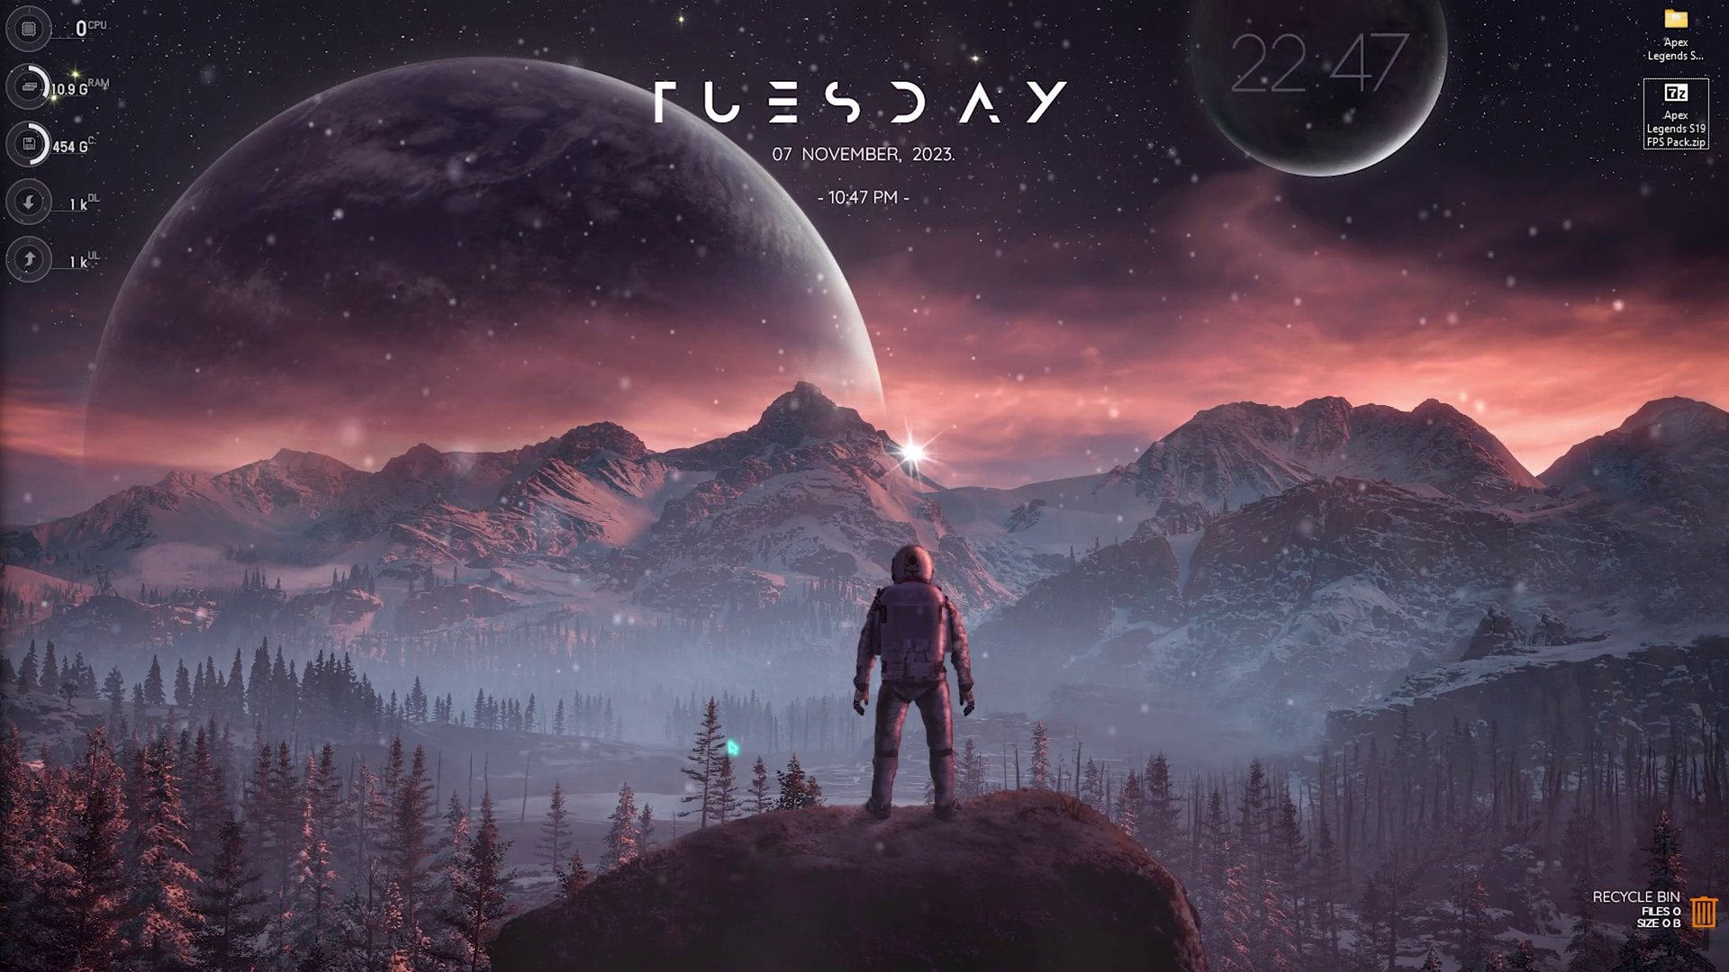
# Switch to the NVIDIA Control Panel and go from the advanced 3D image settings to Manage 3D Settings.
pyautogui.rightClick(726, 286)
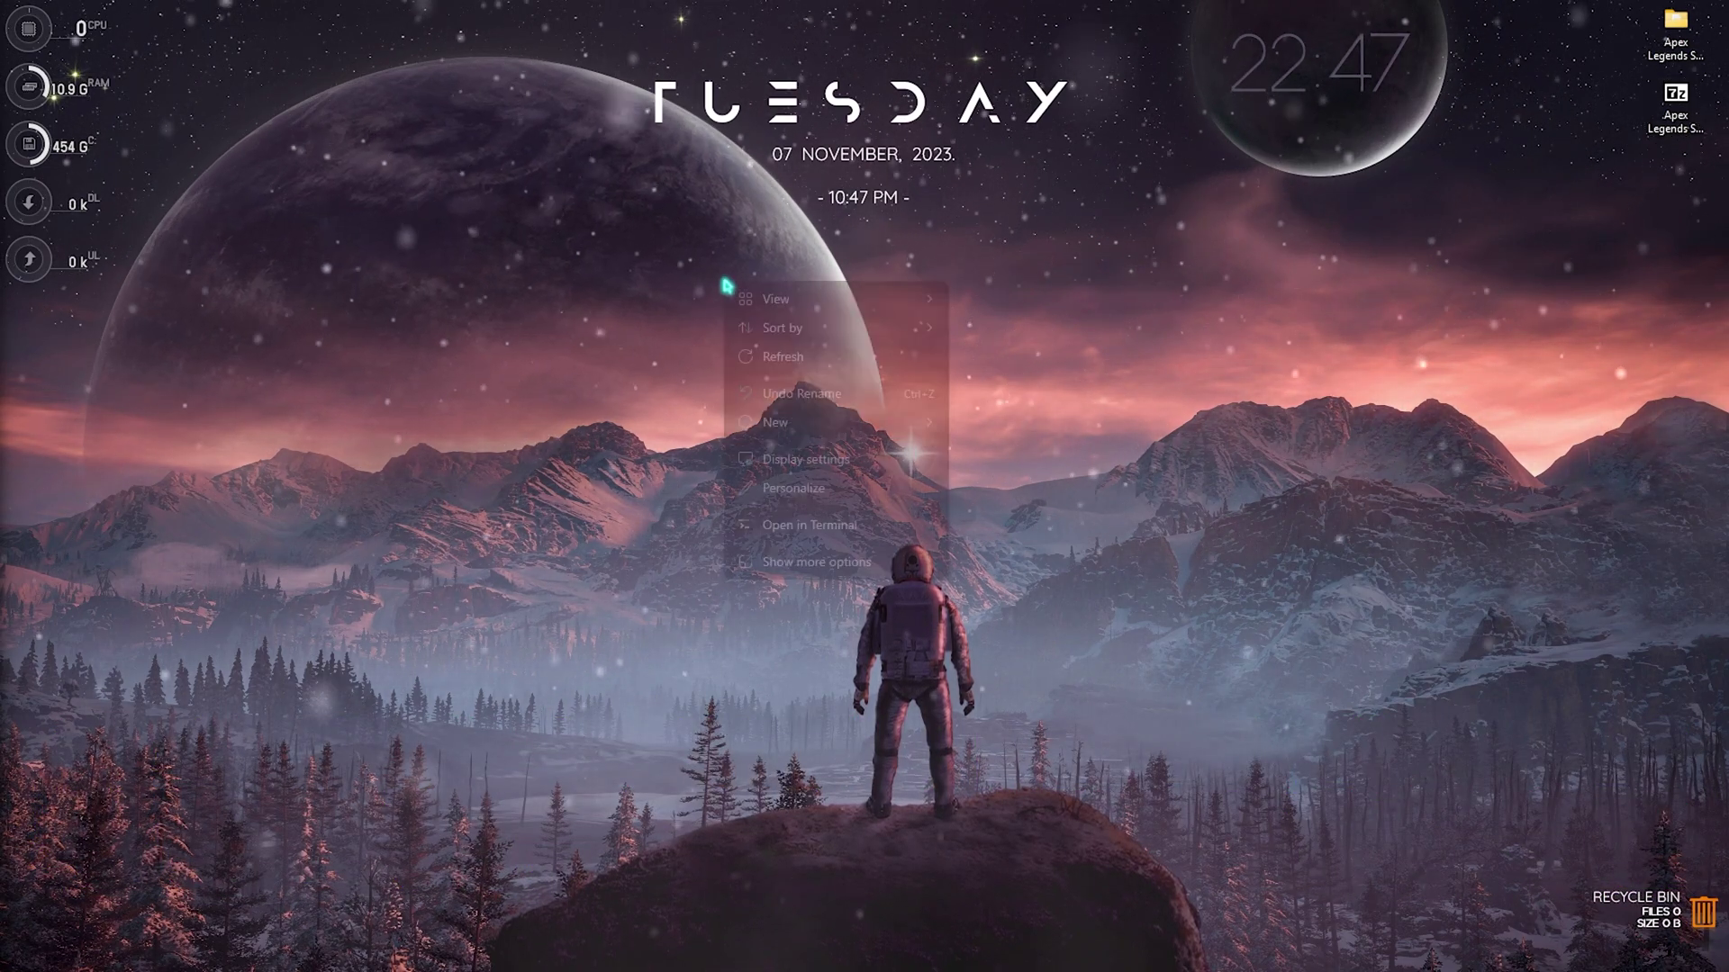
pyautogui.click(810, 562)
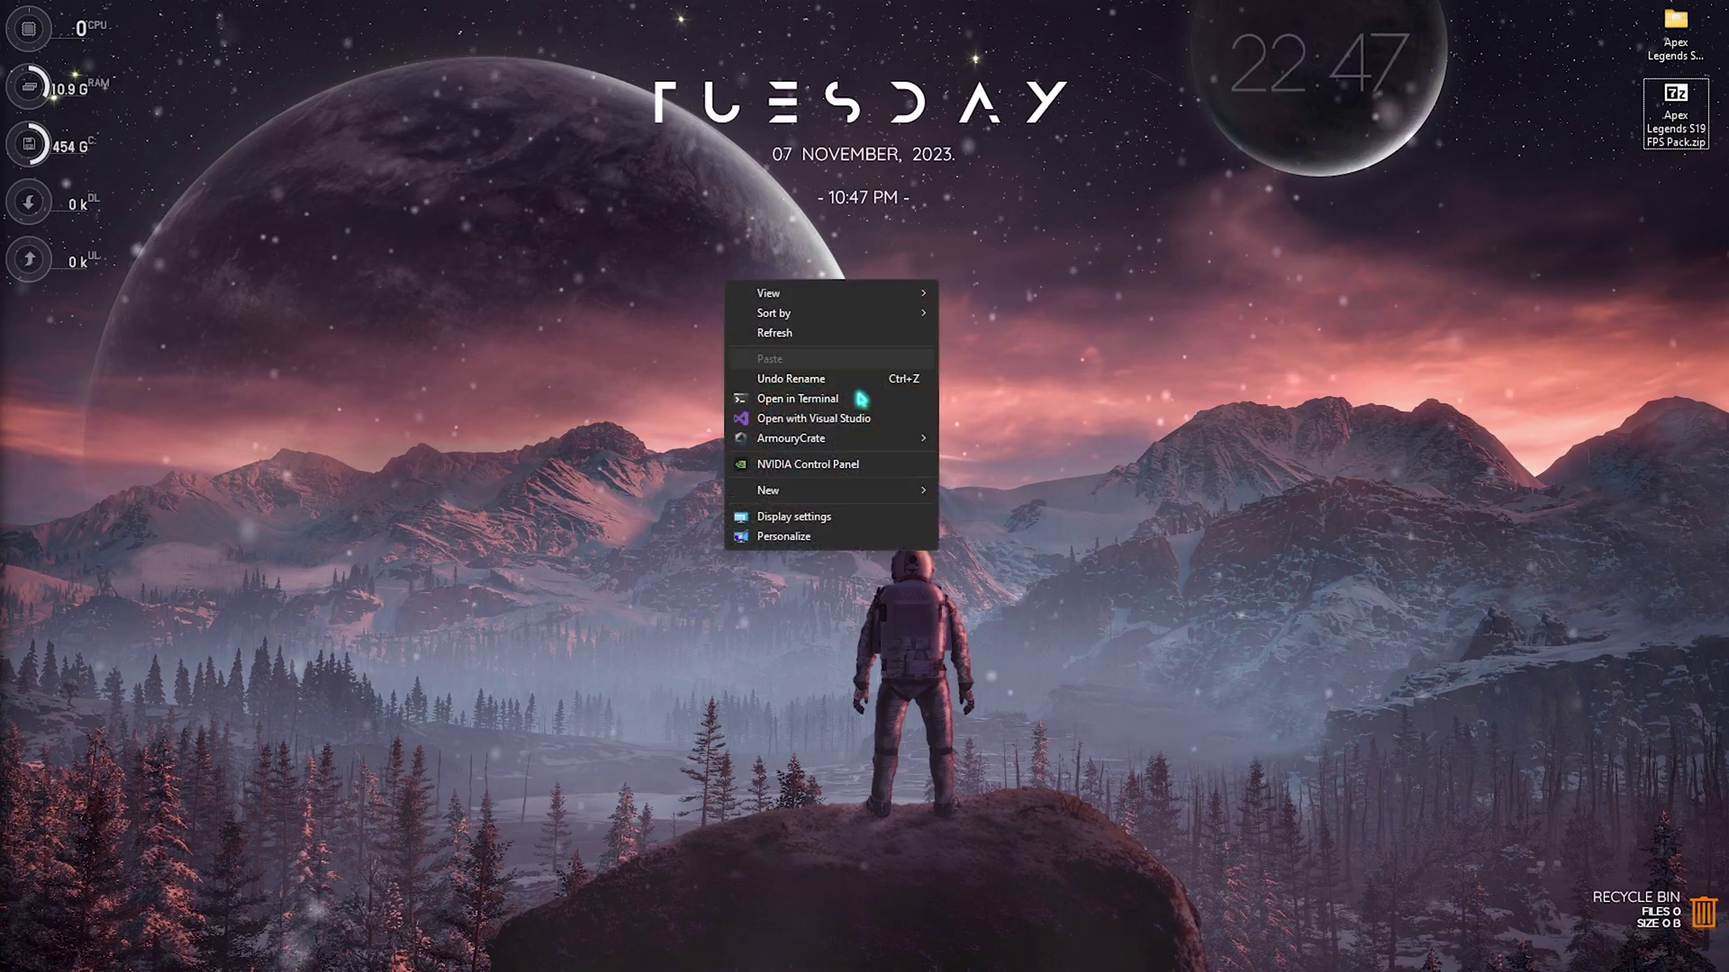
pyautogui.click(781, 467)
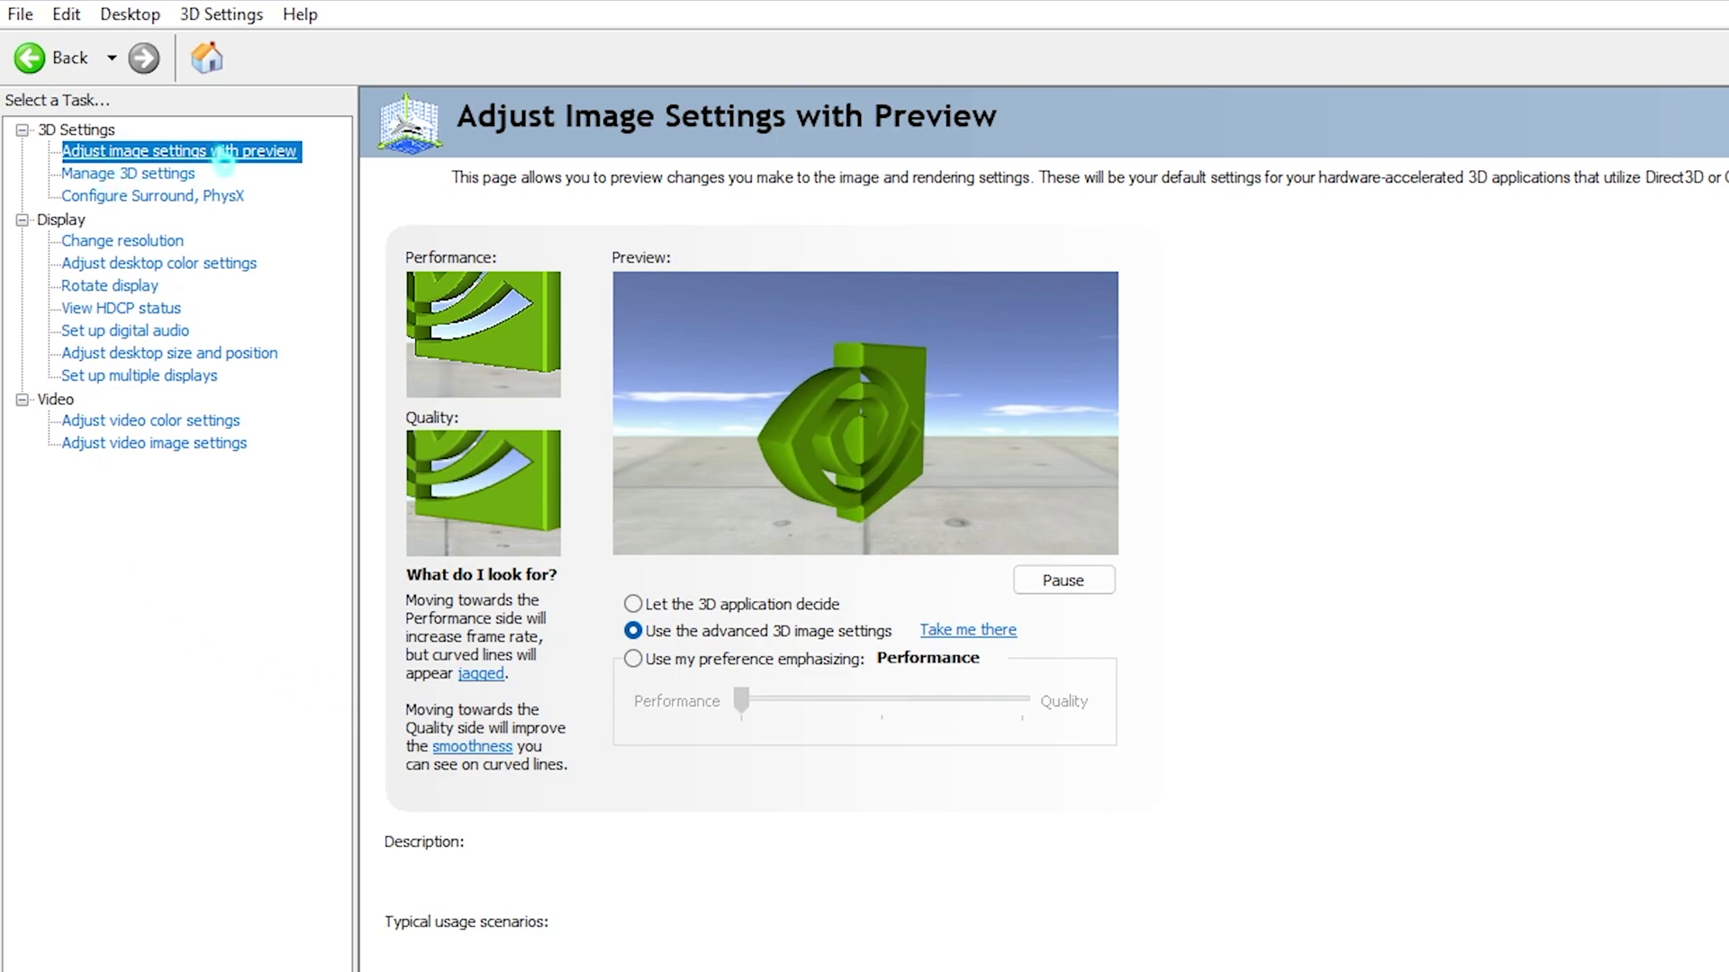
pyautogui.moveTo(695, 636)
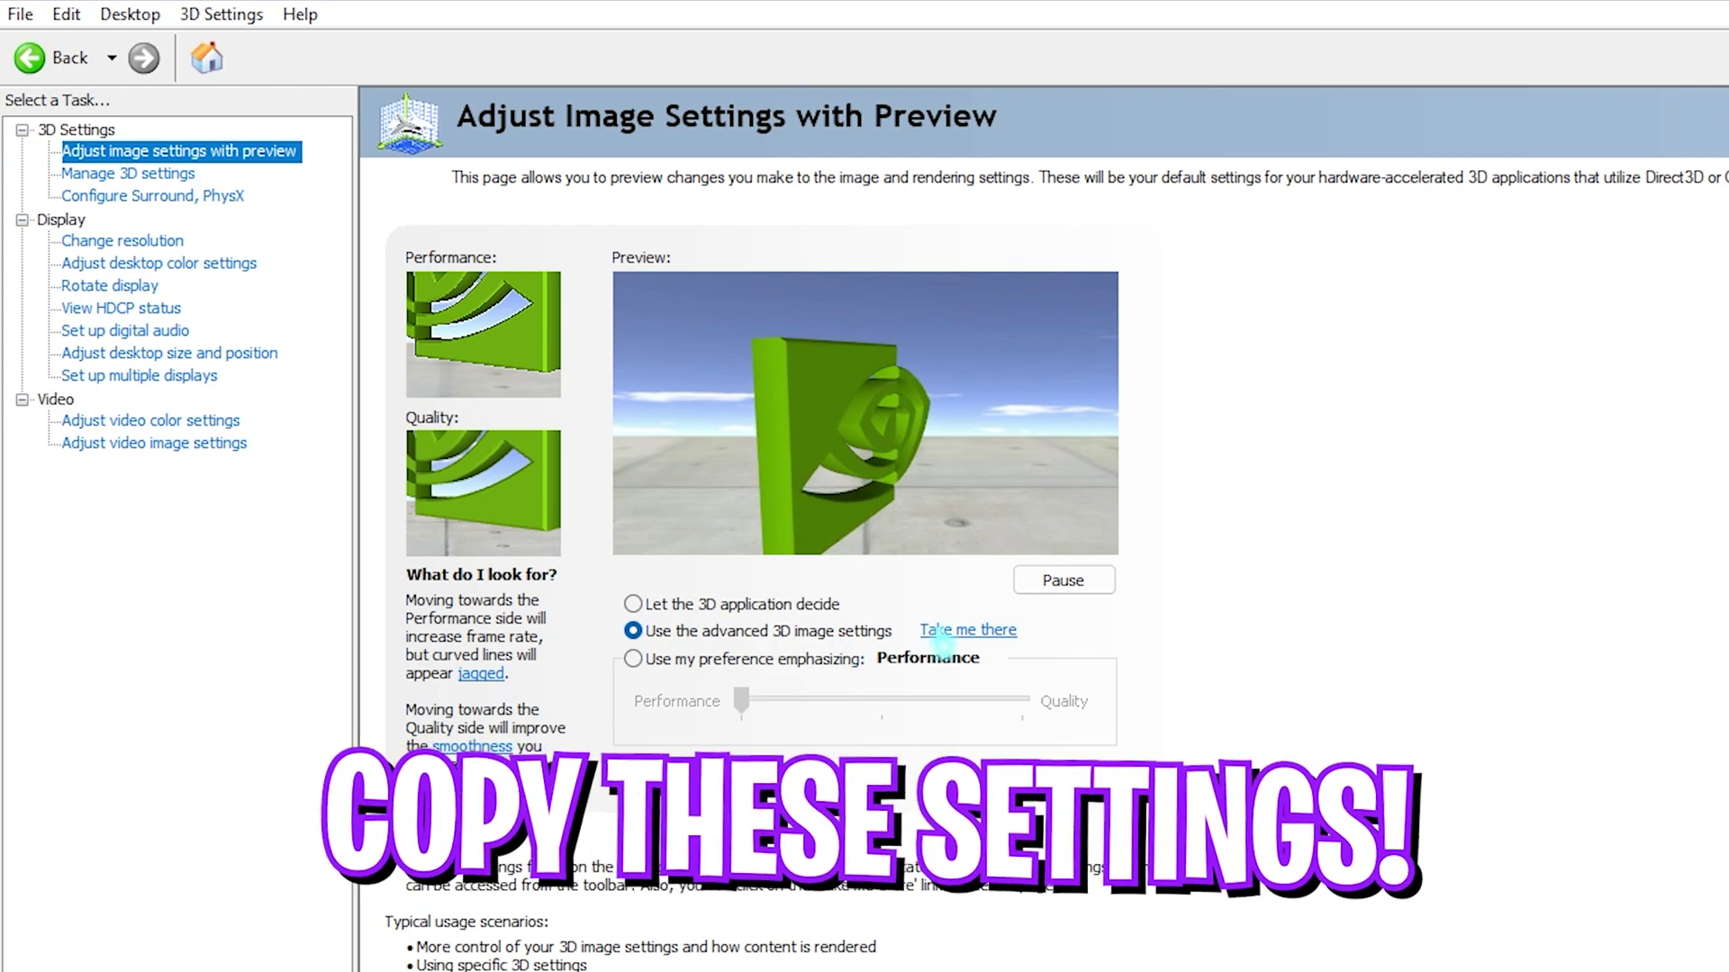
pyautogui.click(968, 629)
pyautogui.click(135, 173)
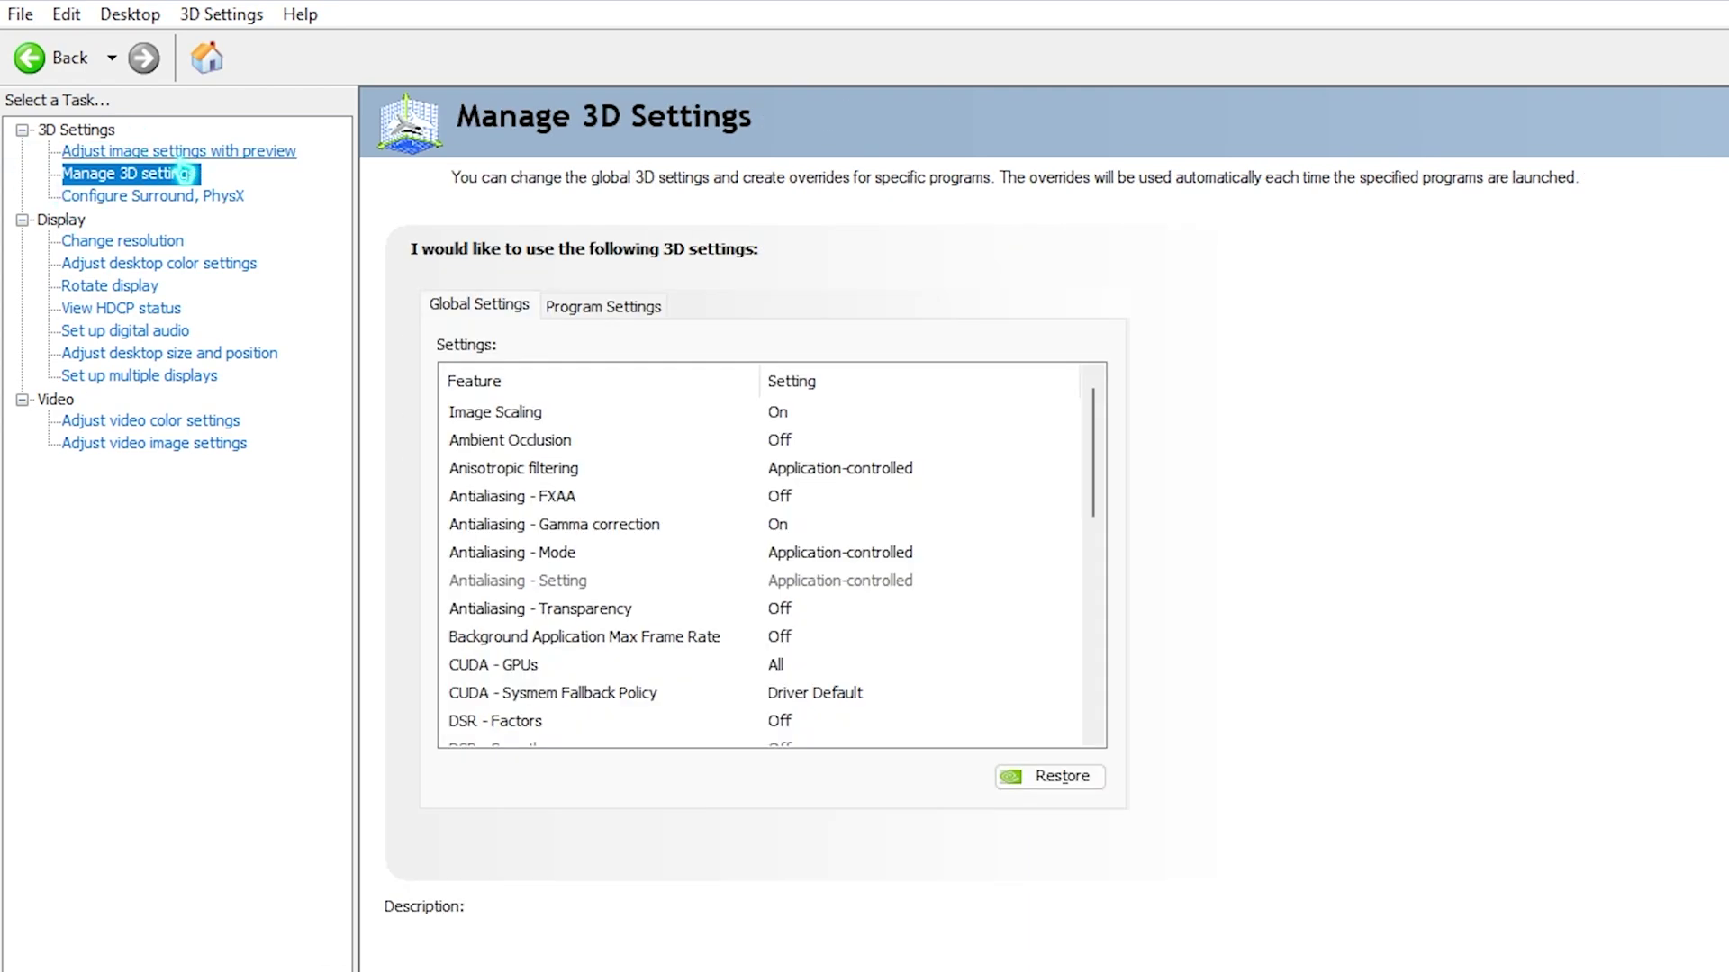
# Review the full list of global 3D settings, including low latency mode, power management, texture filtering and vertical sync.
pyautogui.click(595, 693)
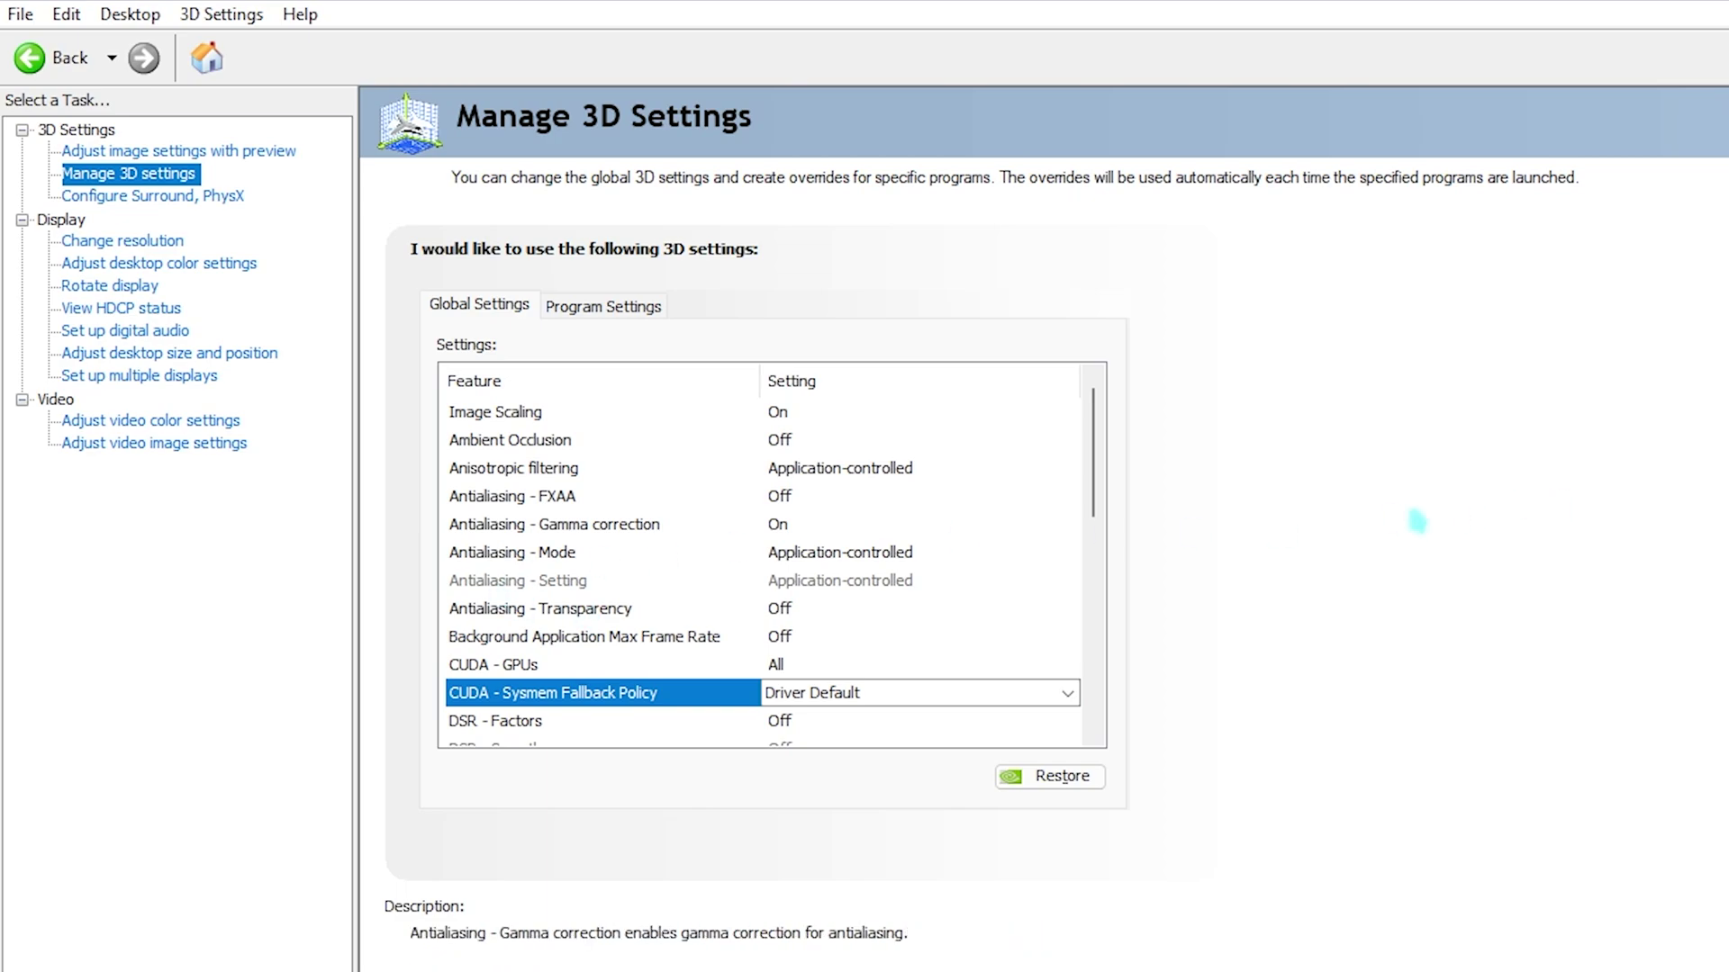
pyautogui.scroll(-1, 540, 461)
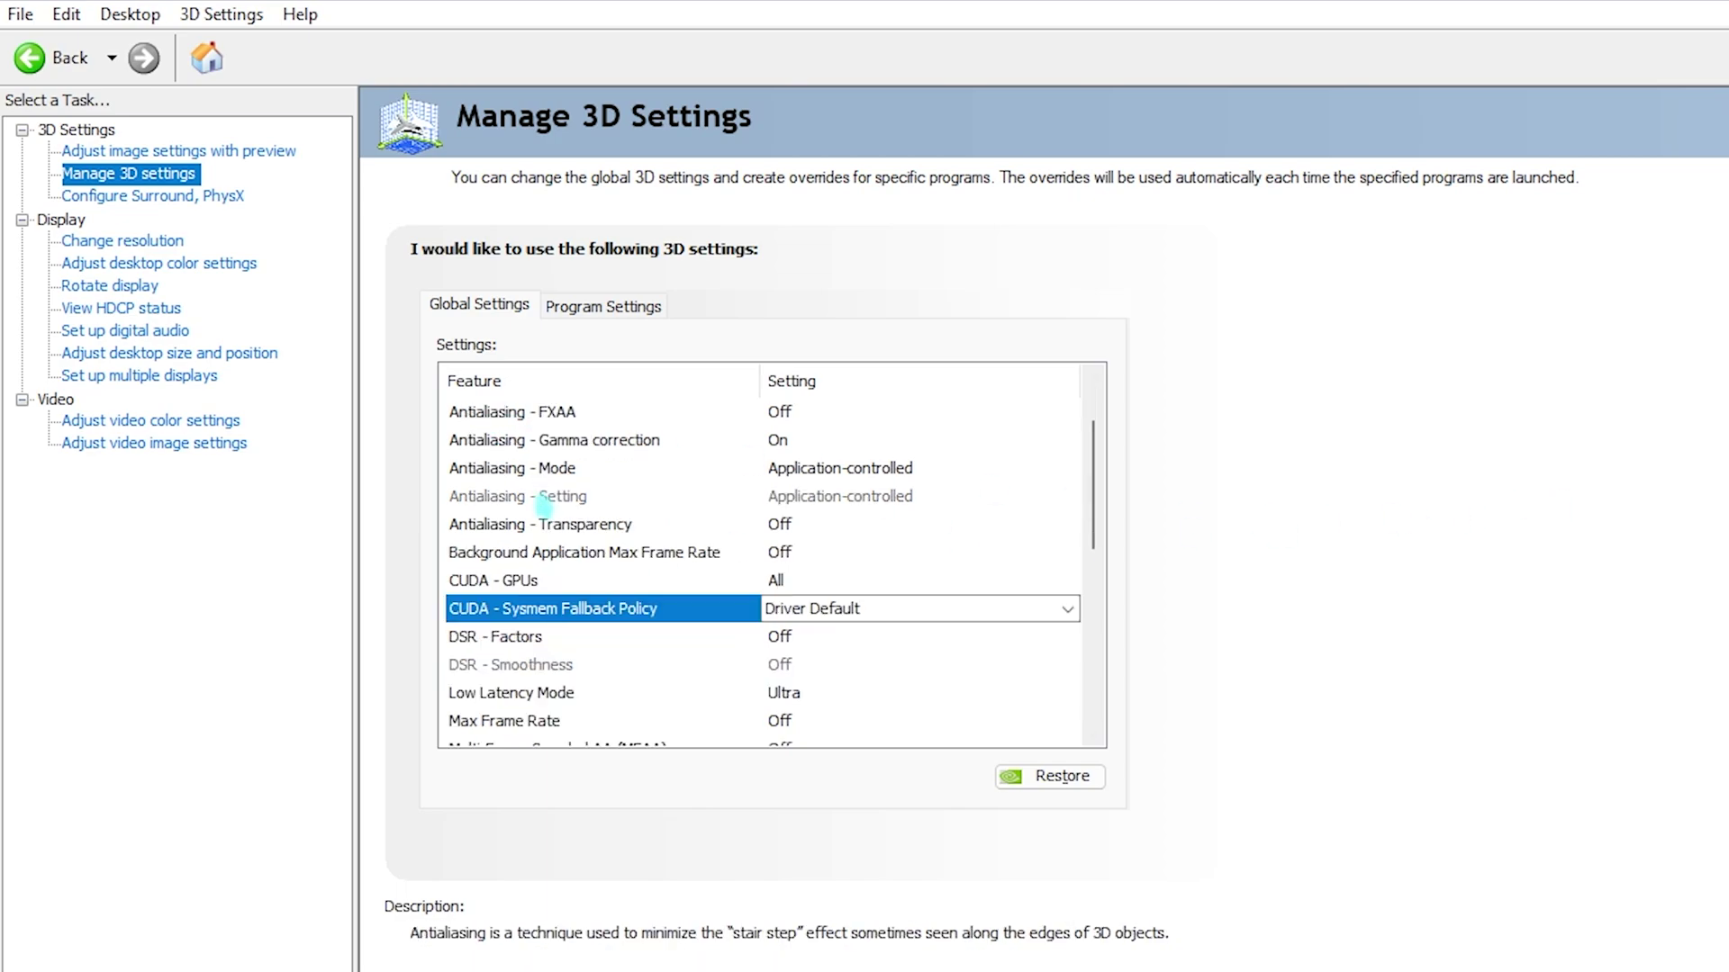
pyautogui.scroll(-1, 543, 507)
pyautogui.scroll(-2, 544, 507)
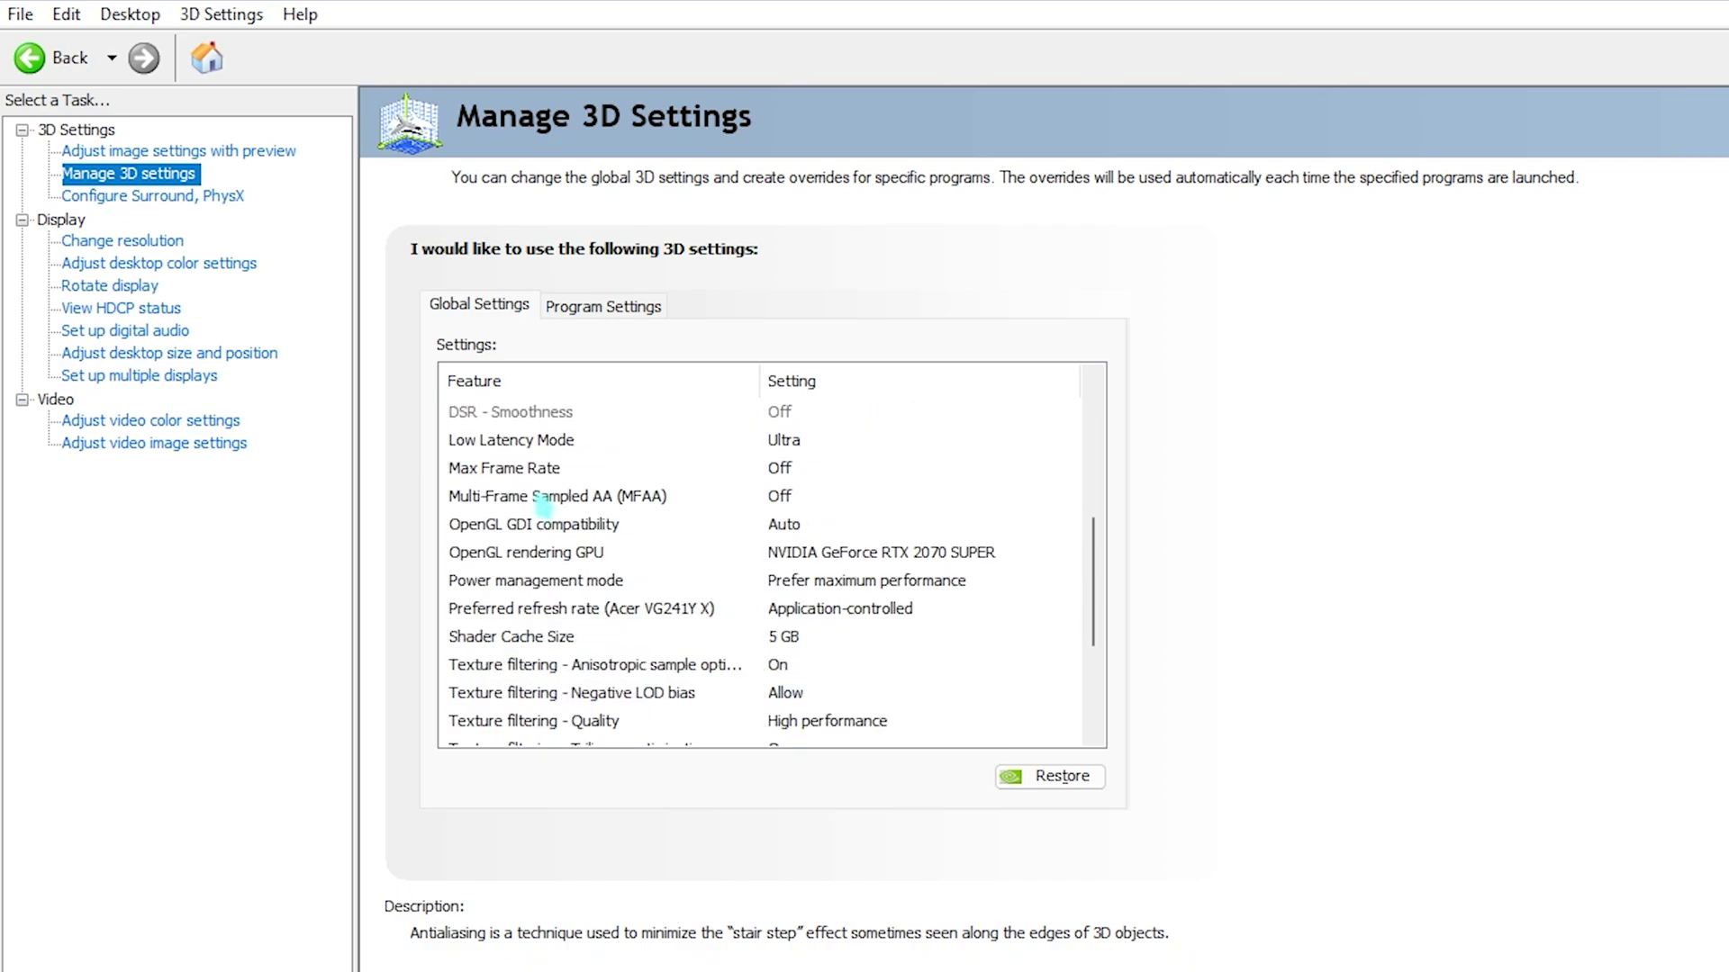
pyautogui.scroll(-2, 544, 507)
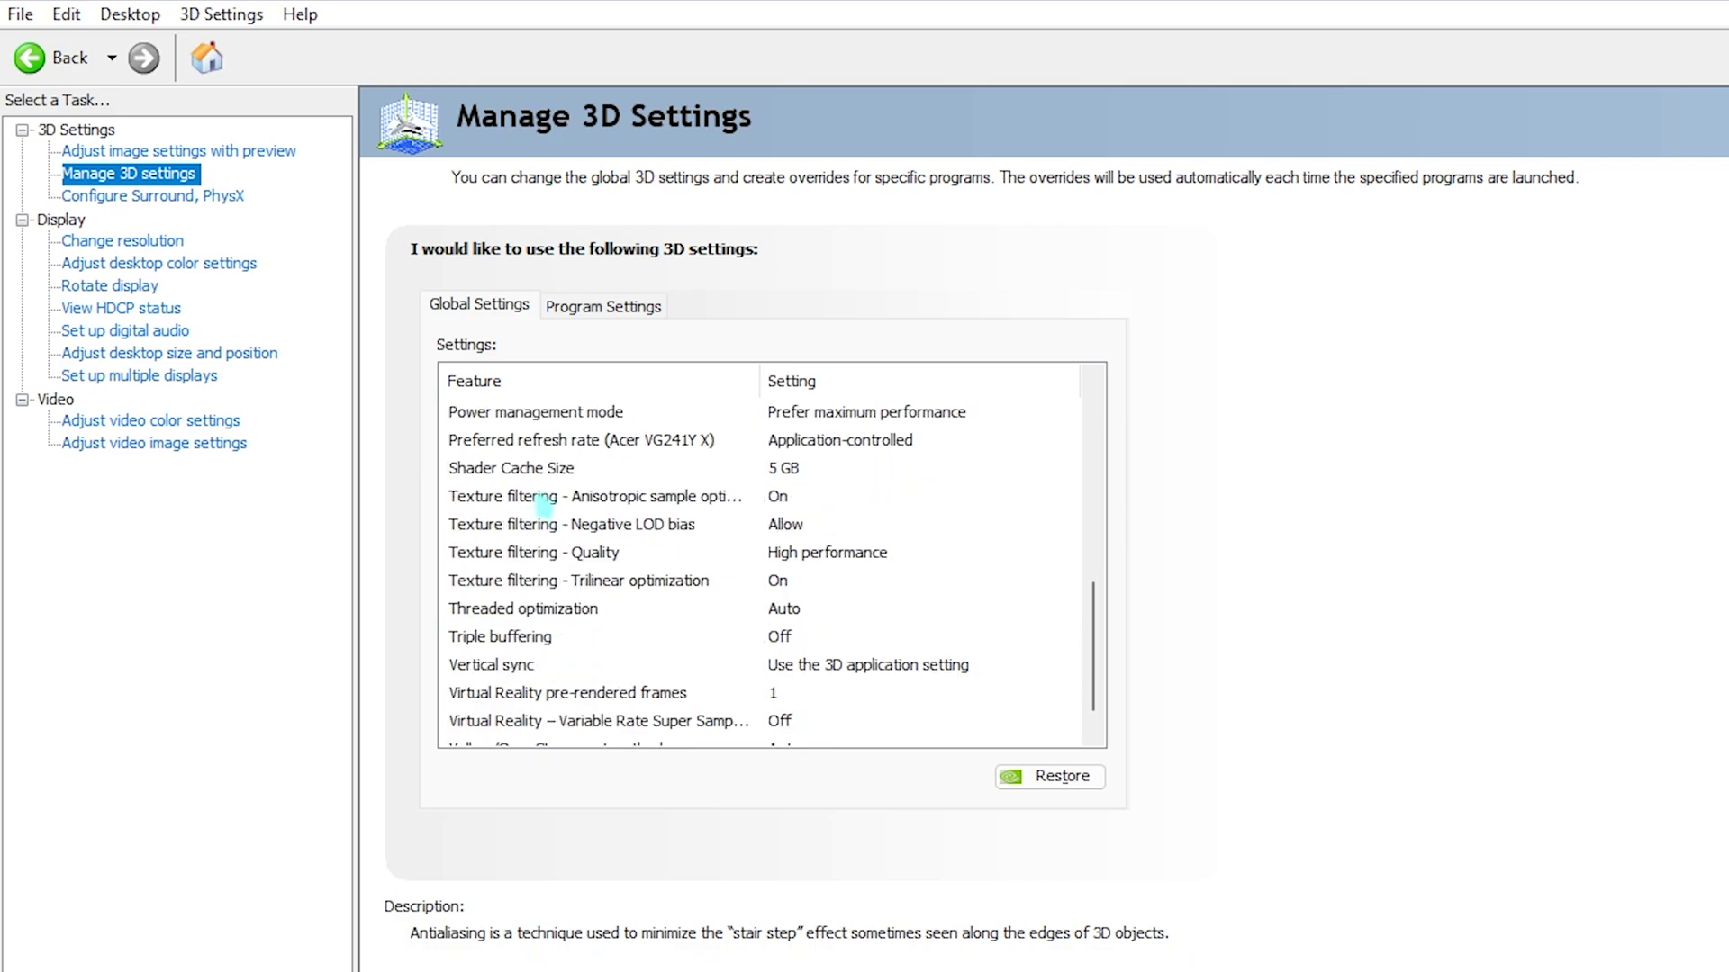
pyautogui.scroll(-1, 544, 507)
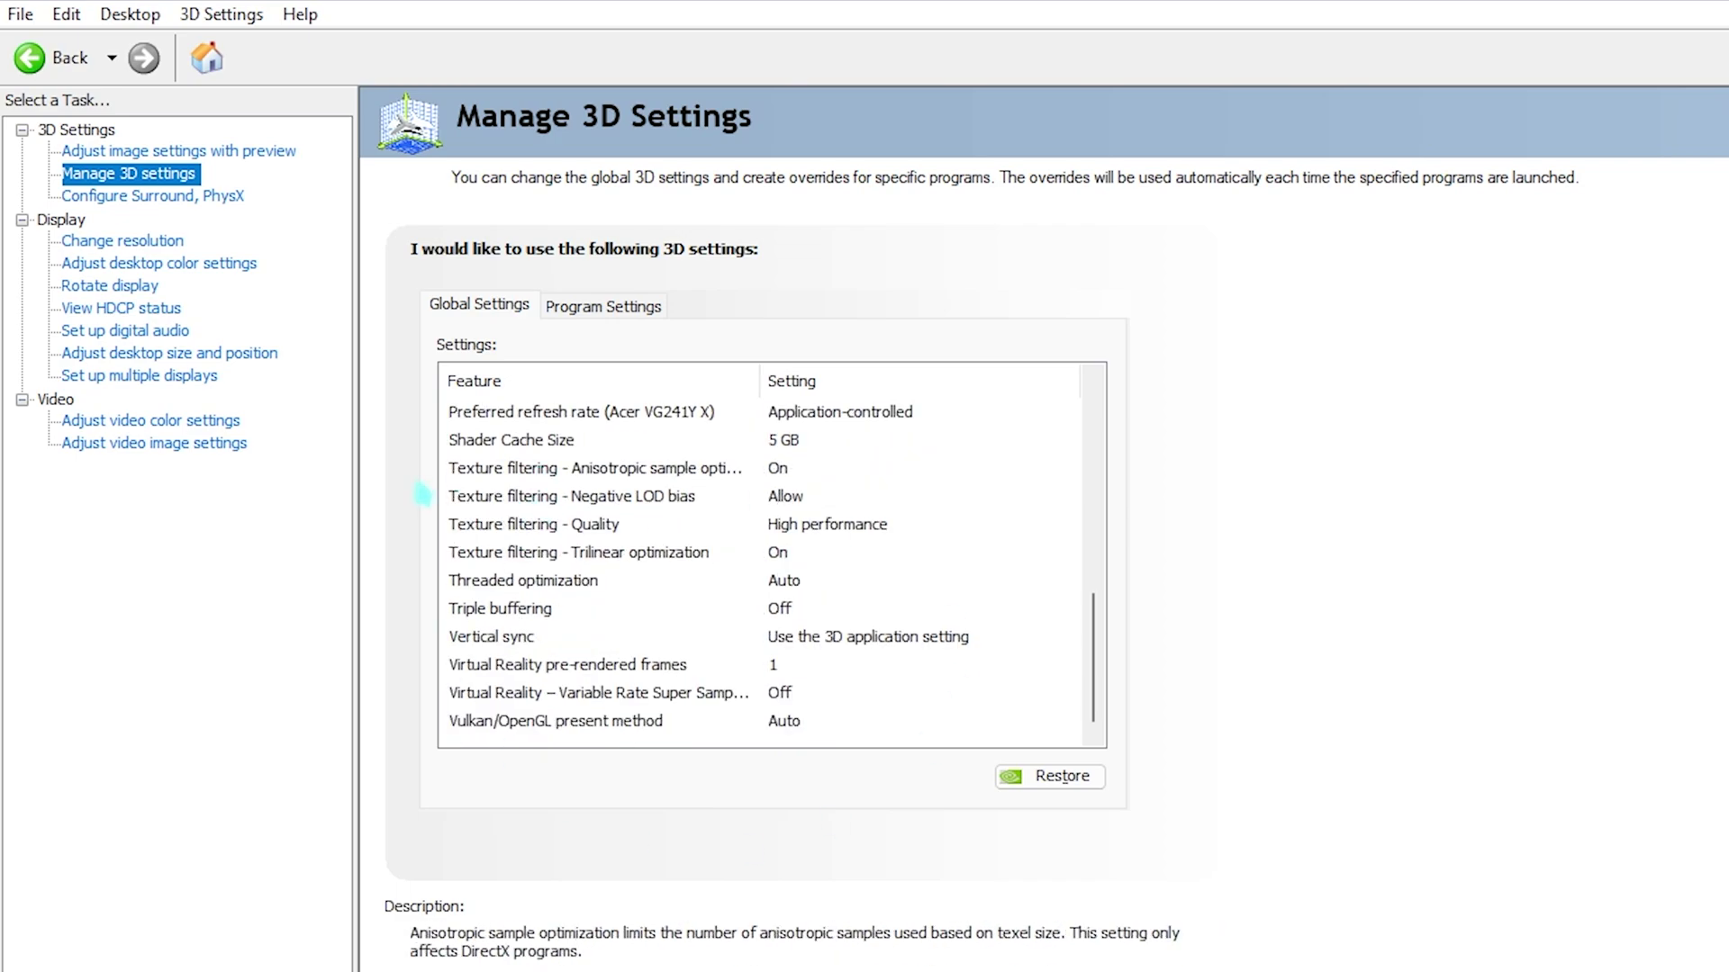
# Open the Surround and PhysX configuration and set the PhysX processor to NVIDIA GeForce RTX 2070 SUPER.
pyautogui.click(153, 195)
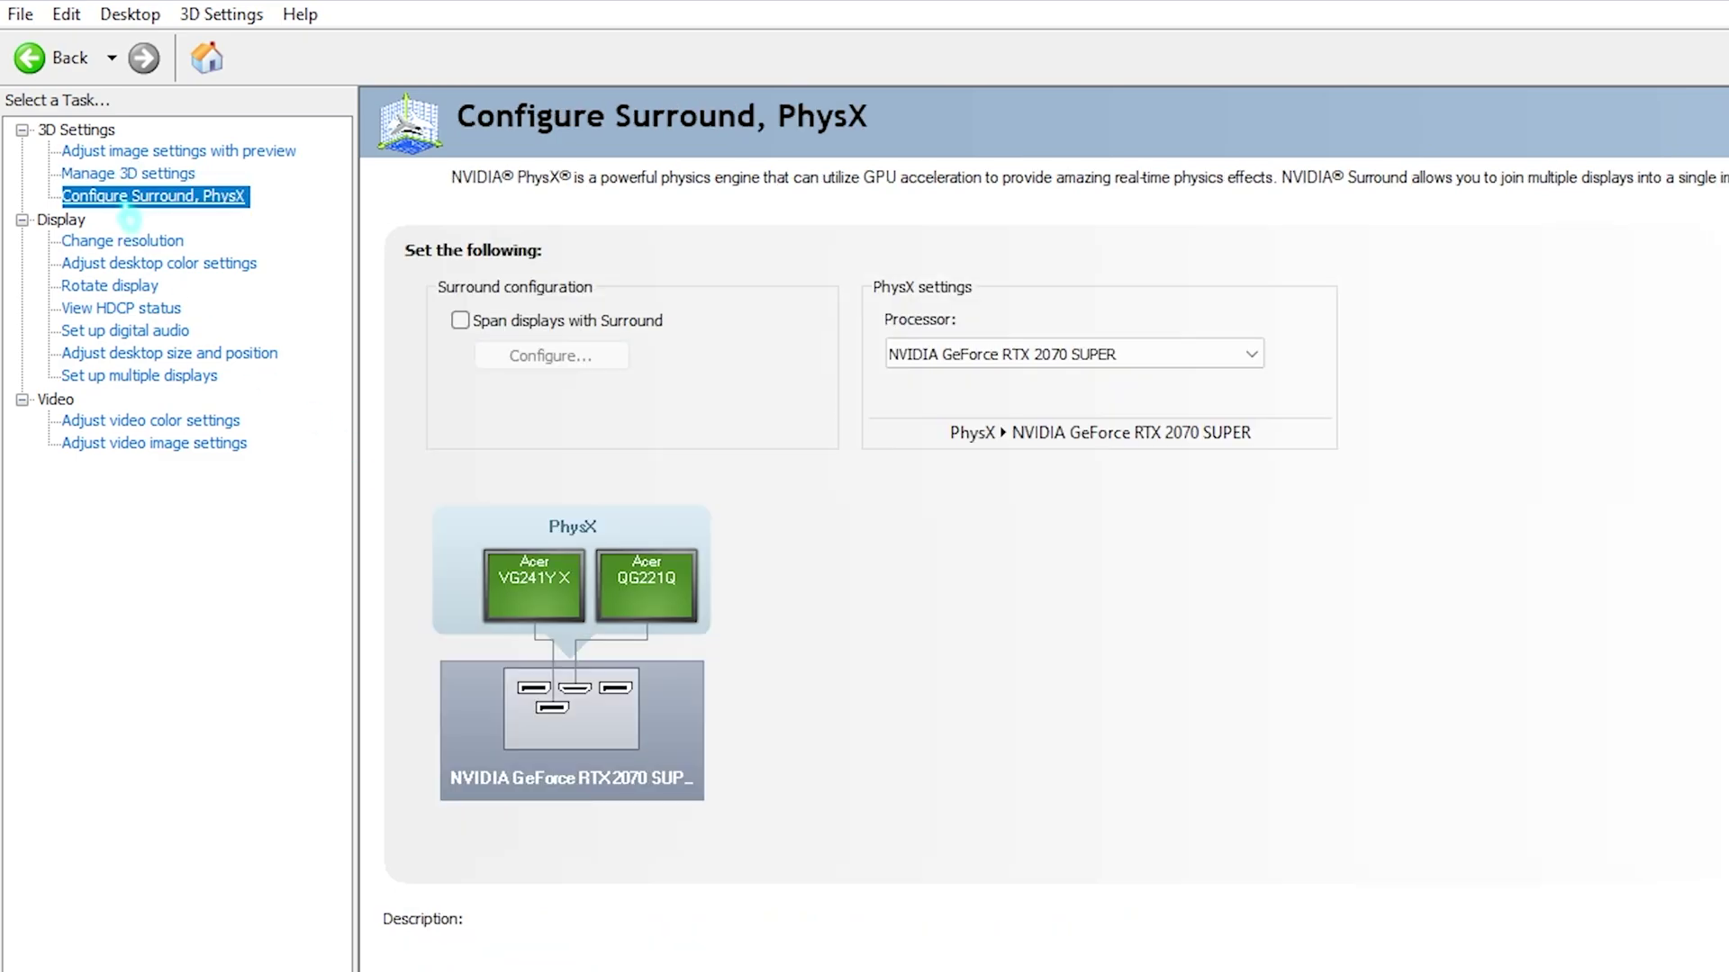
pyautogui.click(1006, 360)
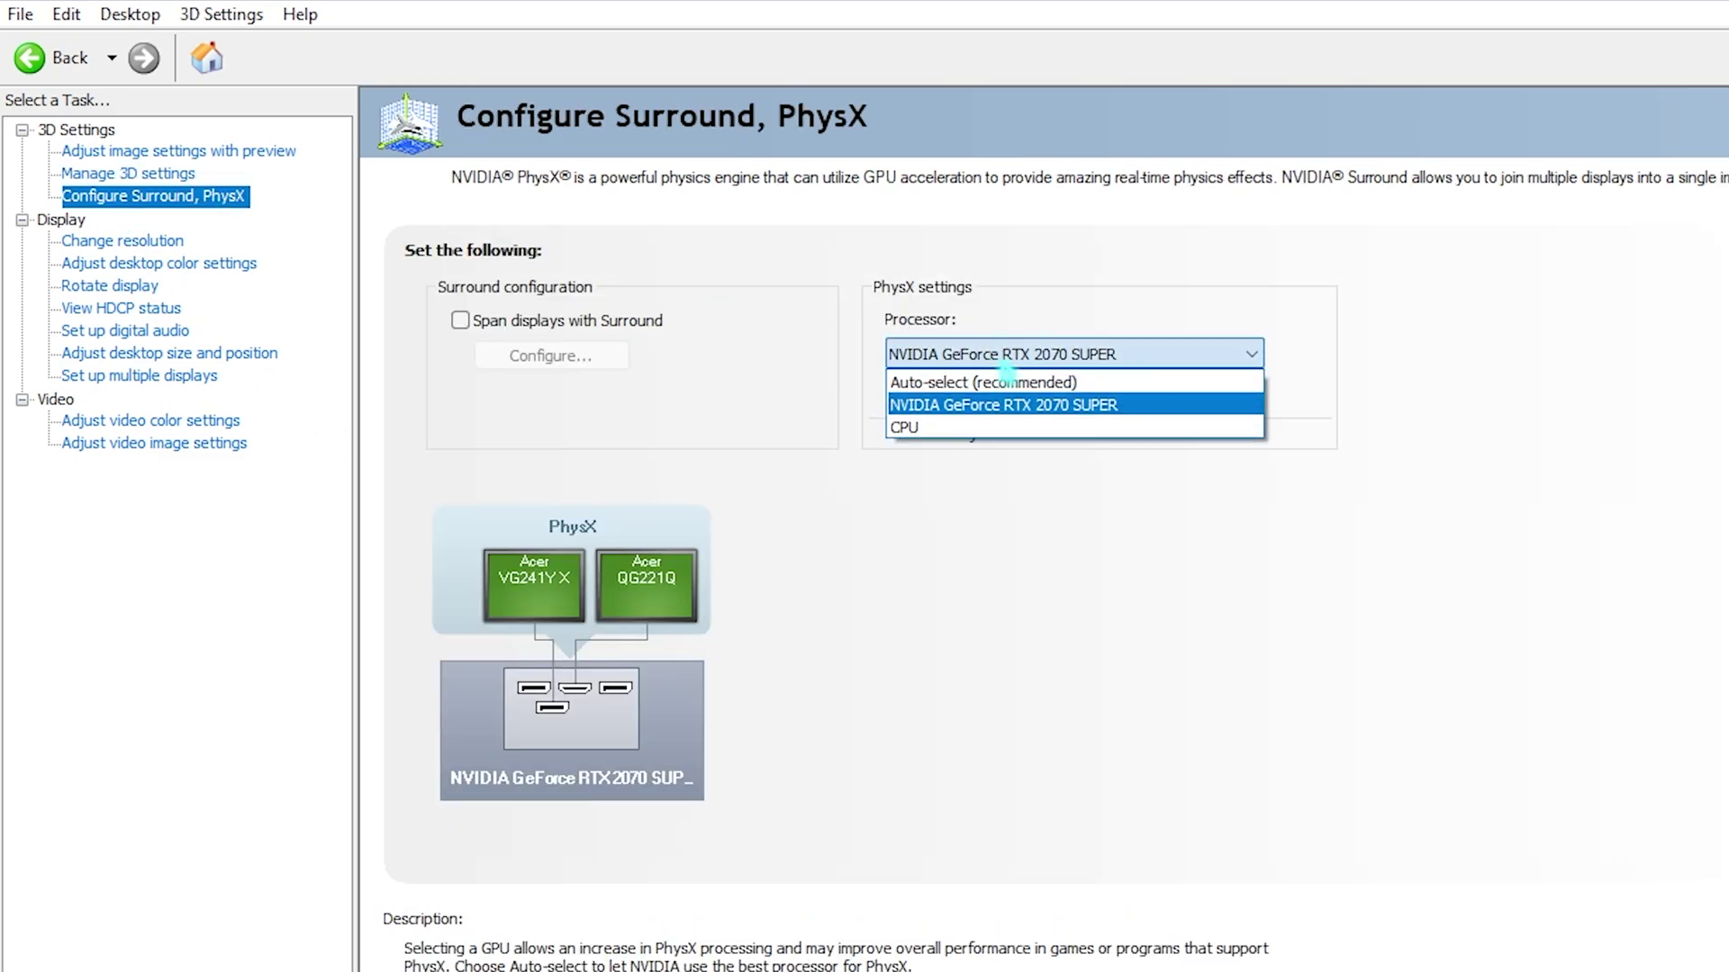
pyautogui.click(948, 405)
pyautogui.click(967, 360)
pyautogui.click(959, 405)
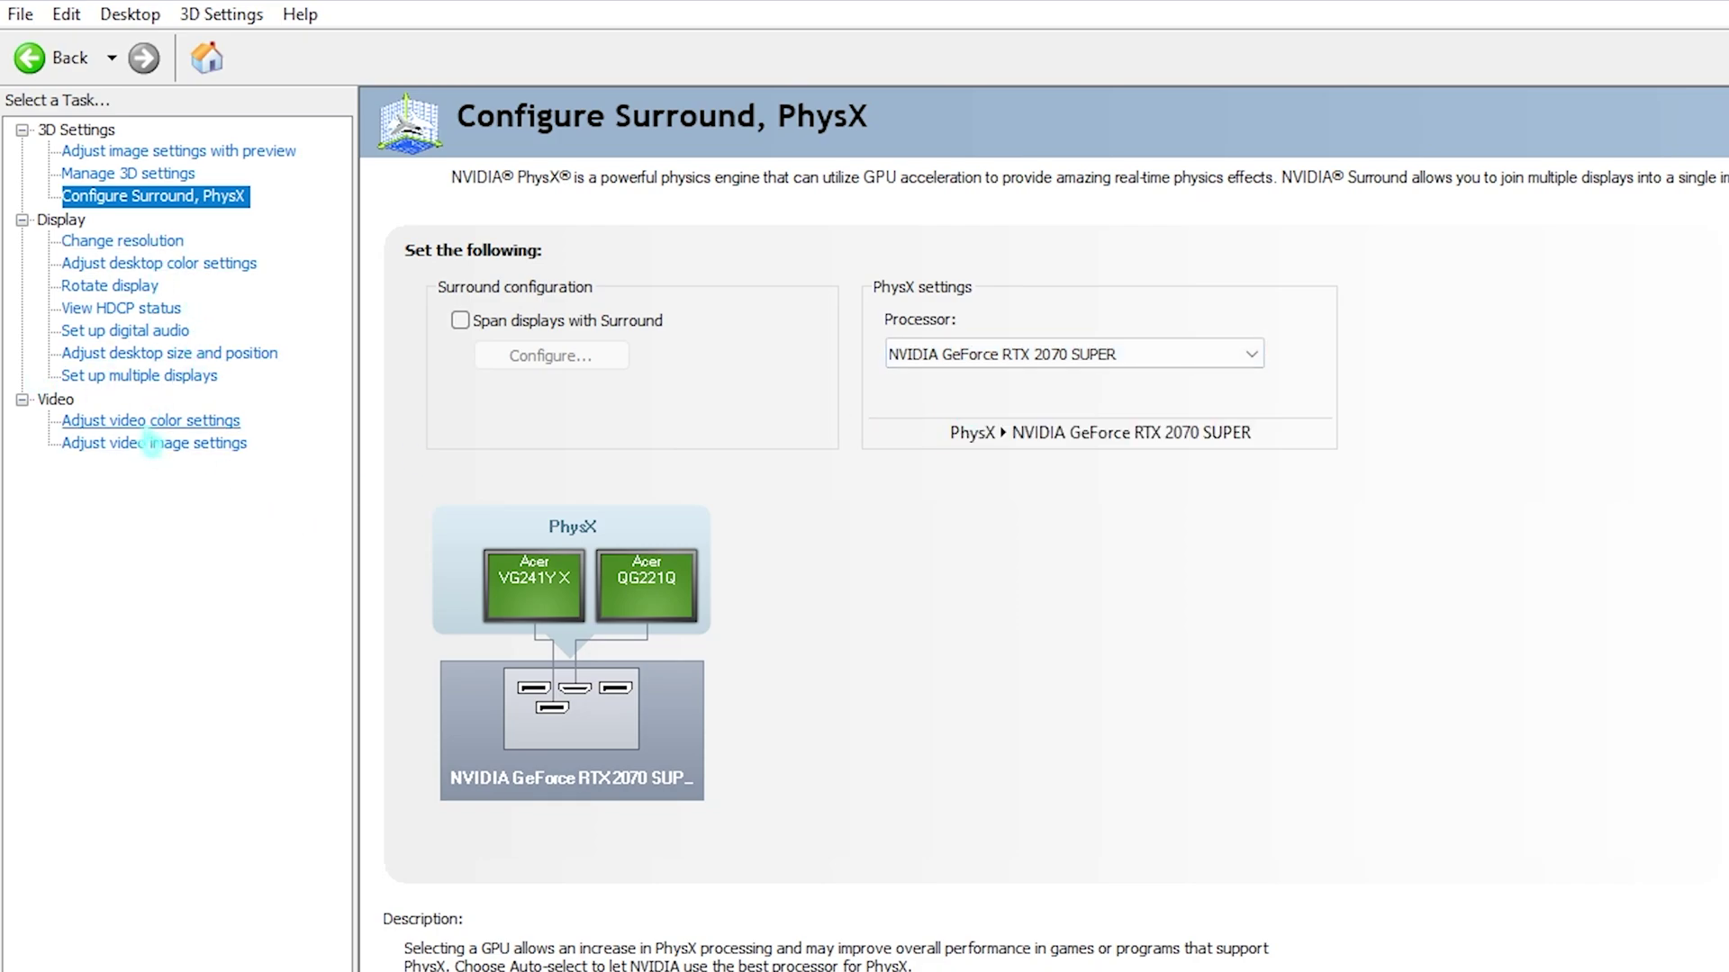
# Open the video color settings and set the dynamic range to Full (0-255) for the Acer VG241Y X display.
pyautogui.click(116, 423)
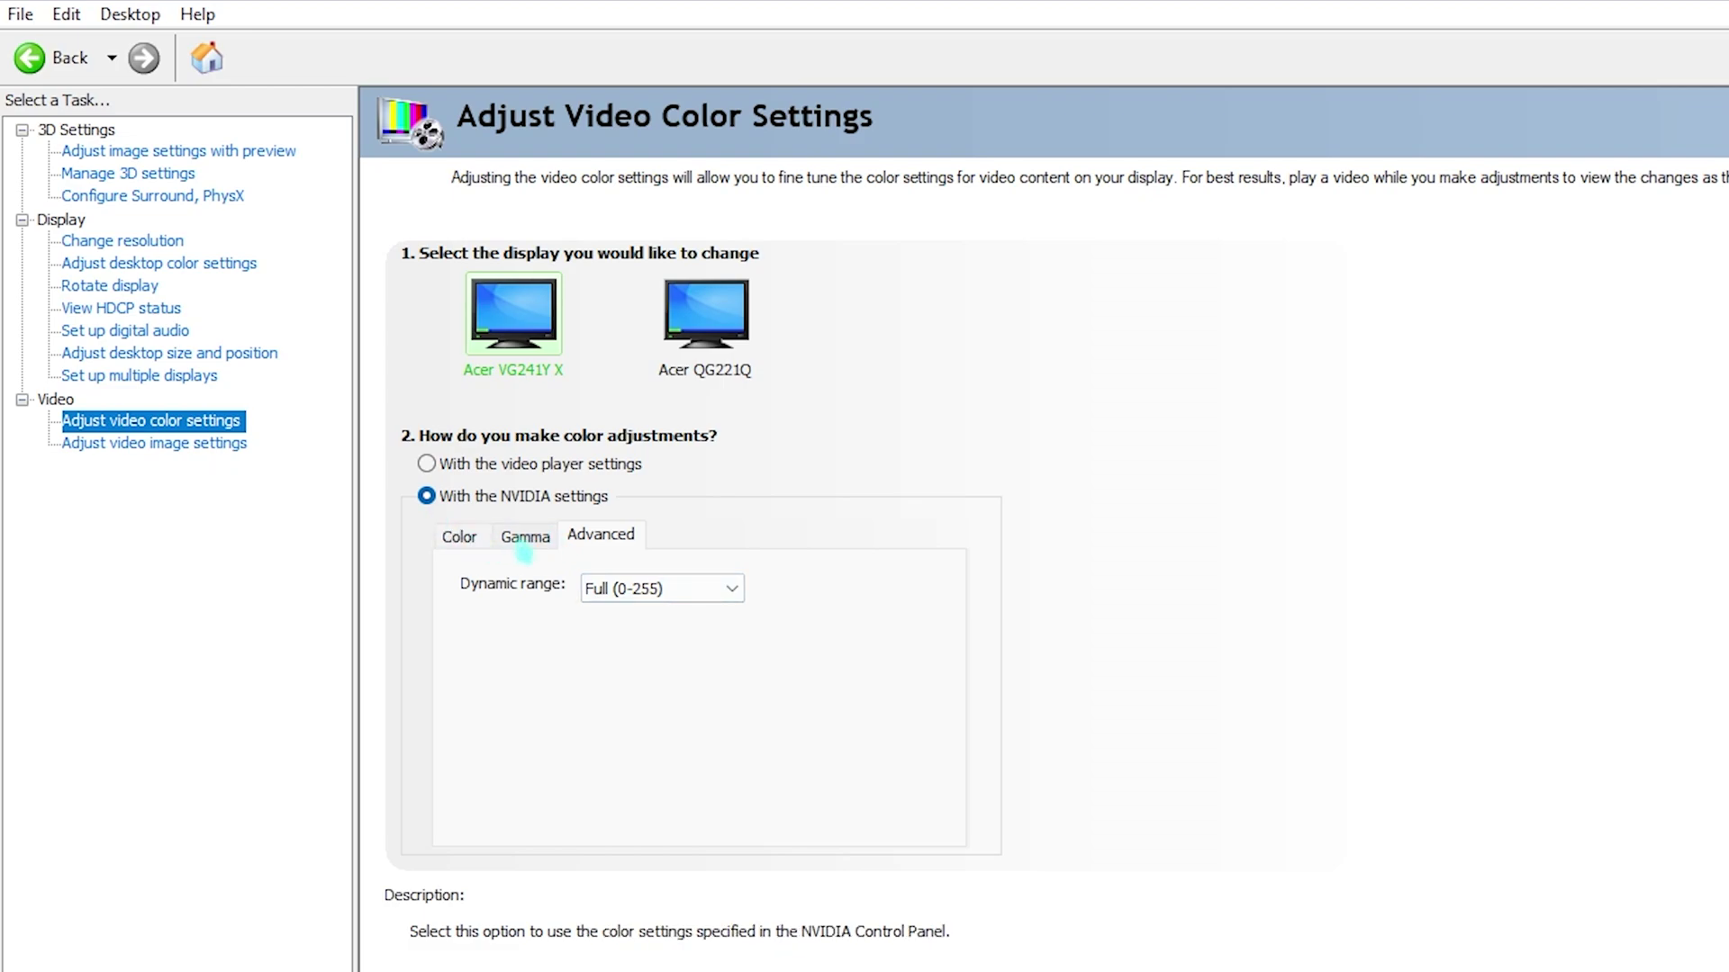
pyautogui.click(645, 601)
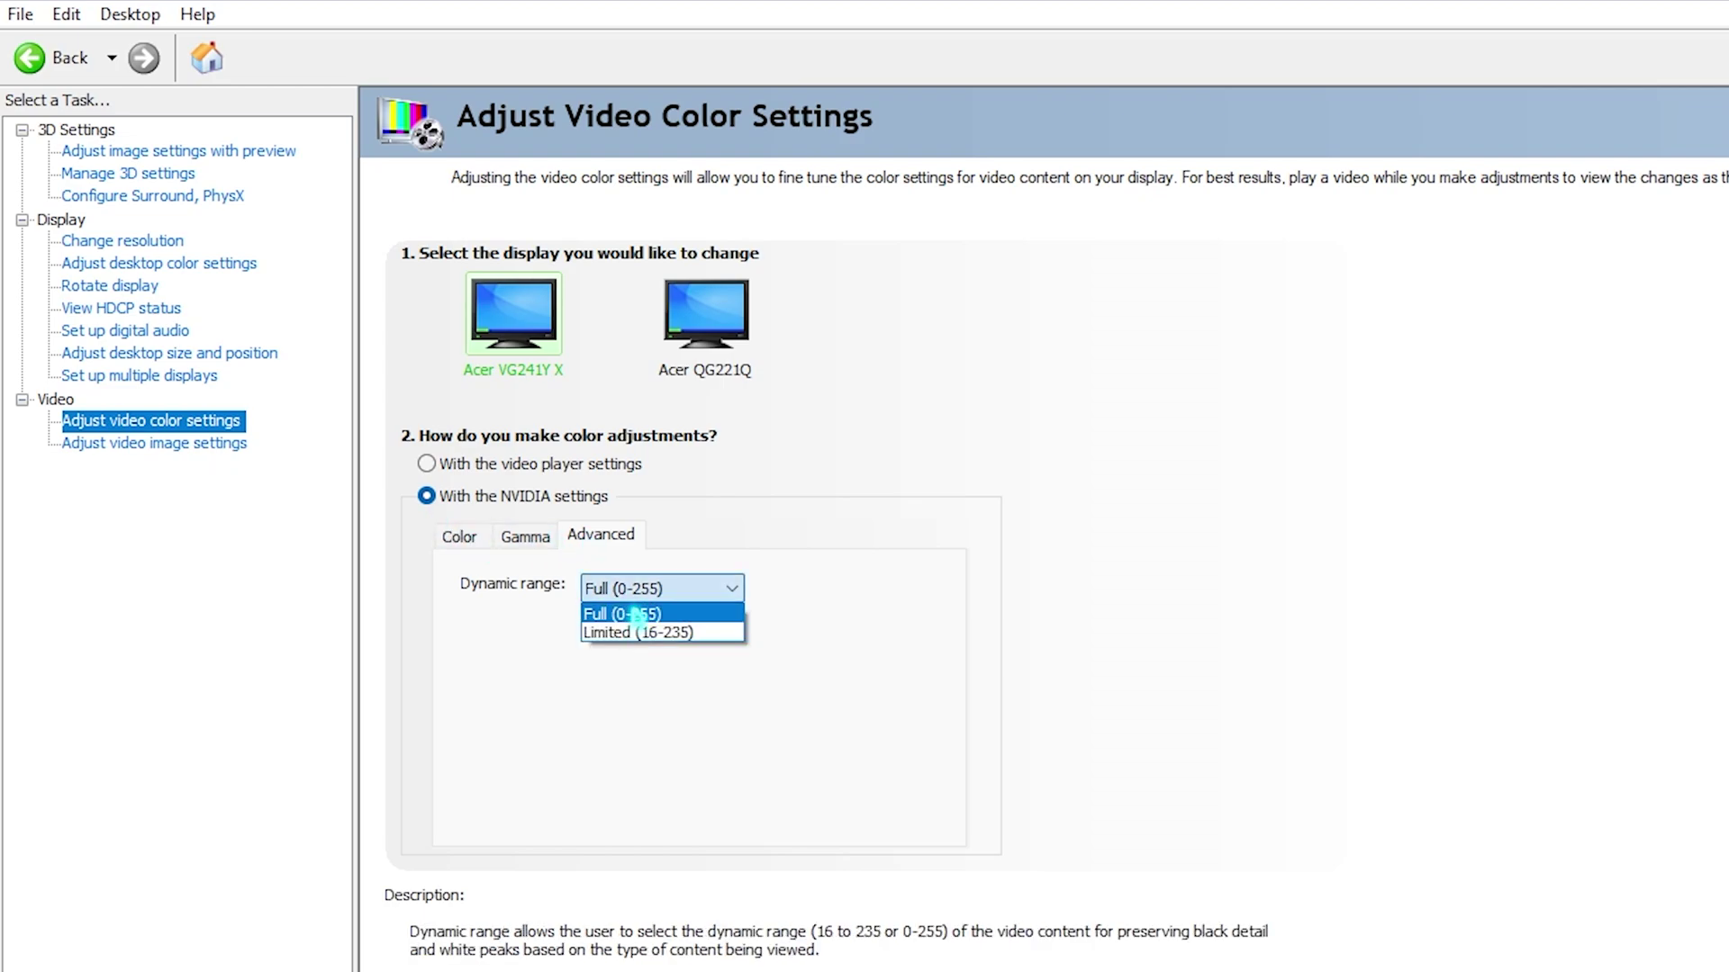
pyautogui.click(638, 612)
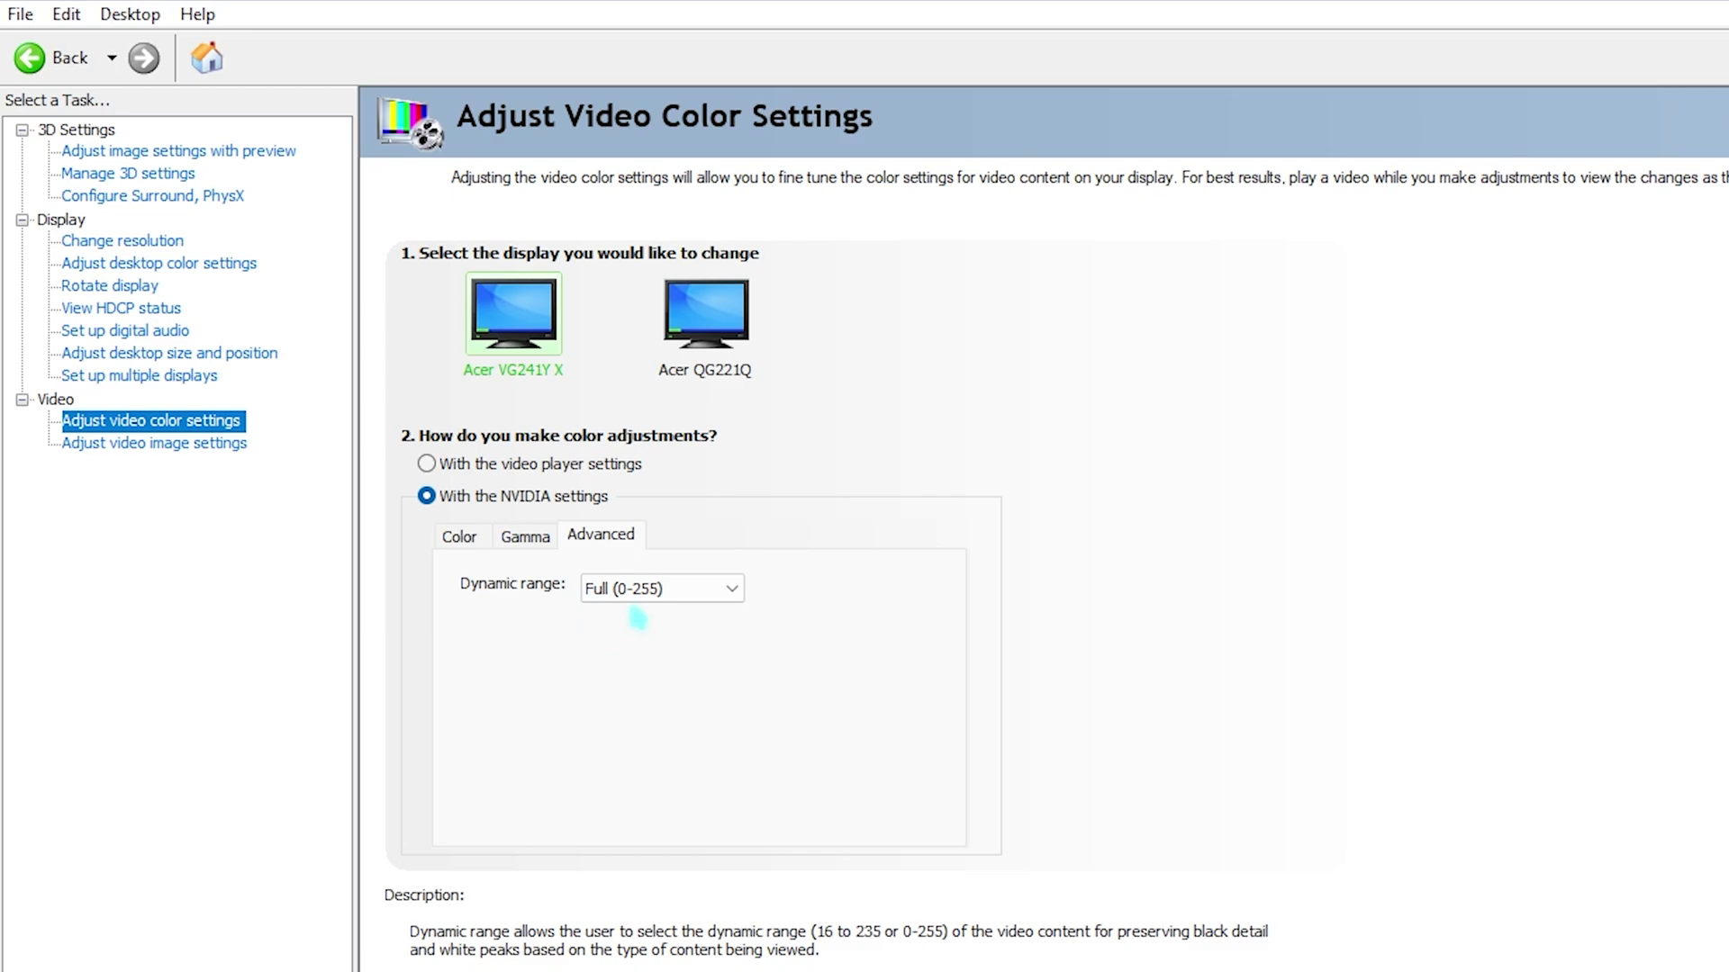
pyautogui.click(641, 598)
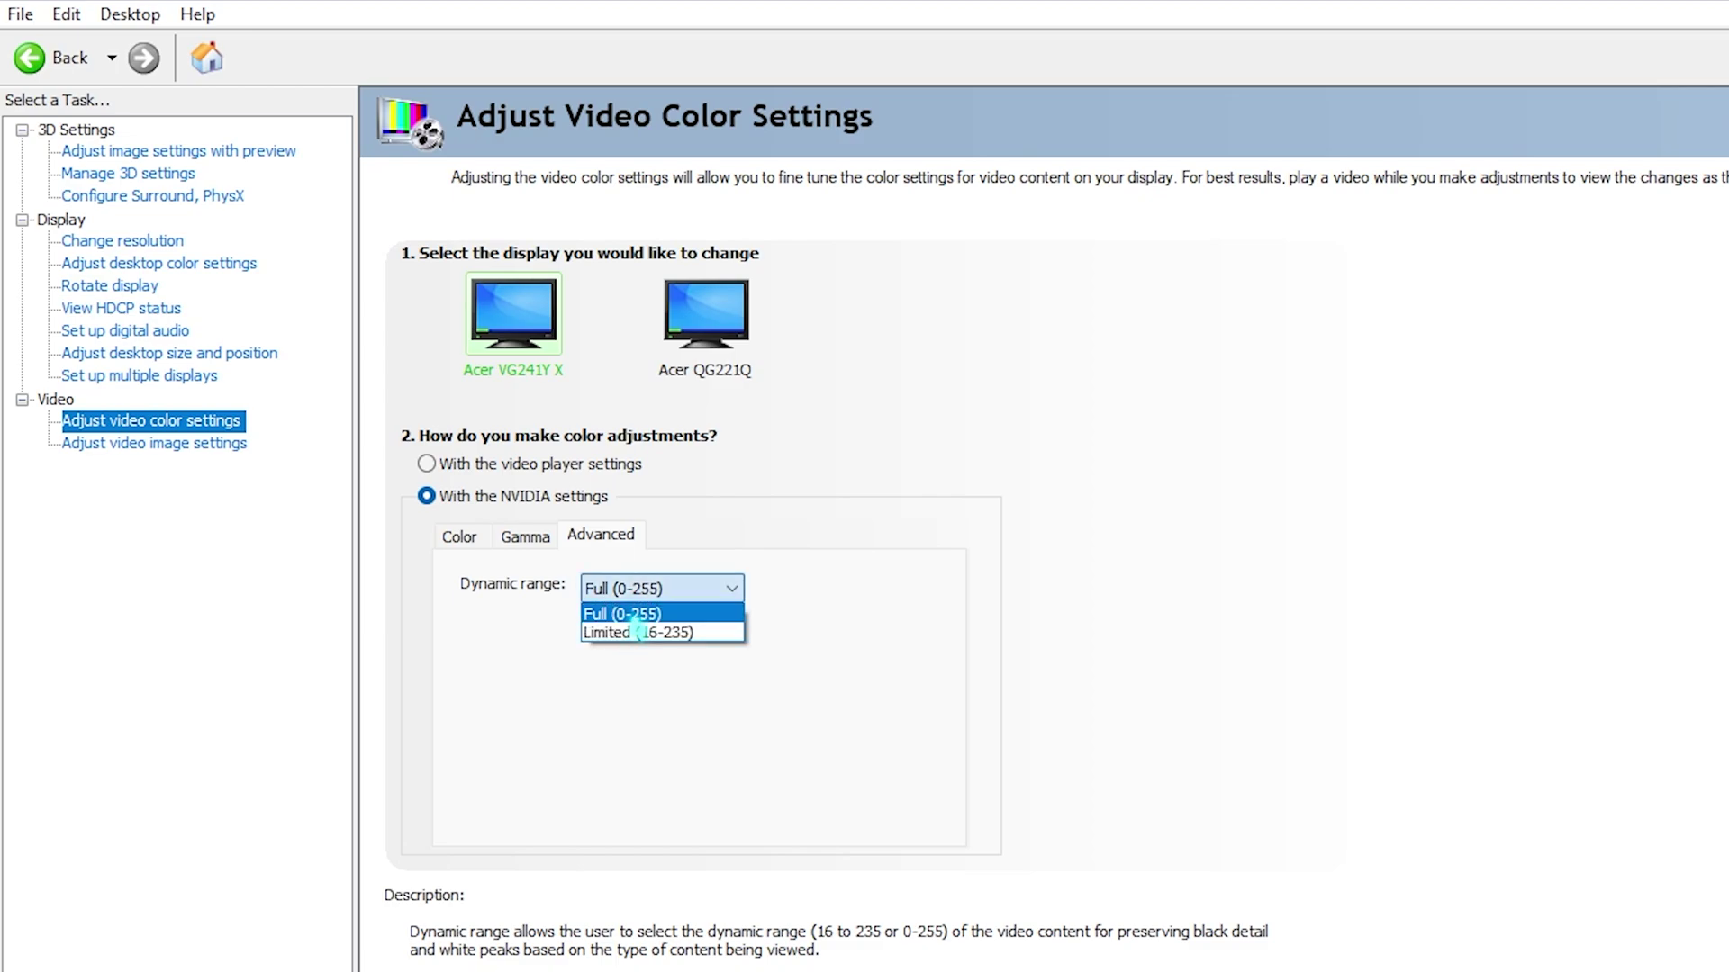
pyautogui.click(651, 605)
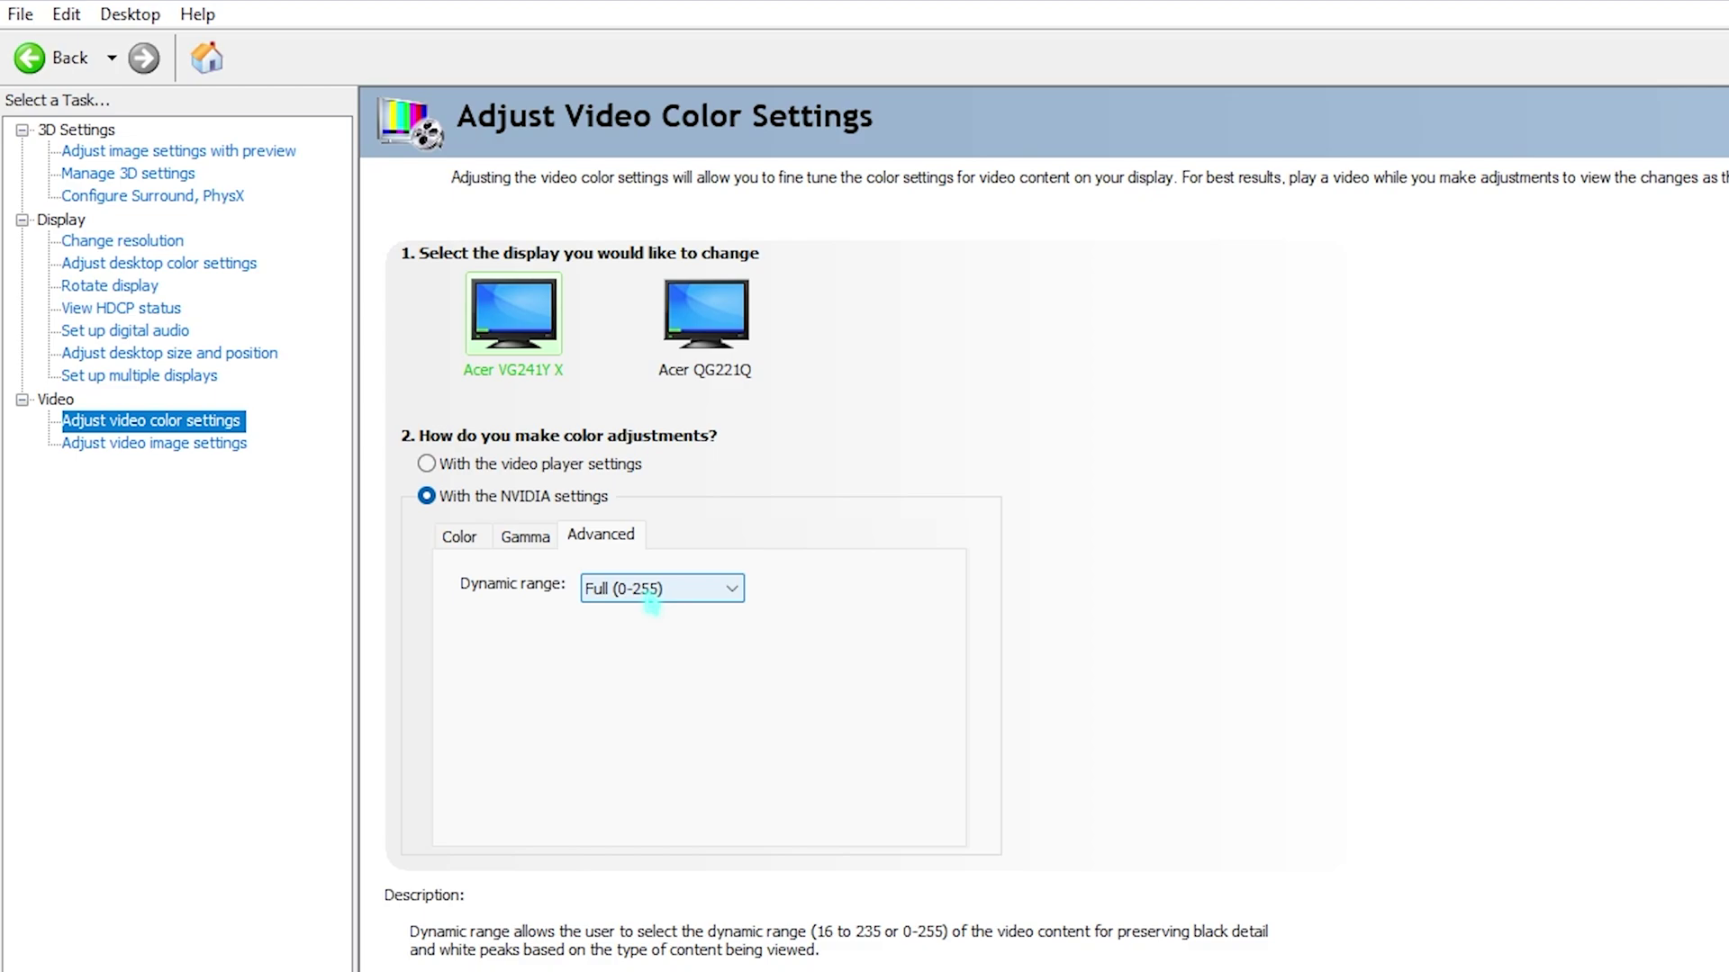
# Check the display's PC resolution and its available refresh rates in the resolution settings.
pyautogui.click(126, 242)
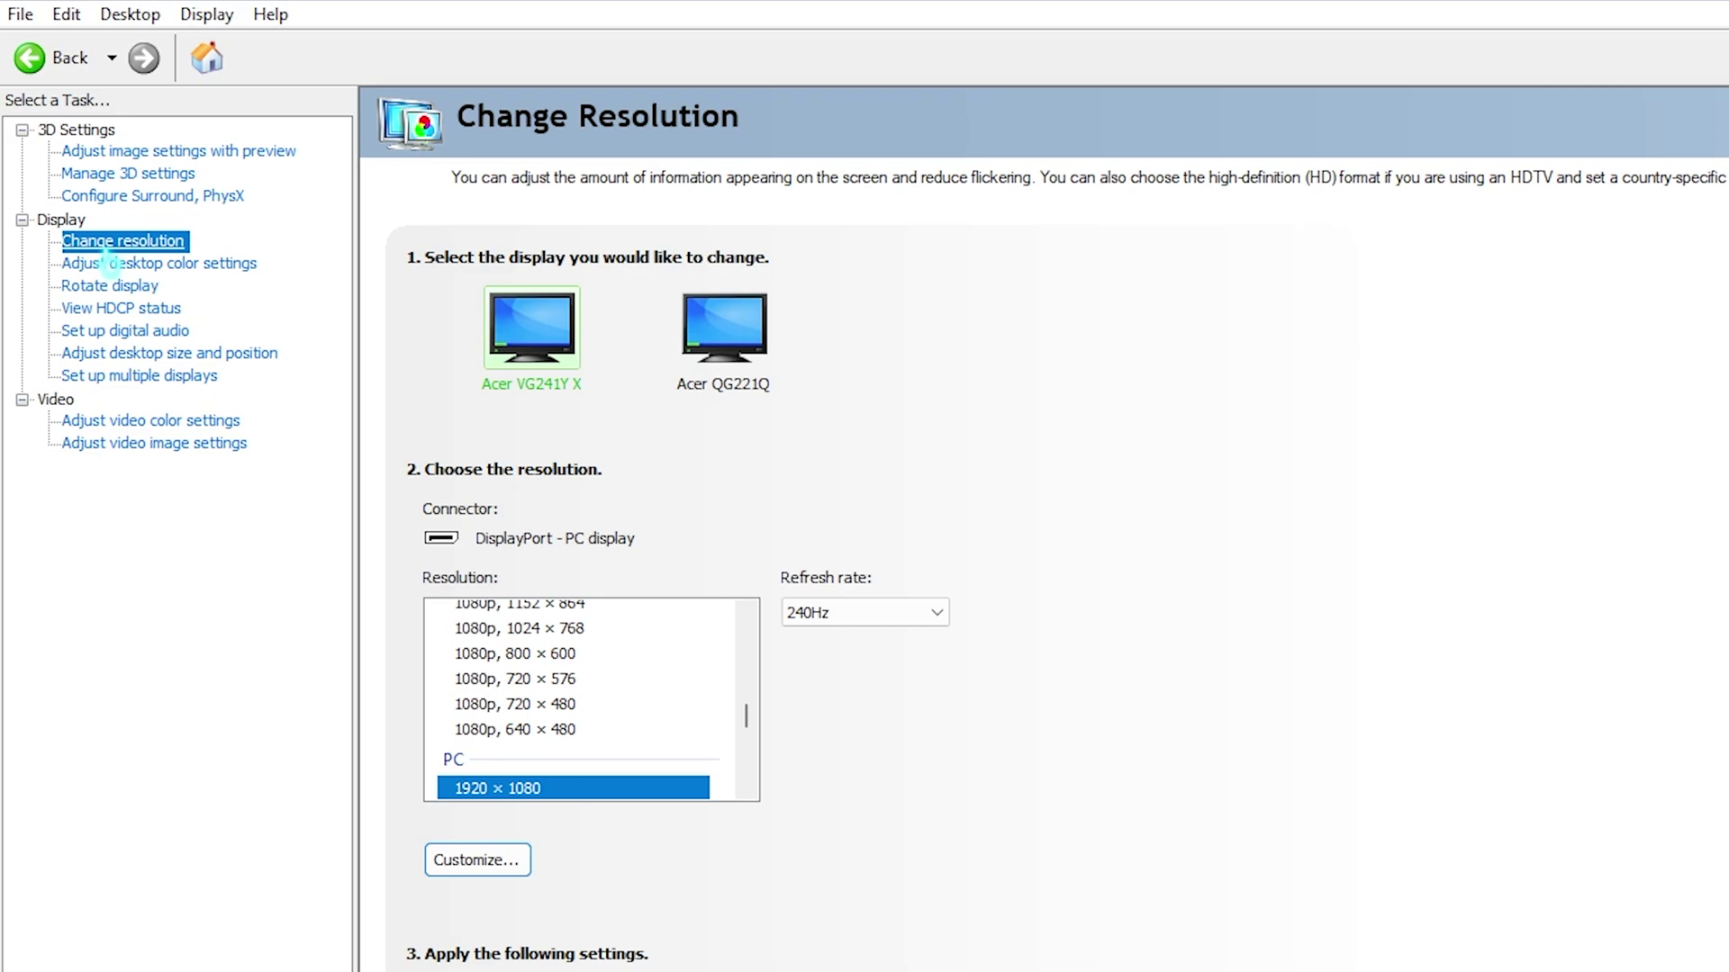
pyautogui.scroll(-1, 455, 720)
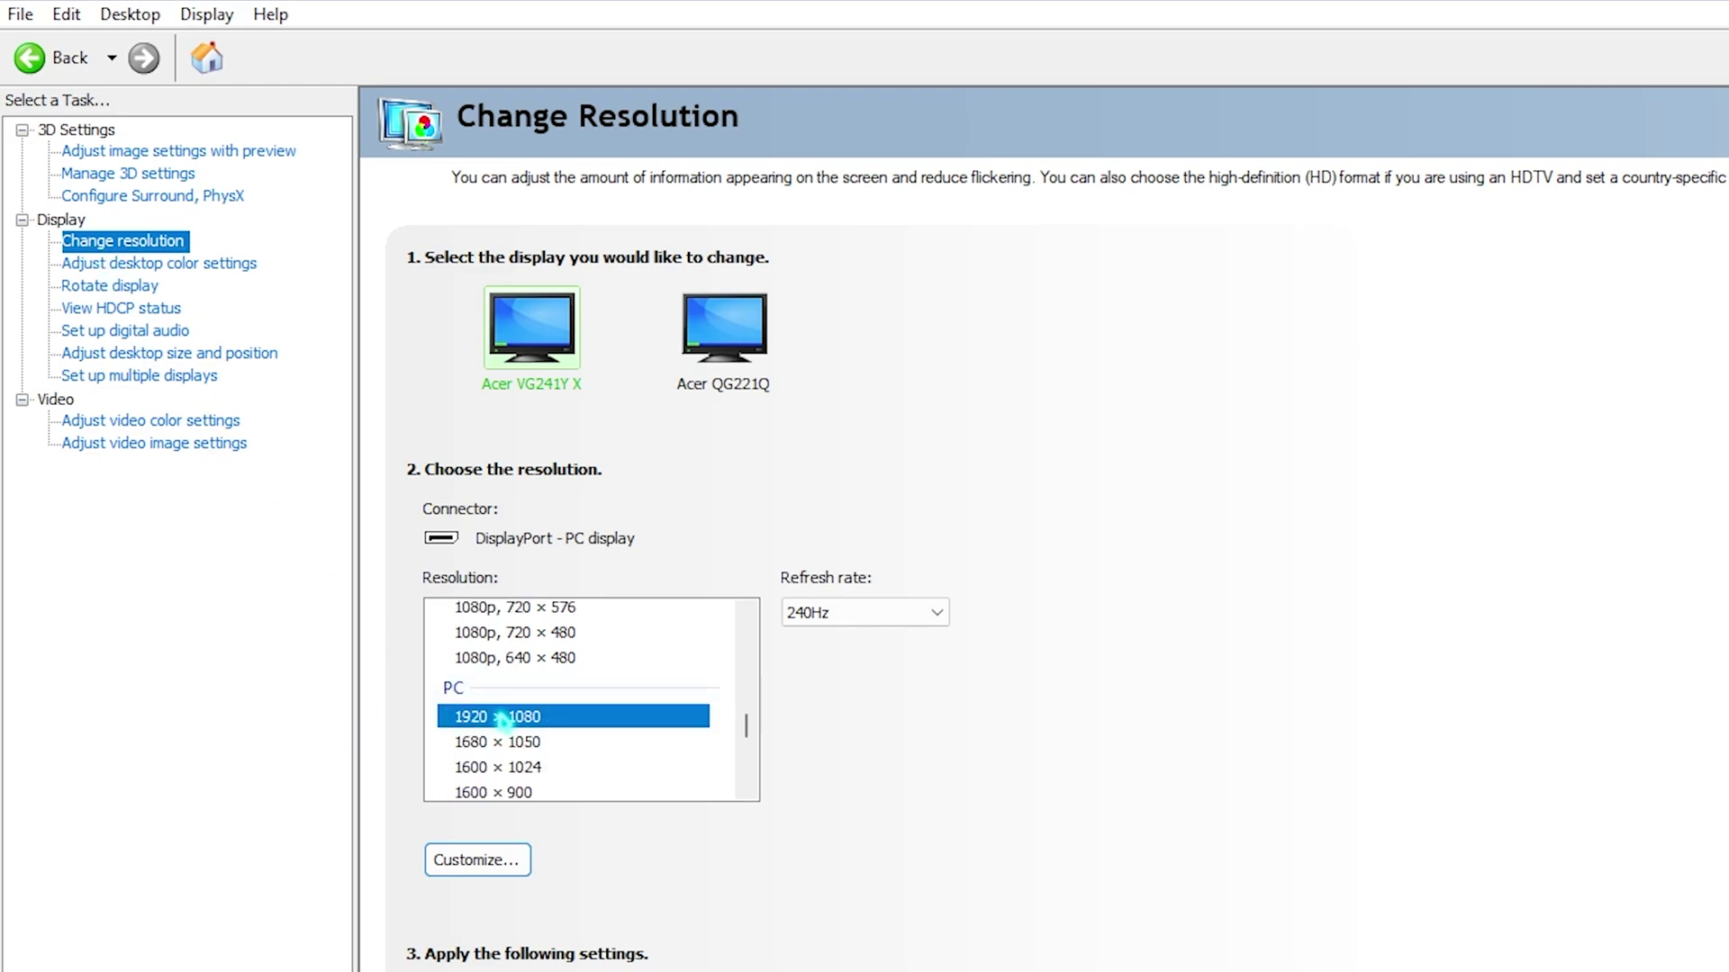
pyautogui.click(847, 612)
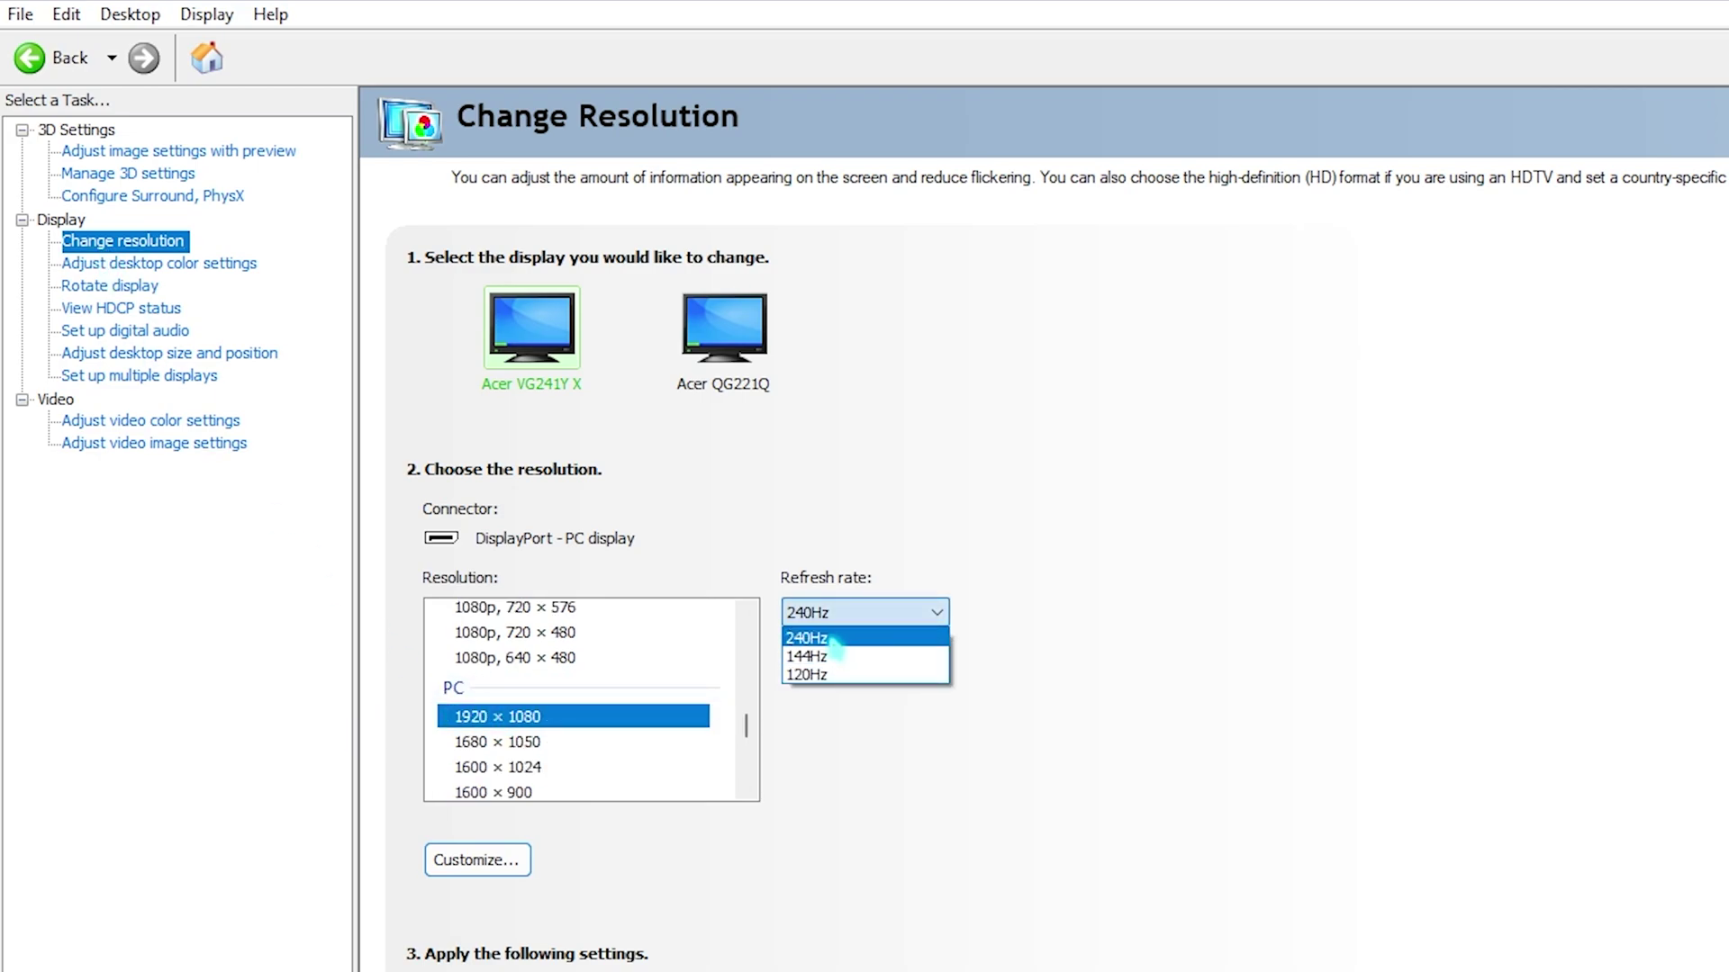
pyautogui.click(846, 612)
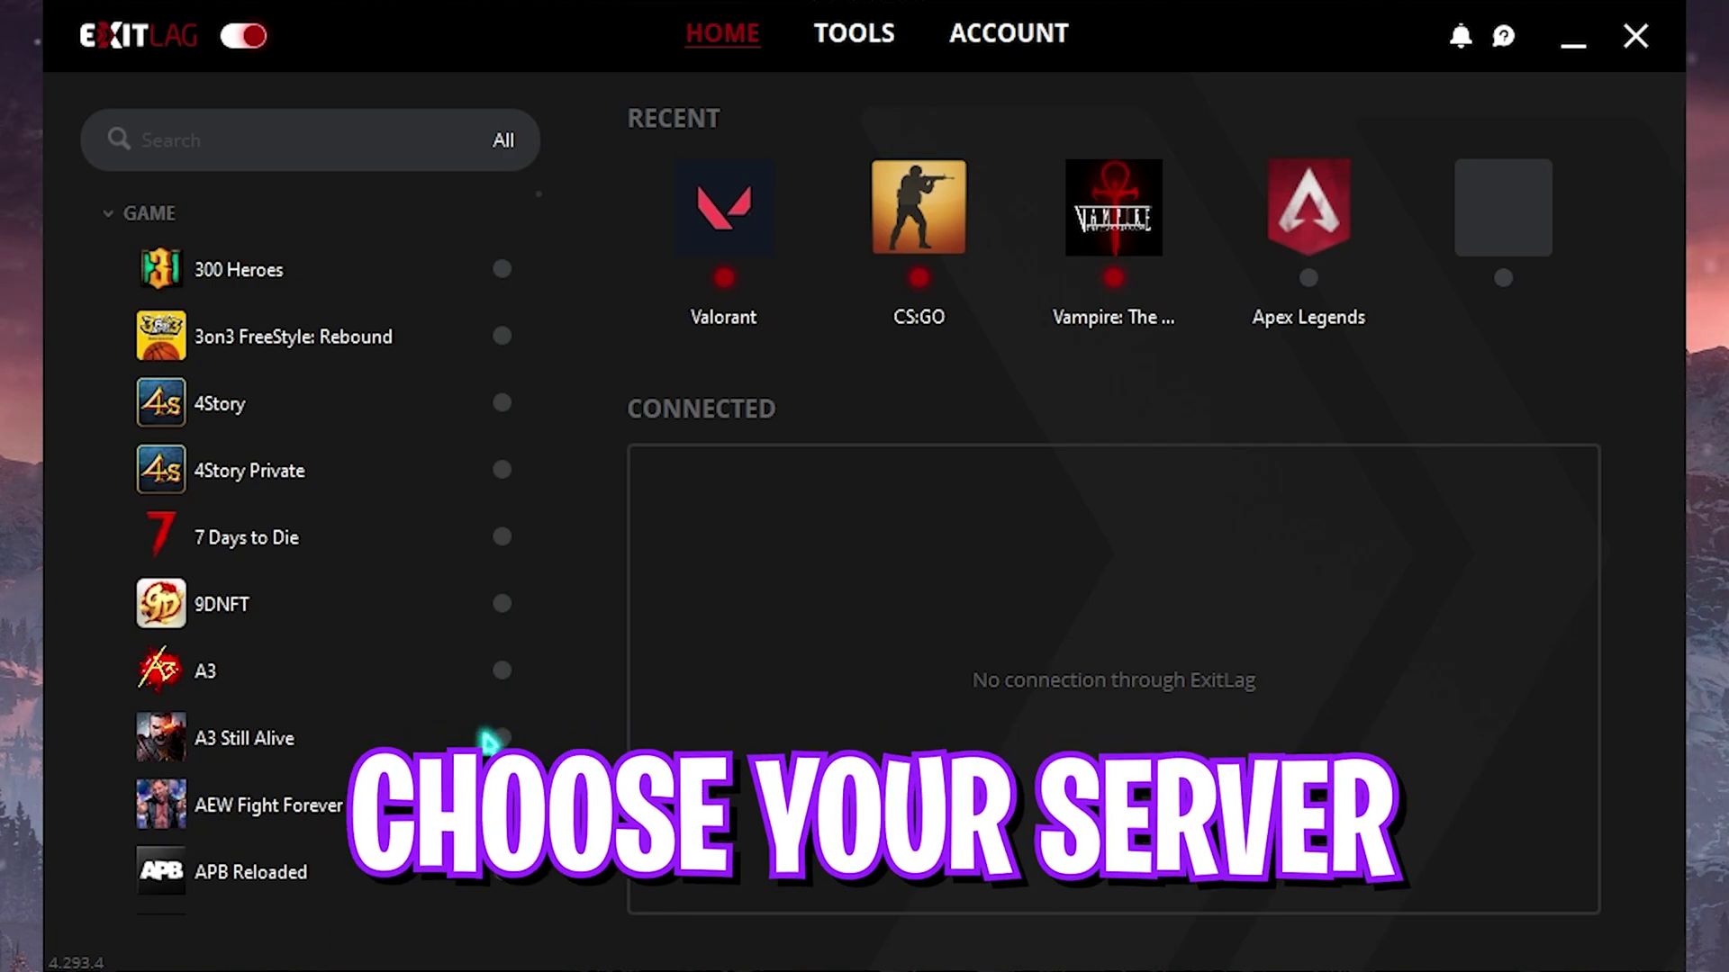
# Switch to ExitLag, search the game list for Apex and open the Apex Legends route settings.
pyautogui.click(225, 148)
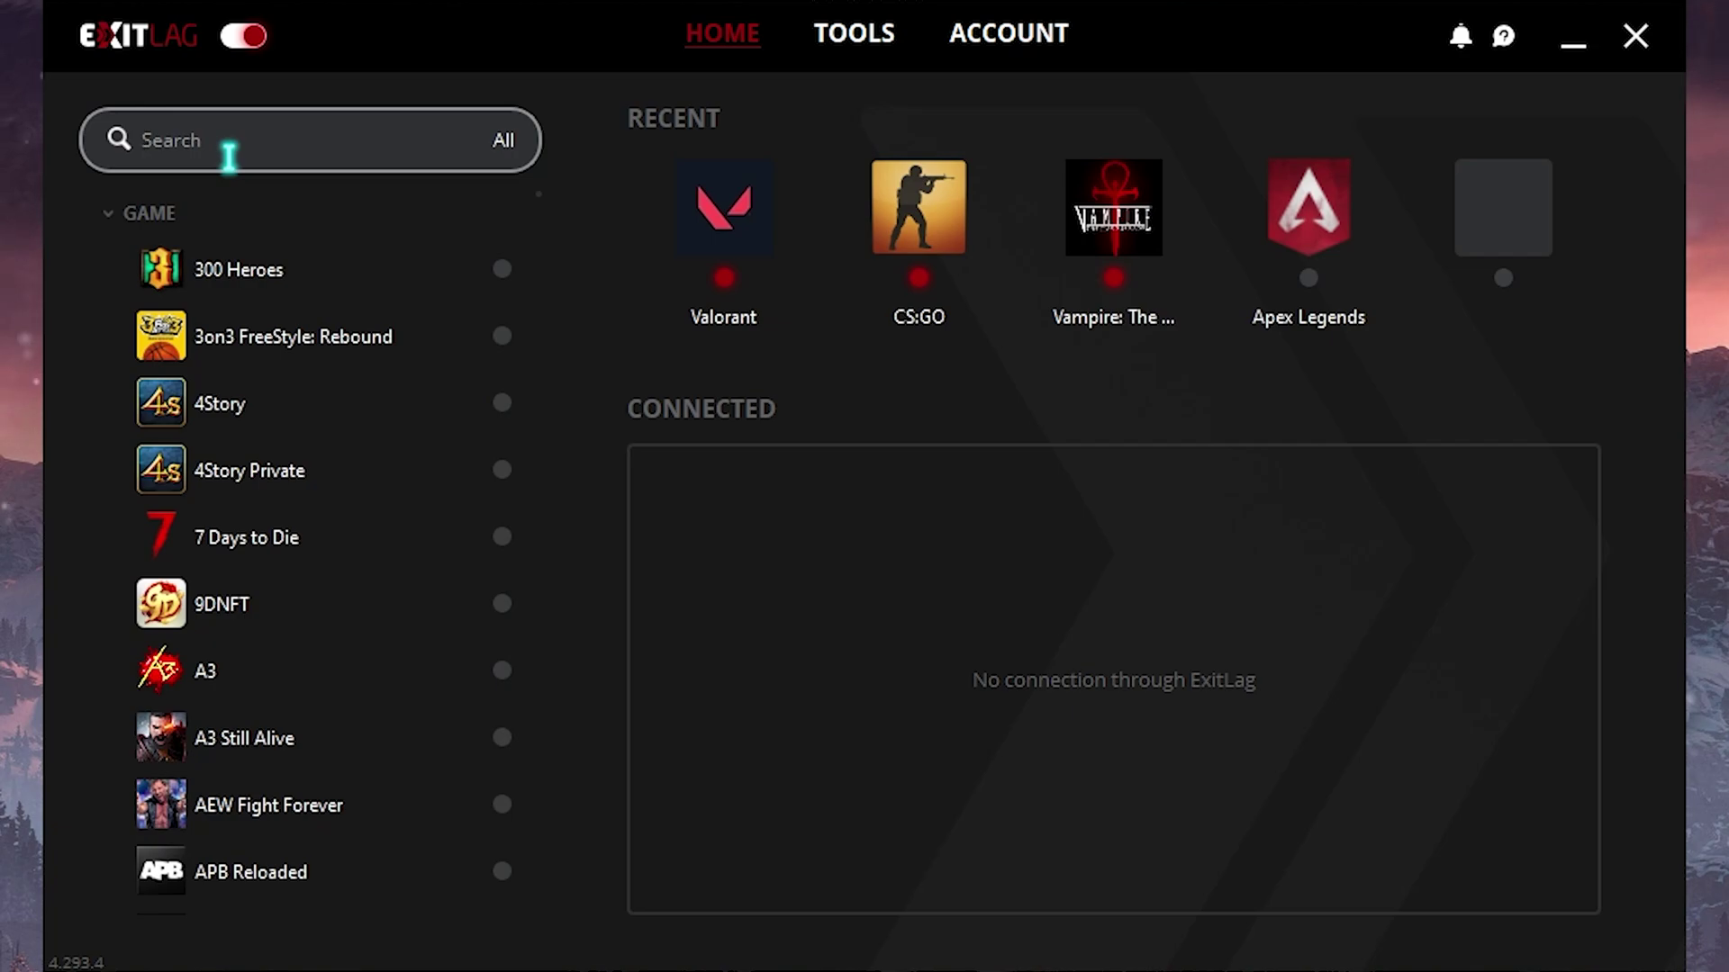
pyautogui.write('Ap')
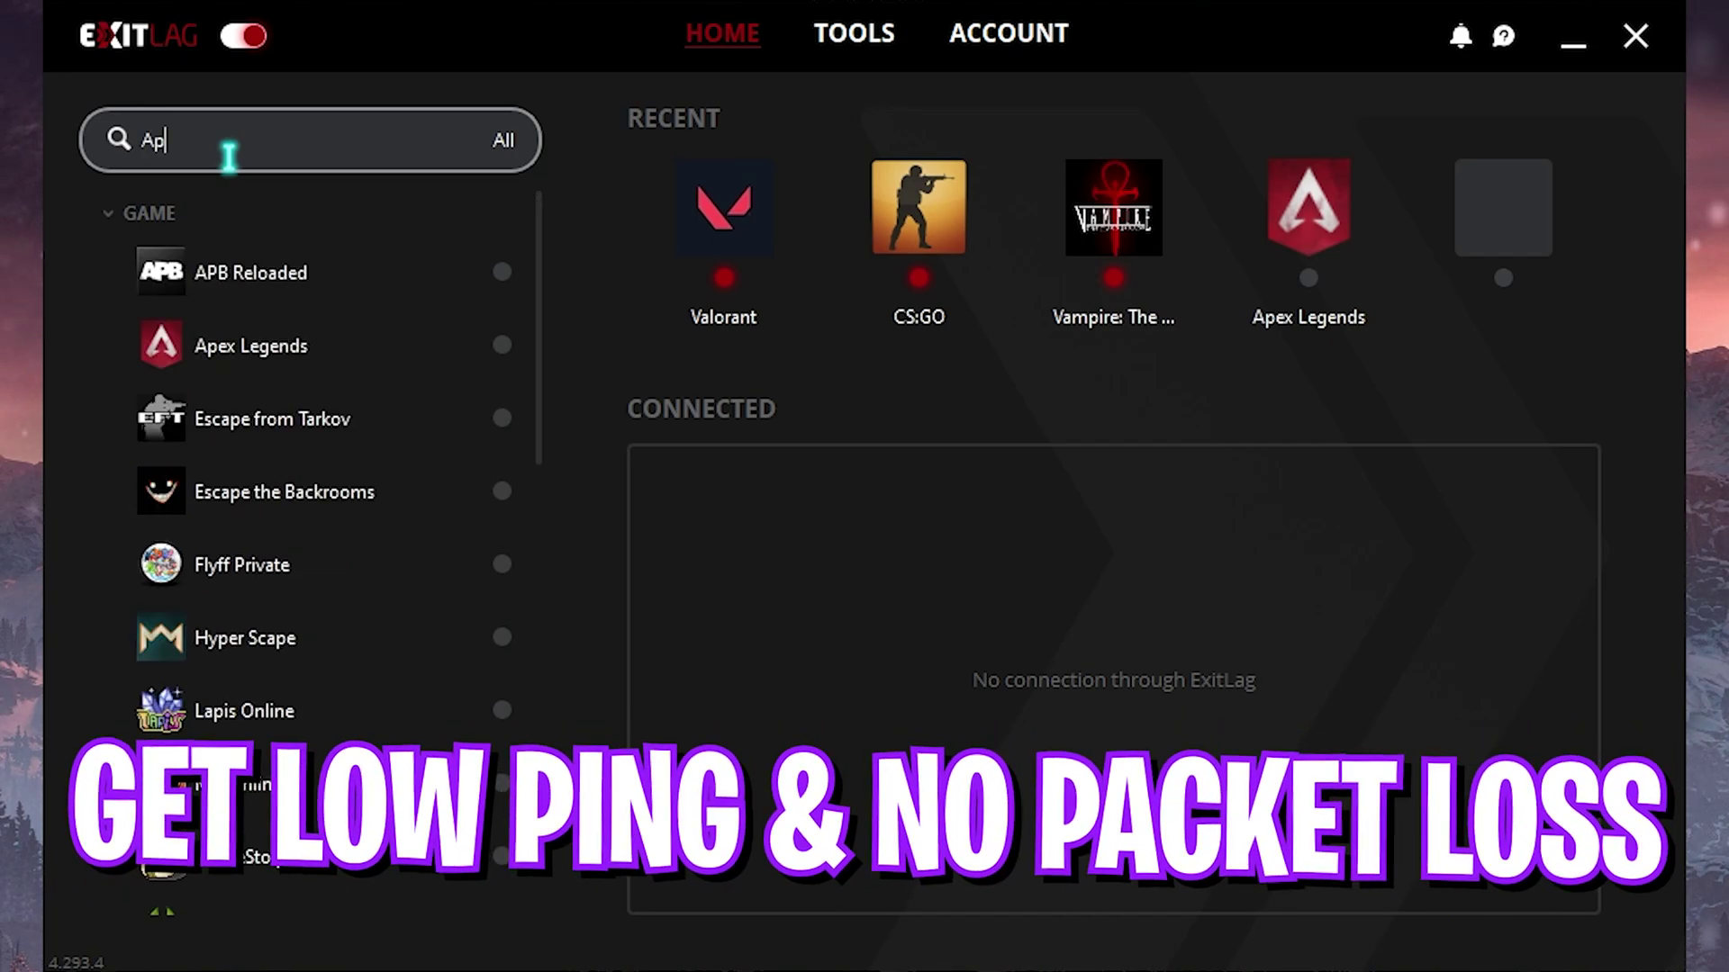
pyautogui.write('ex')
pyautogui.click(270, 277)
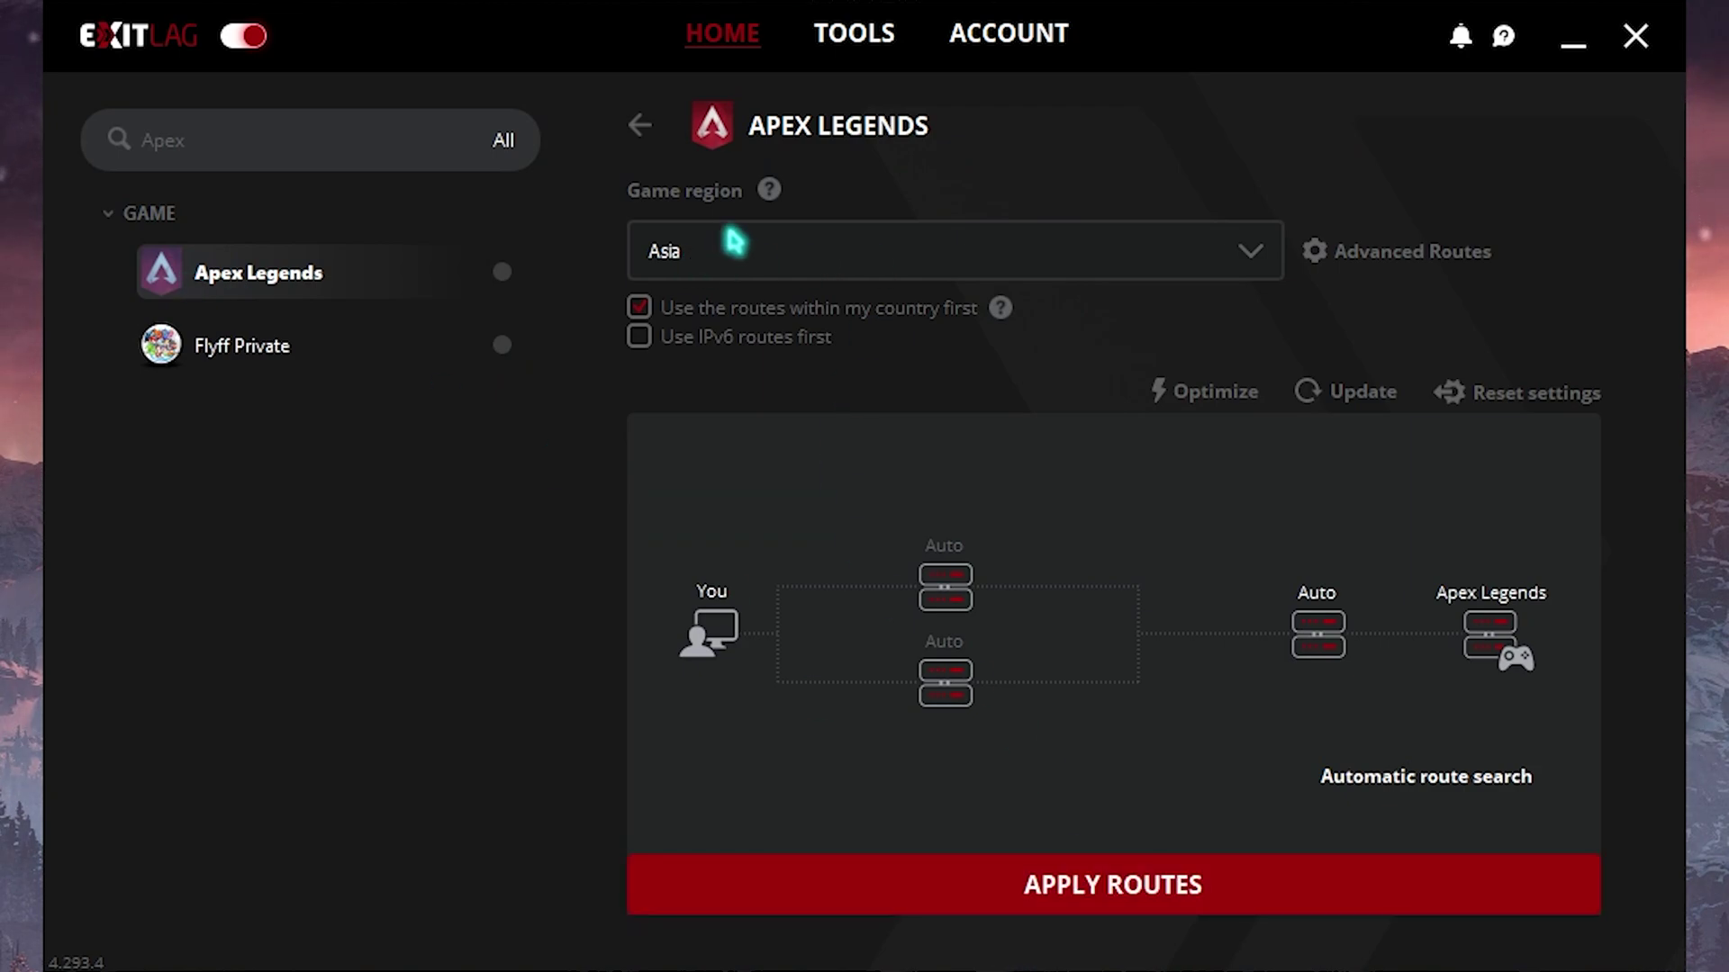
# Browse the server list and set the Apex Legends game region to BH Manama01.
pyautogui.click(734, 239)
pyautogui.scroll(-20, 744, 479)
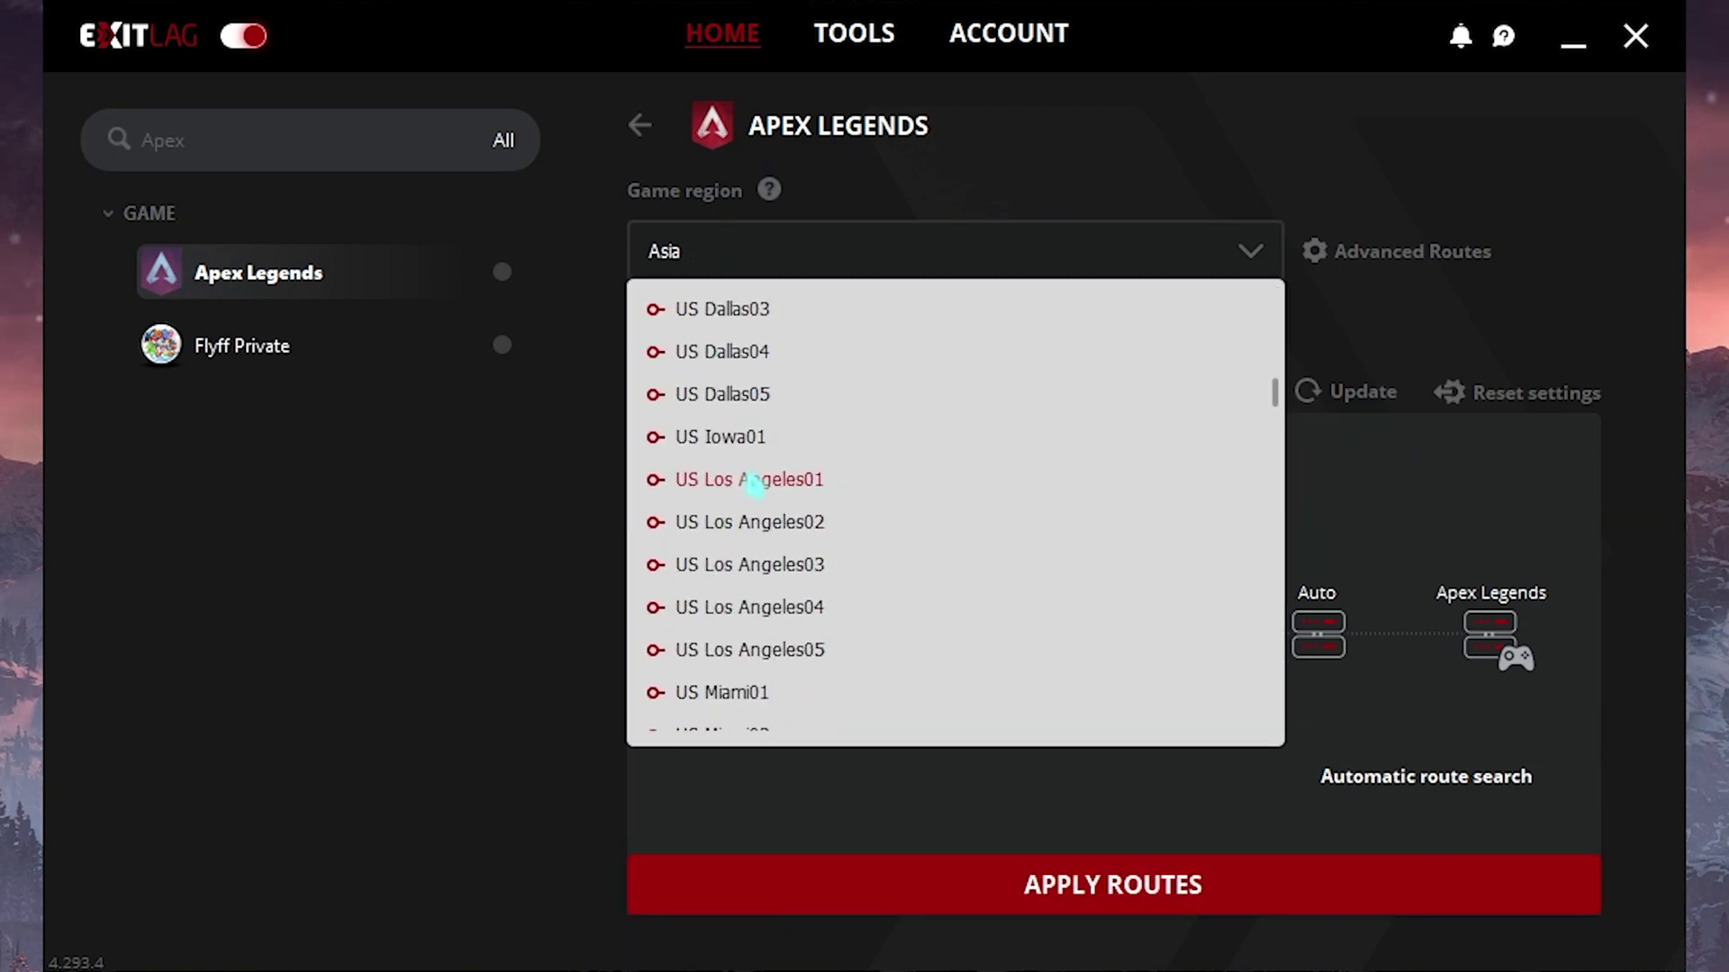
pyautogui.scroll(10, 756, 486)
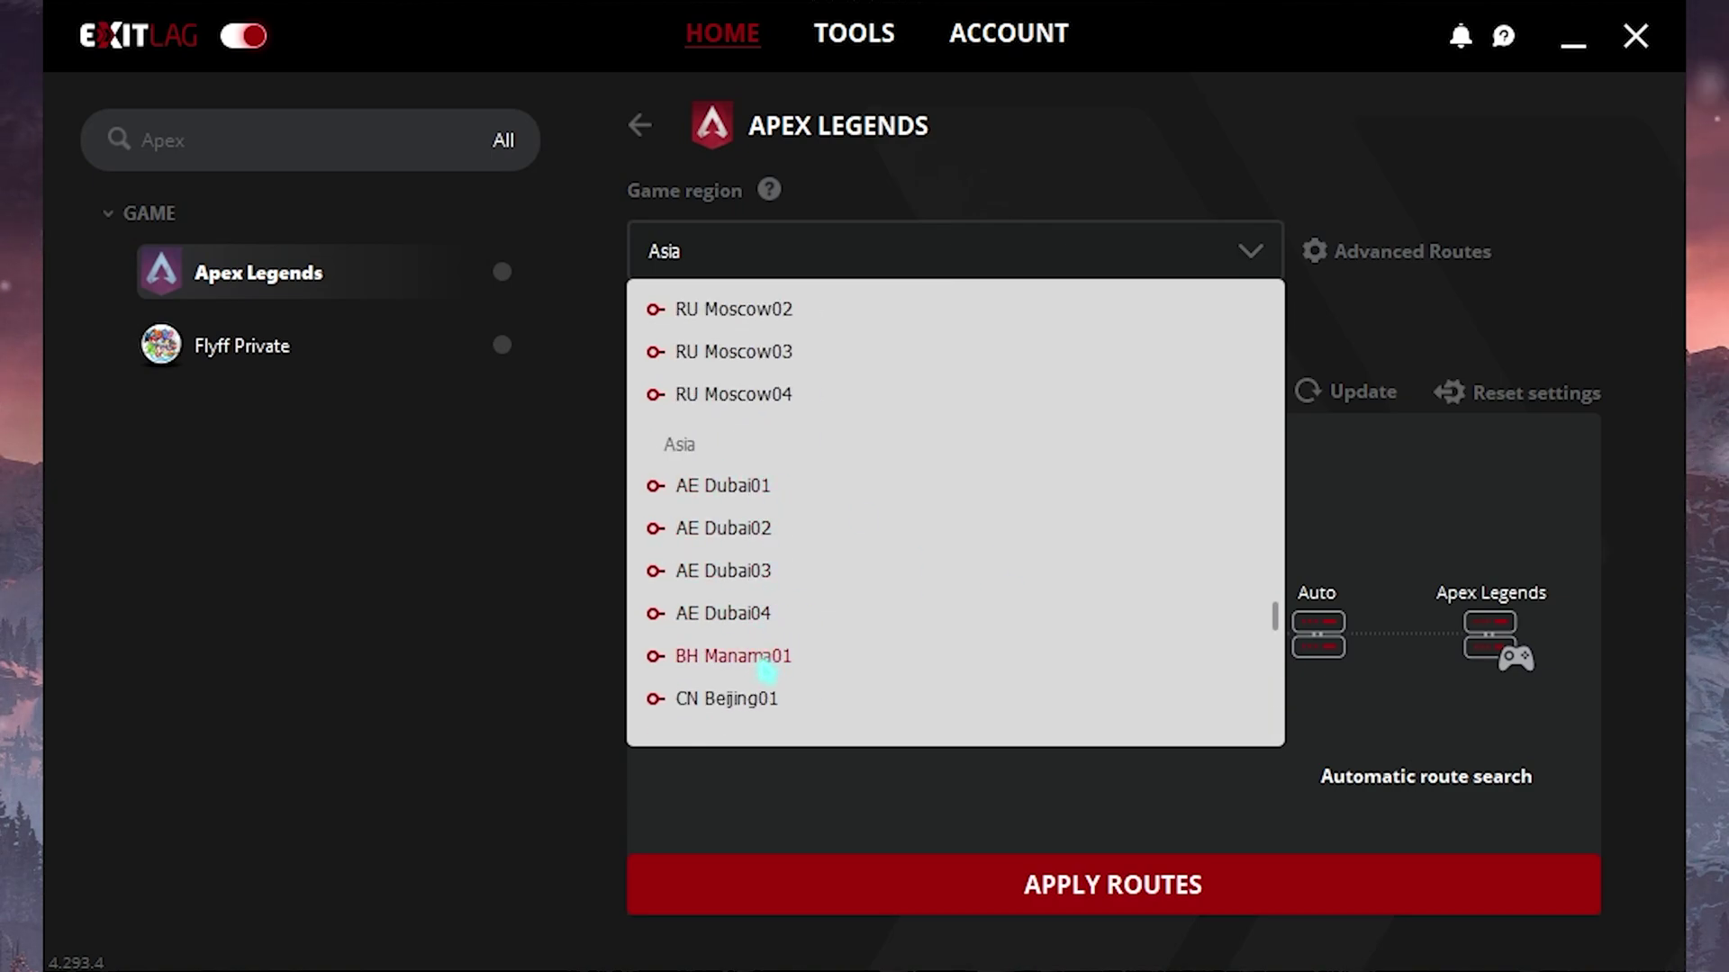
pyautogui.click(734, 656)
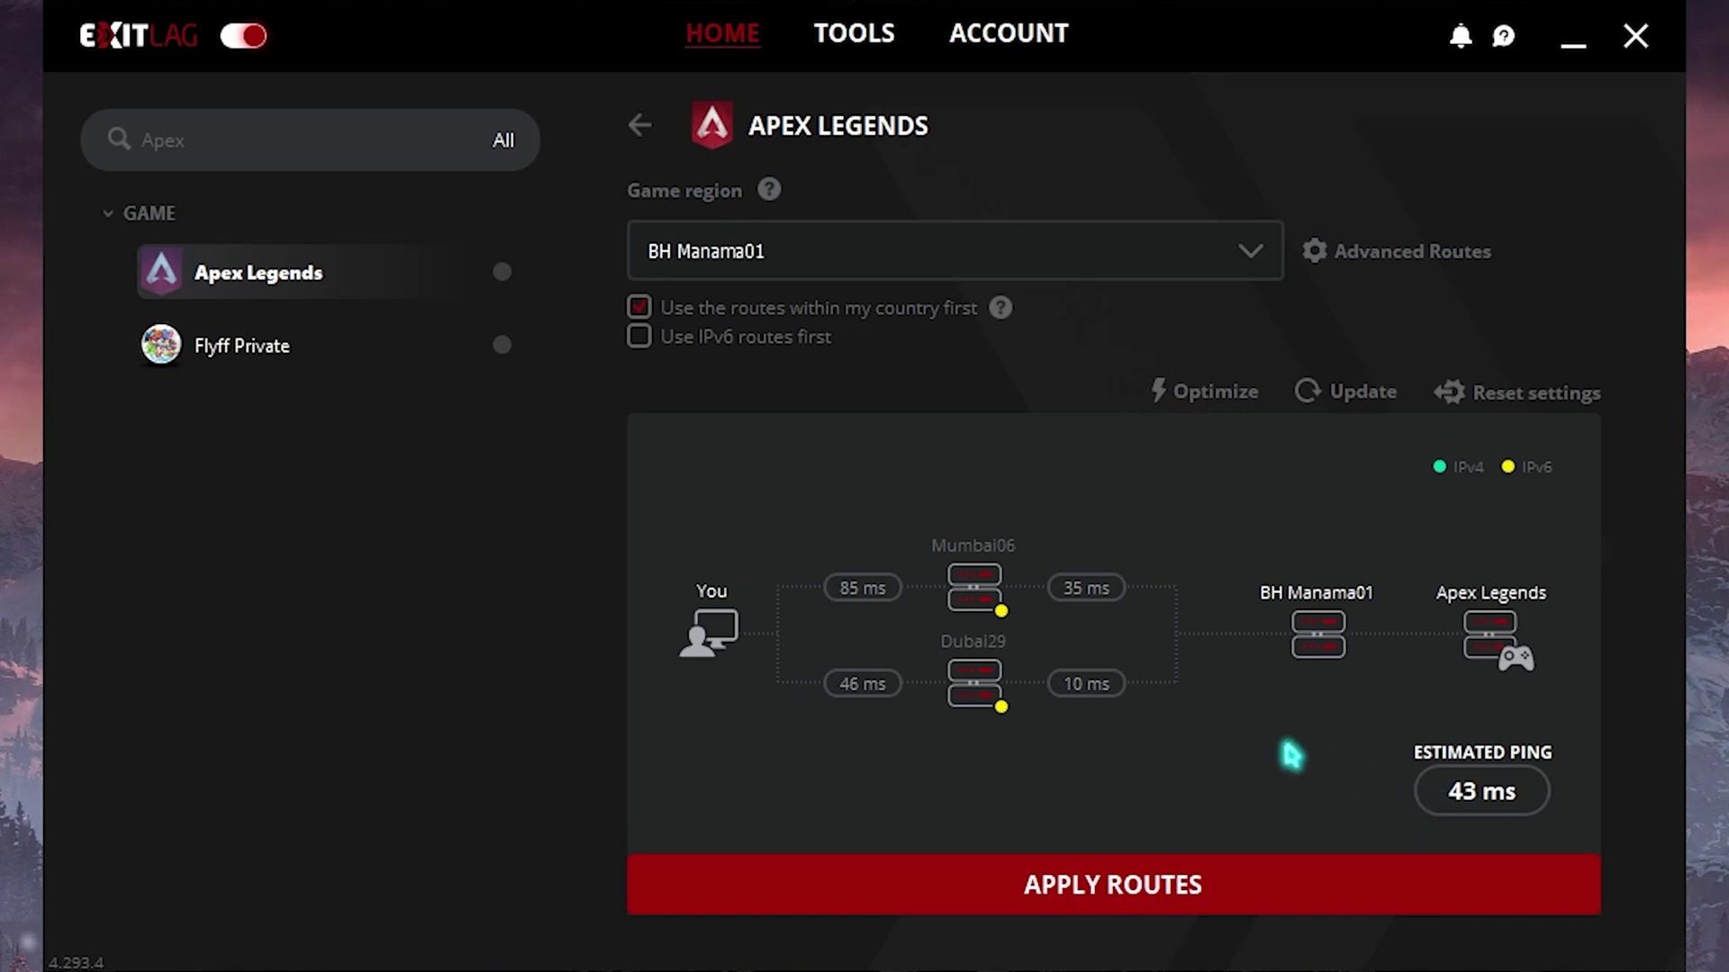
# Set the Apex Legends game region to AE Dubai01 and apply the routes.
pyautogui.click(886, 230)
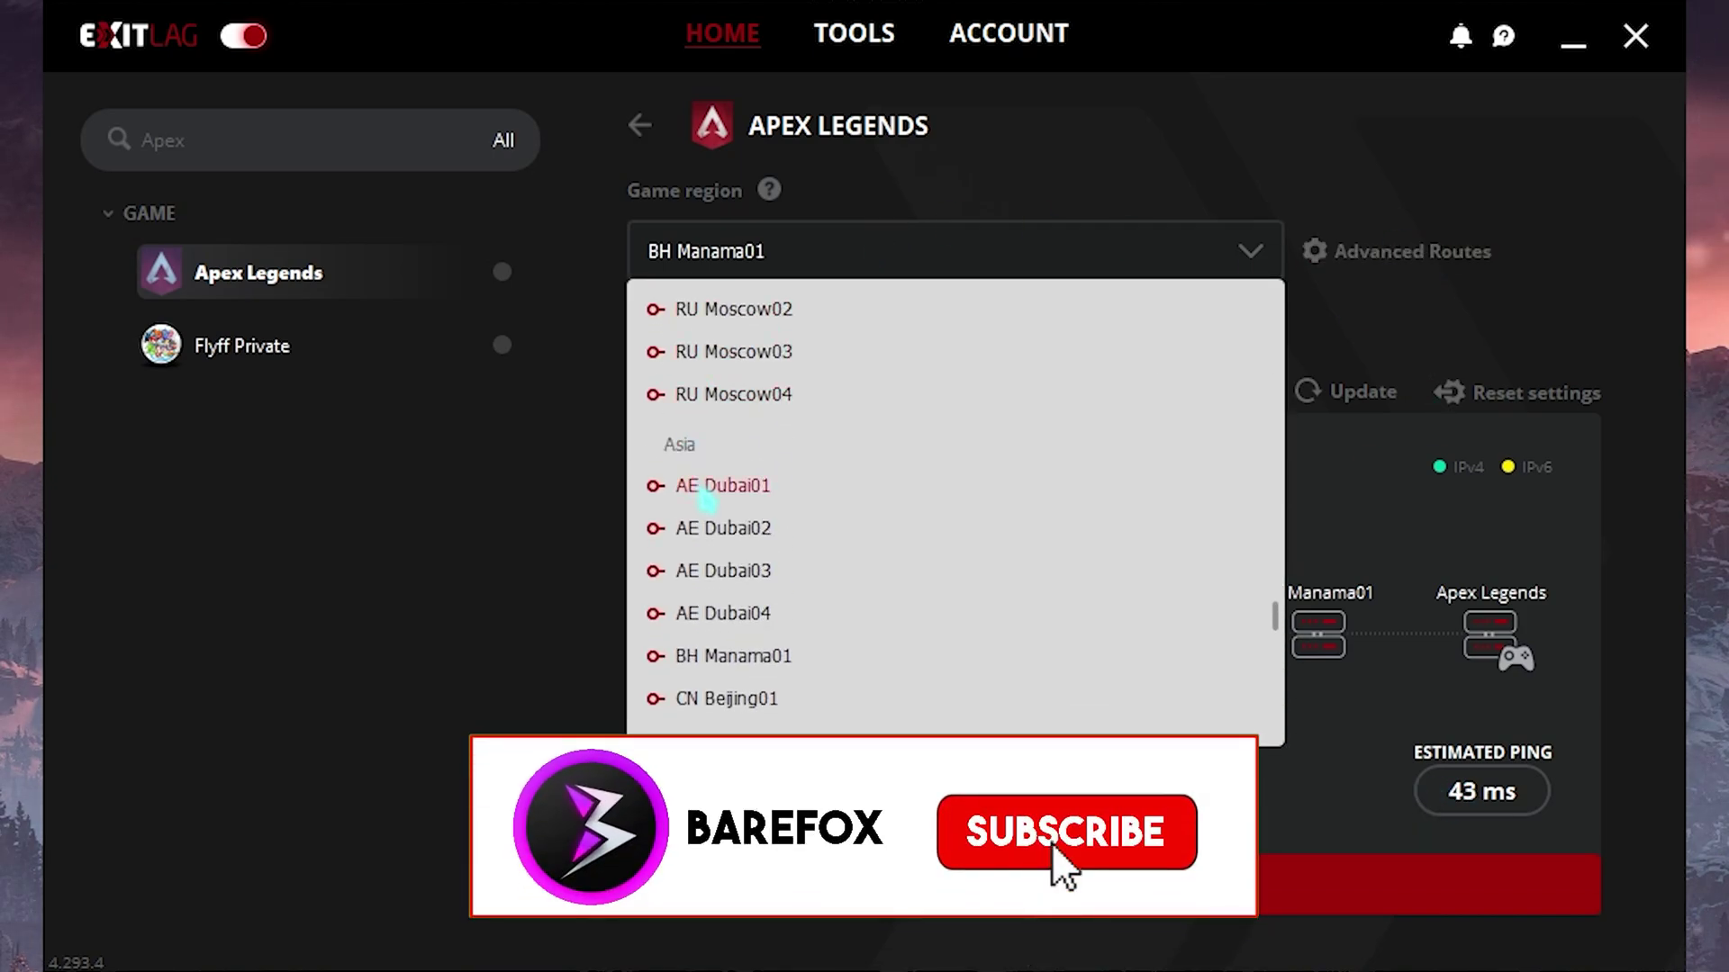
pyautogui.click(712, 486)
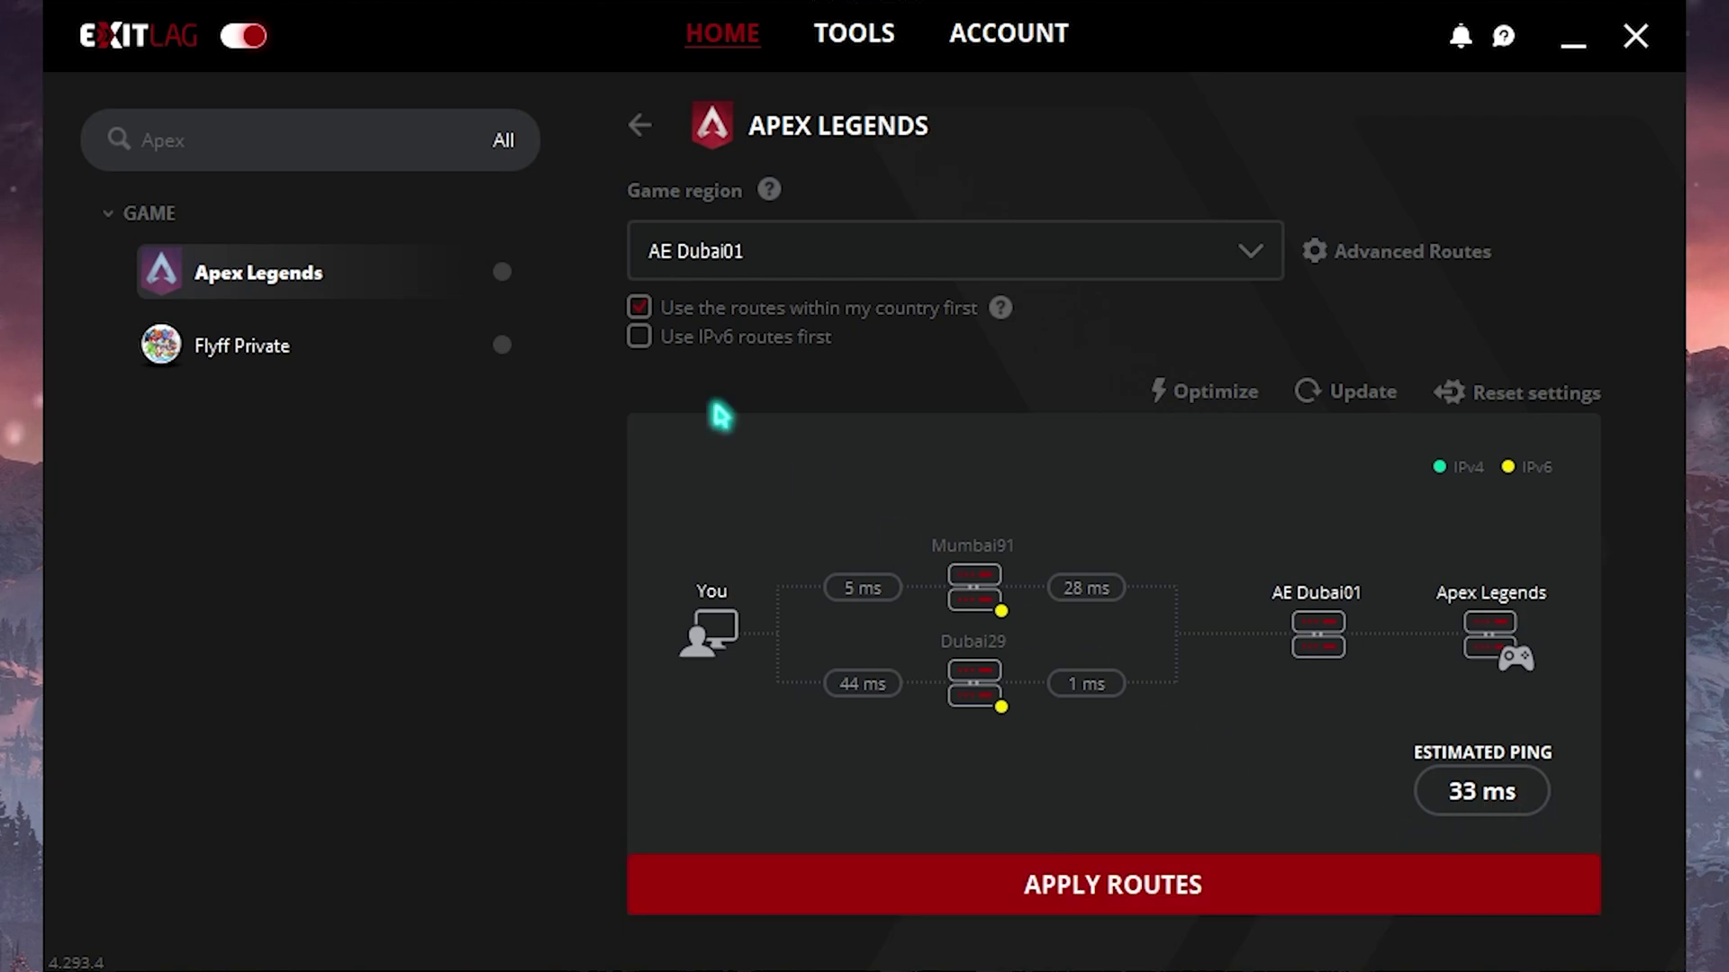
pyautogui.click(1150, 884)
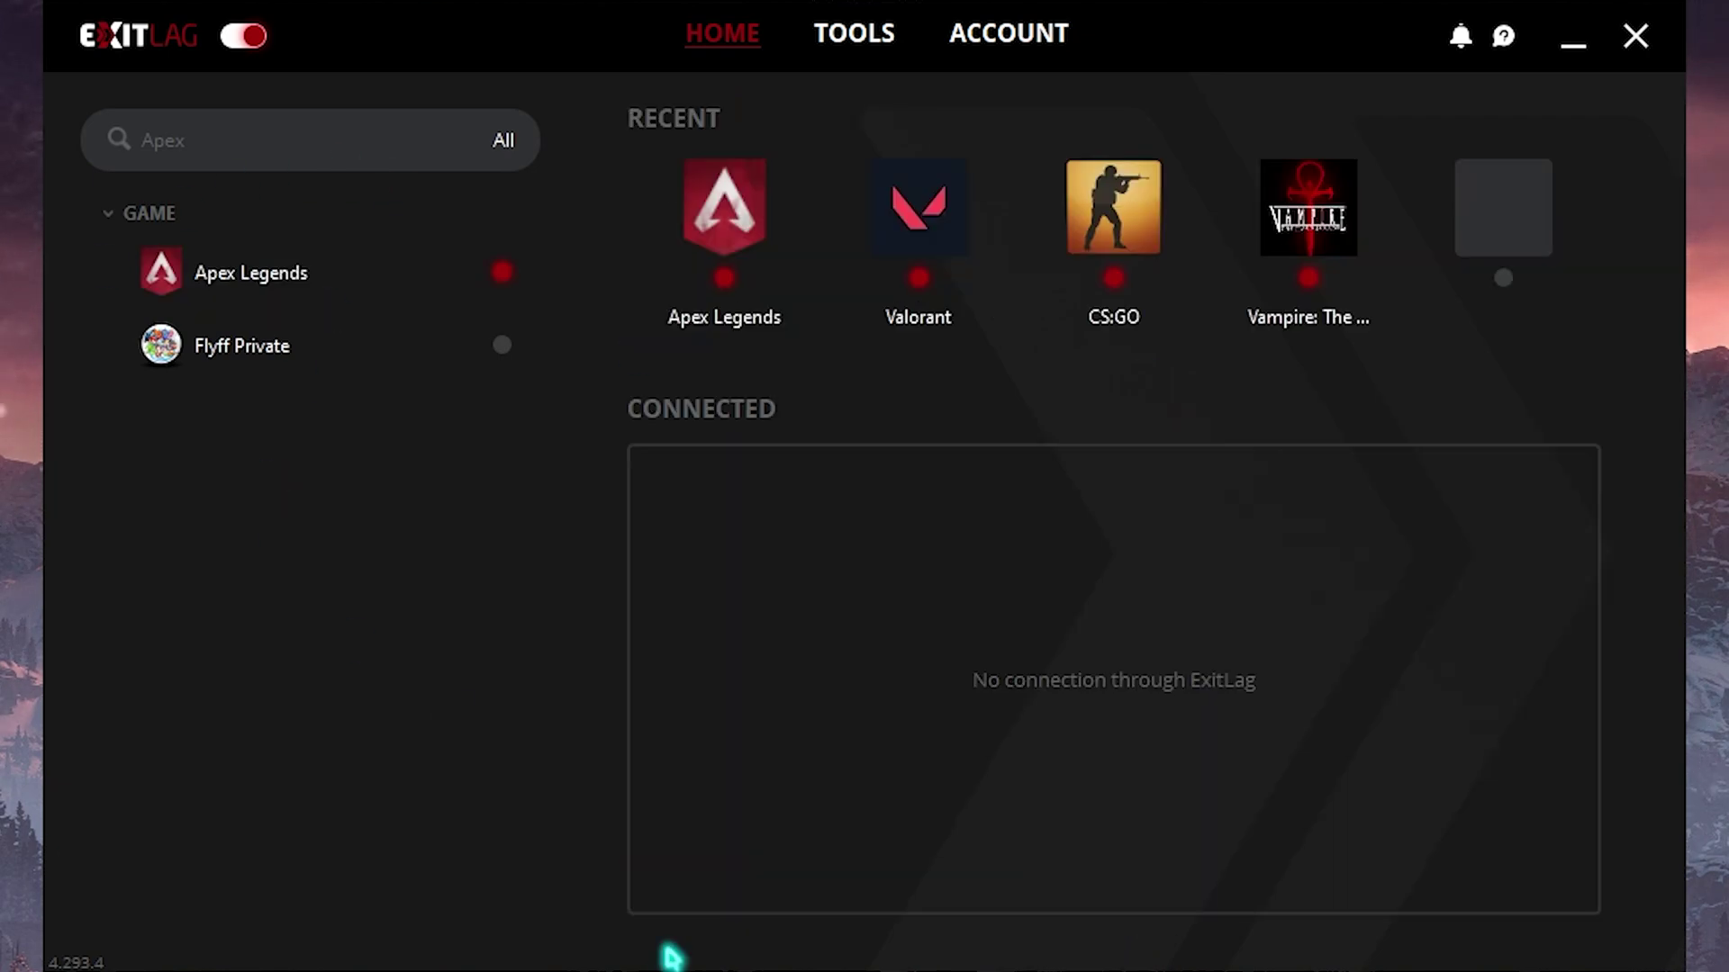
# Open the FPS Boost tools and toggle Disable Energy Efficient Ethernet and Disable Core Parking.
pyautogui.click(855, 50)
pyautogui.click(146, 169)
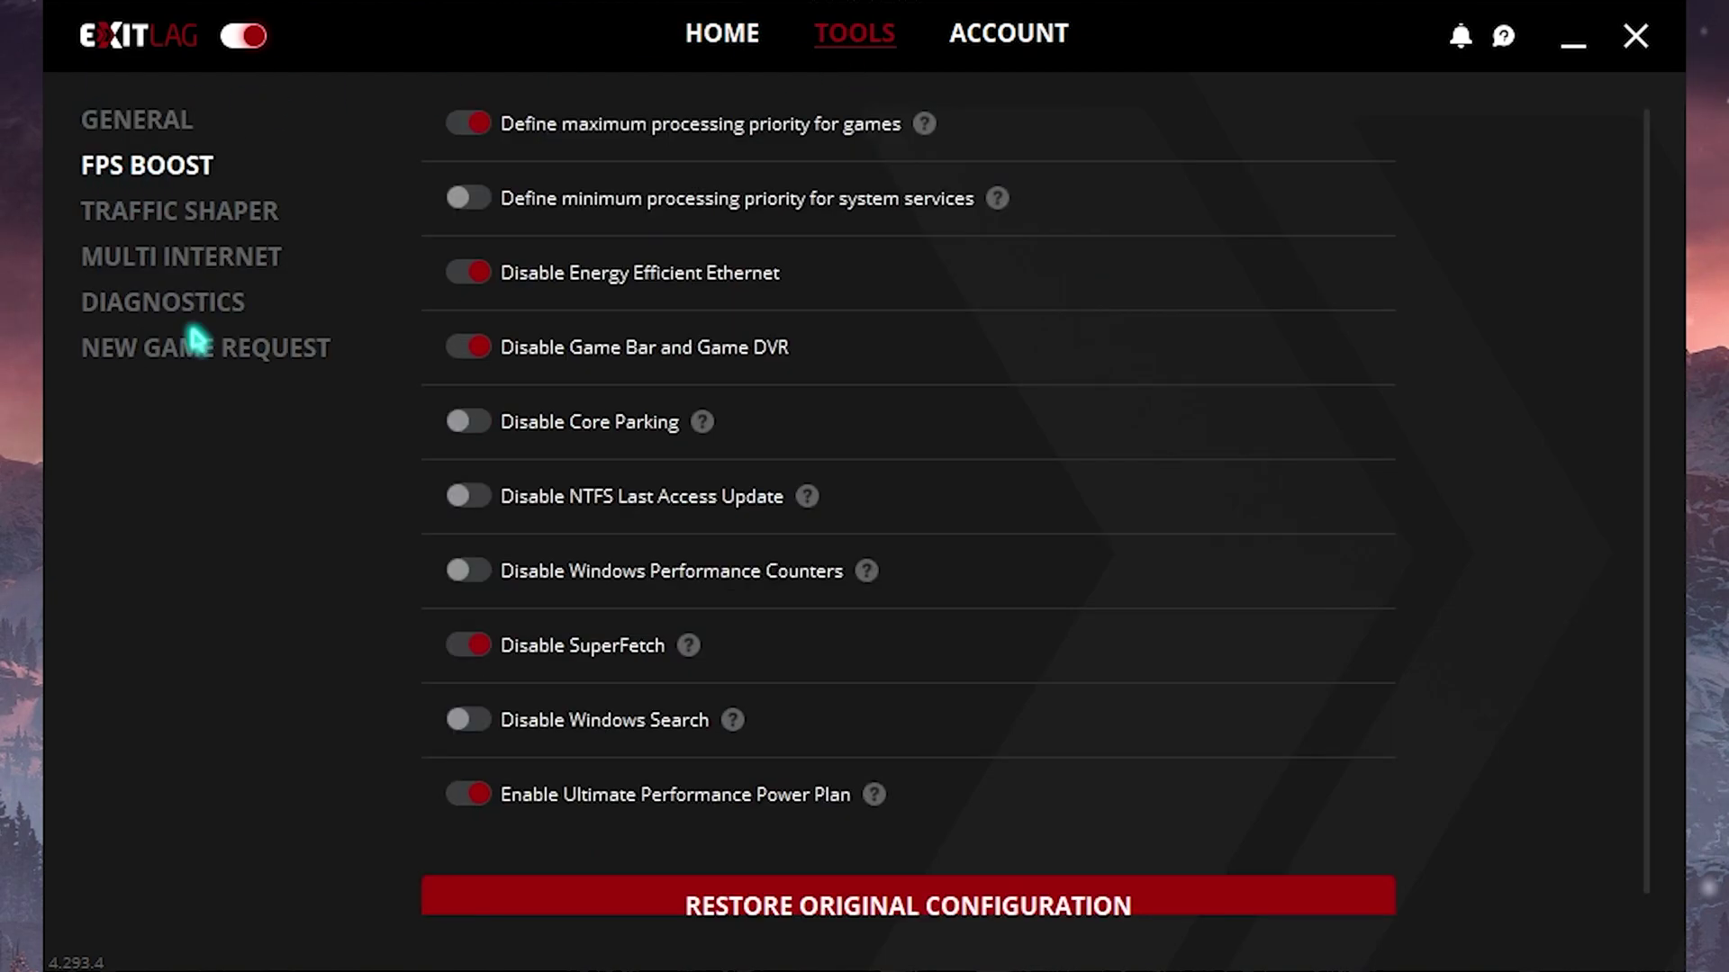
pyautogui.click(470, 272)
pyautogui.click(468, 423)
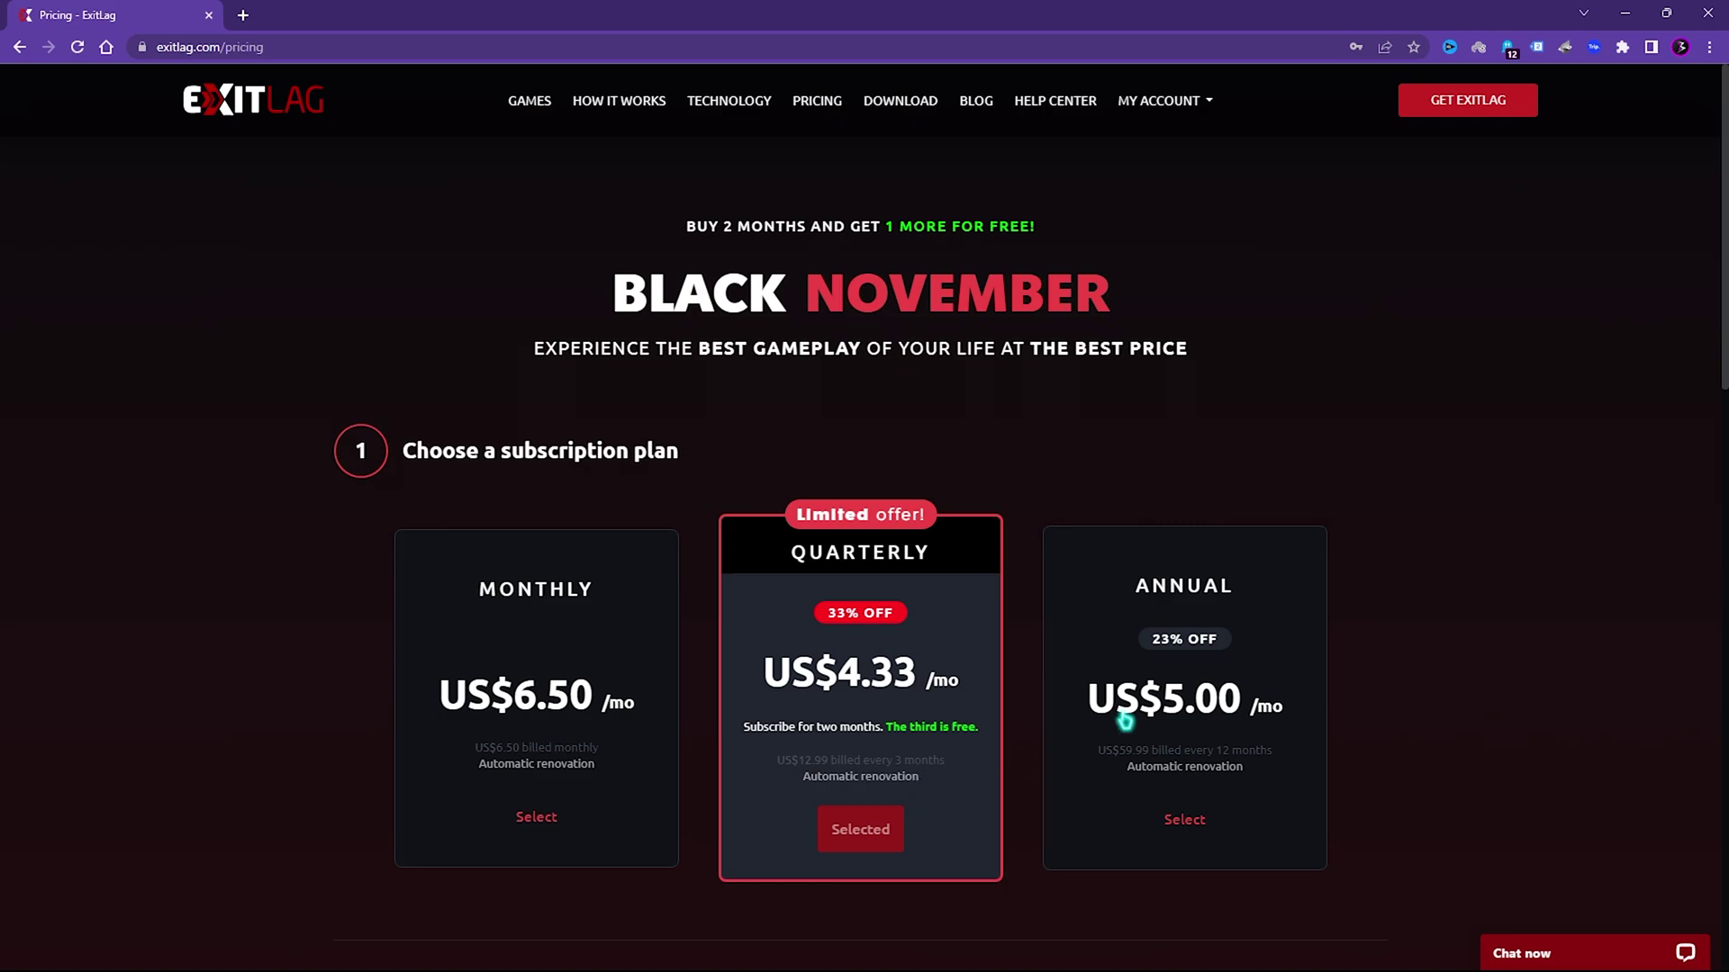
# Review the subscription plans on the ExitLag pricing page in the browser and minimize the browser window.
pyautogui.scroll(-1, 522, 549)
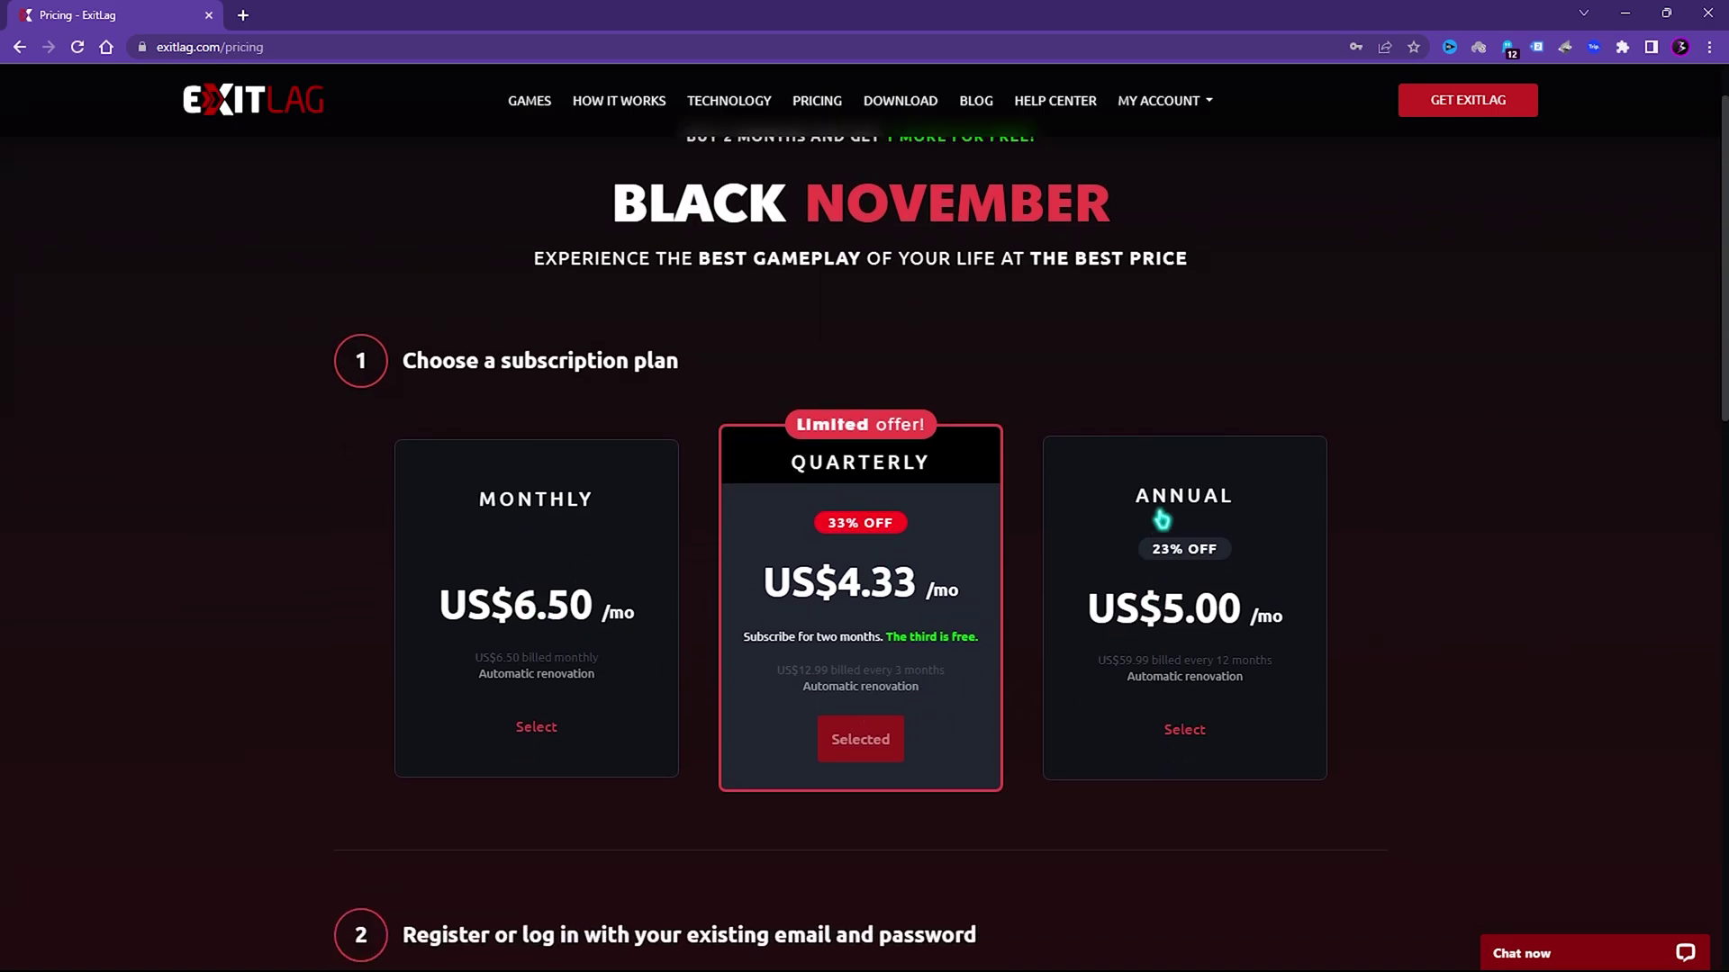
pyautogui.scroll(1, 1161, 520)
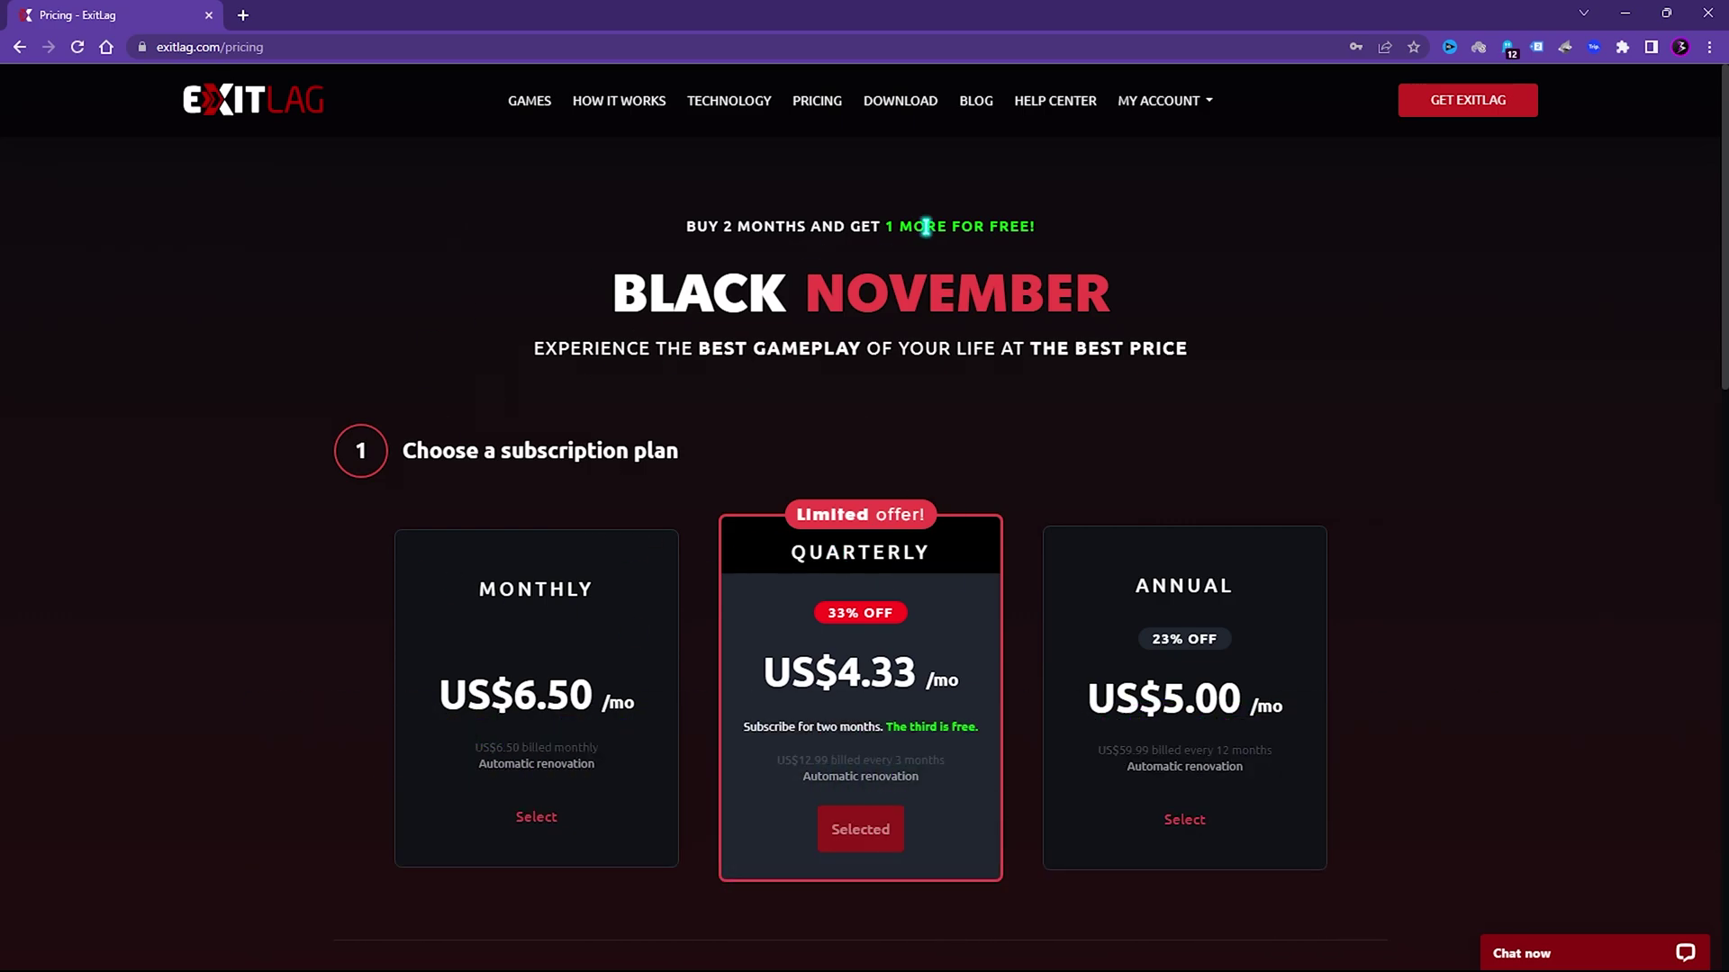
pyautogui.click(1634, 9)
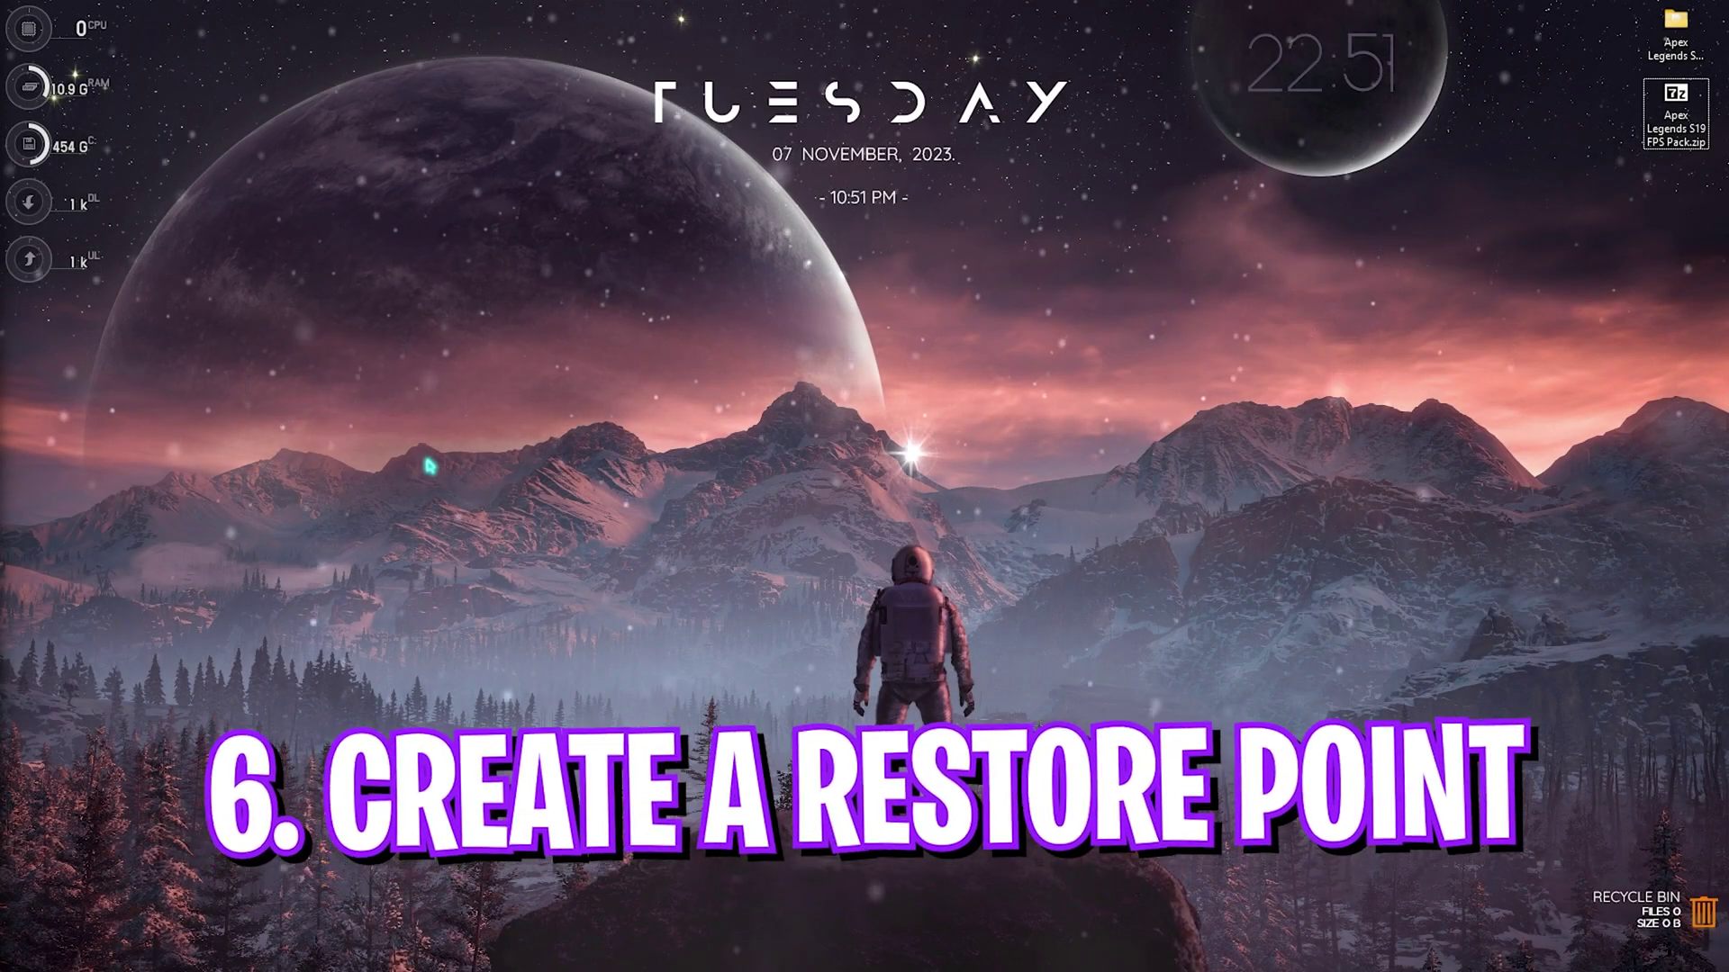
# Open the Windows "Create a restore point" settings and create a restore point named Apex with Local Disk (C:) selected.
pyautogui.press('super')
pyautogui.write('create a restore point')
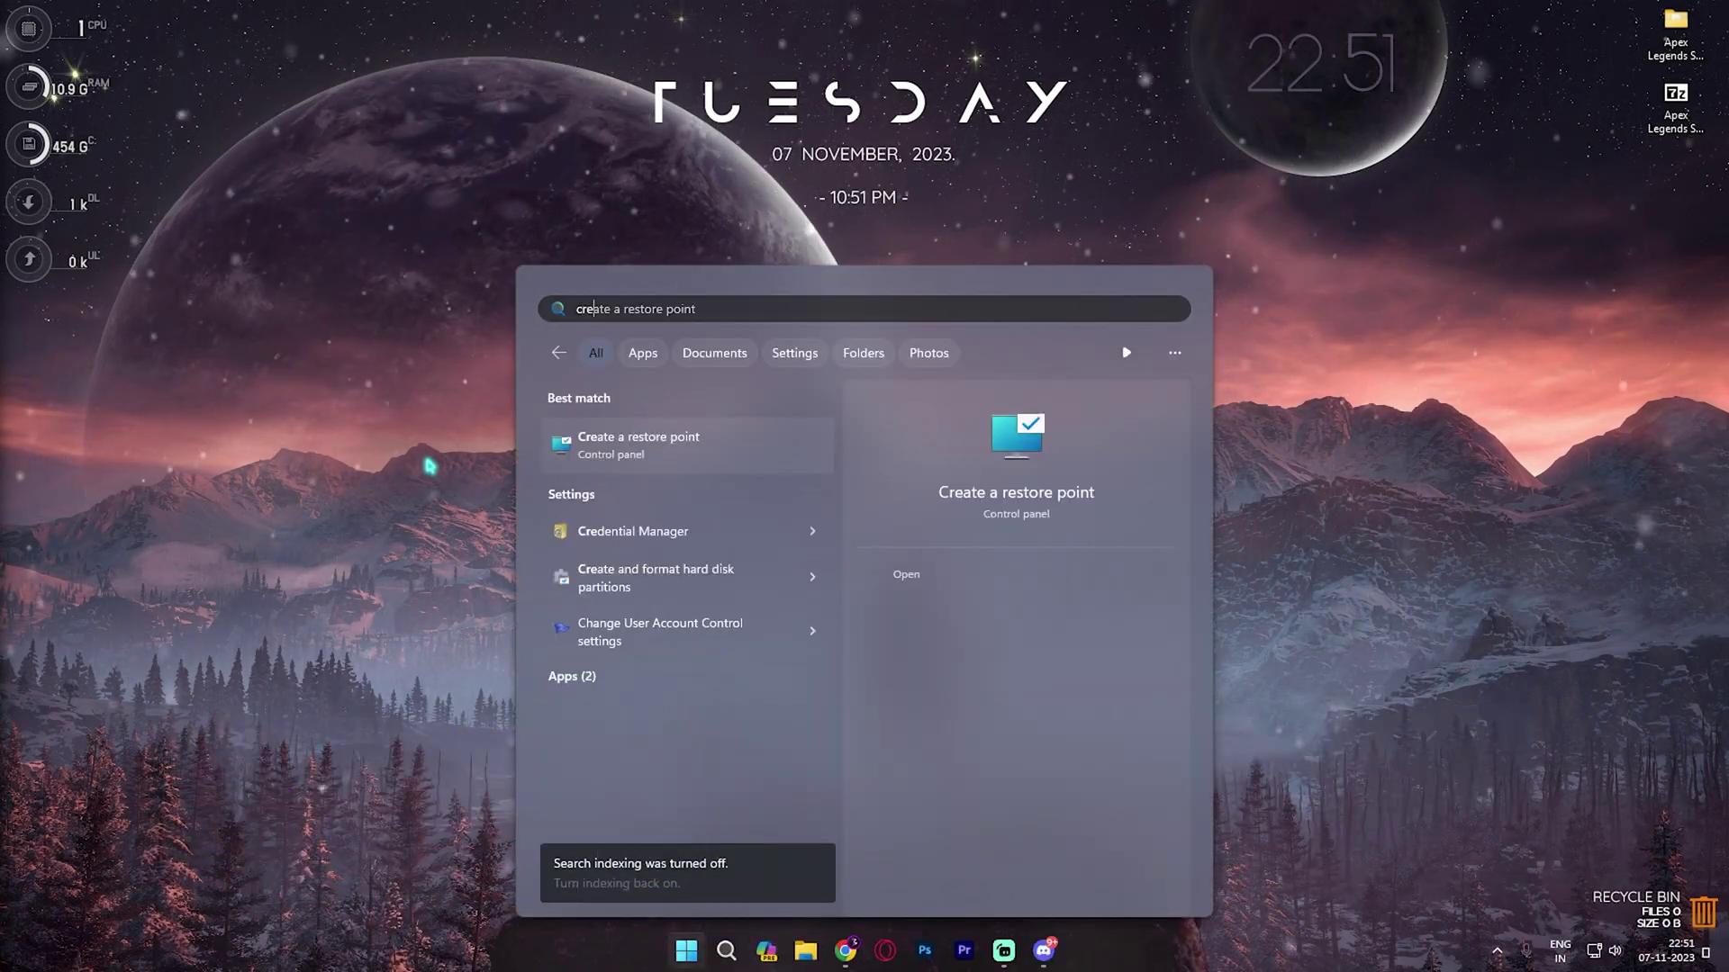
pyautogui.press('Return')
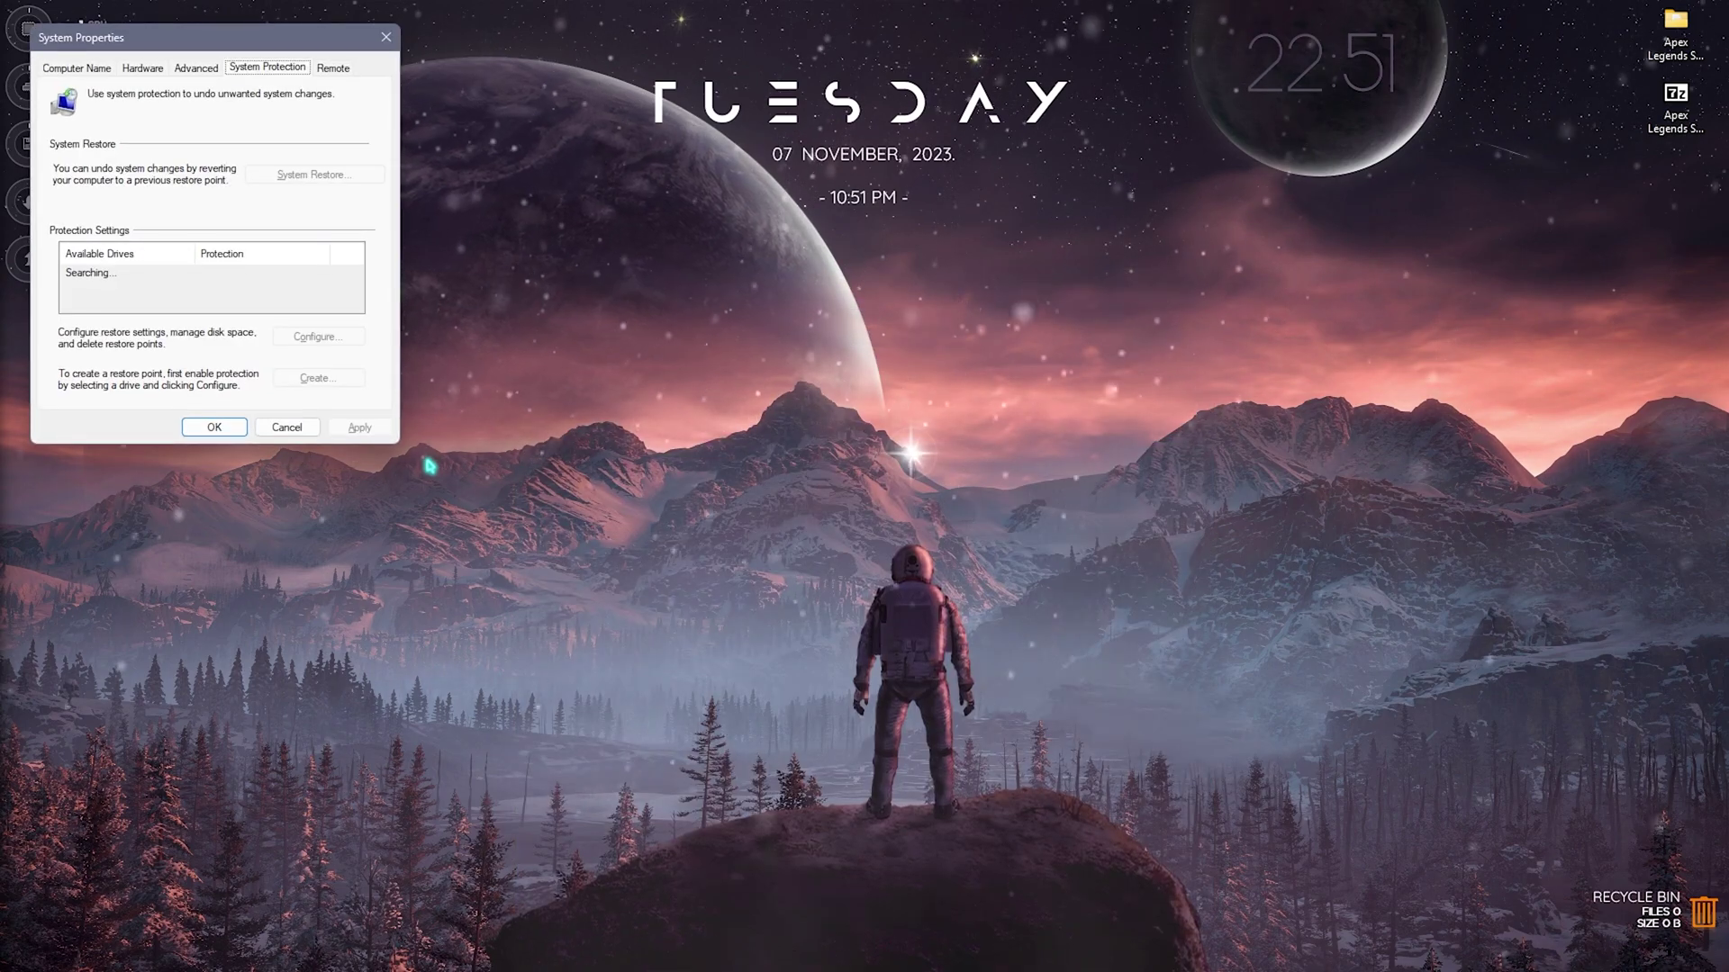
pyautogui.click(143, 284)
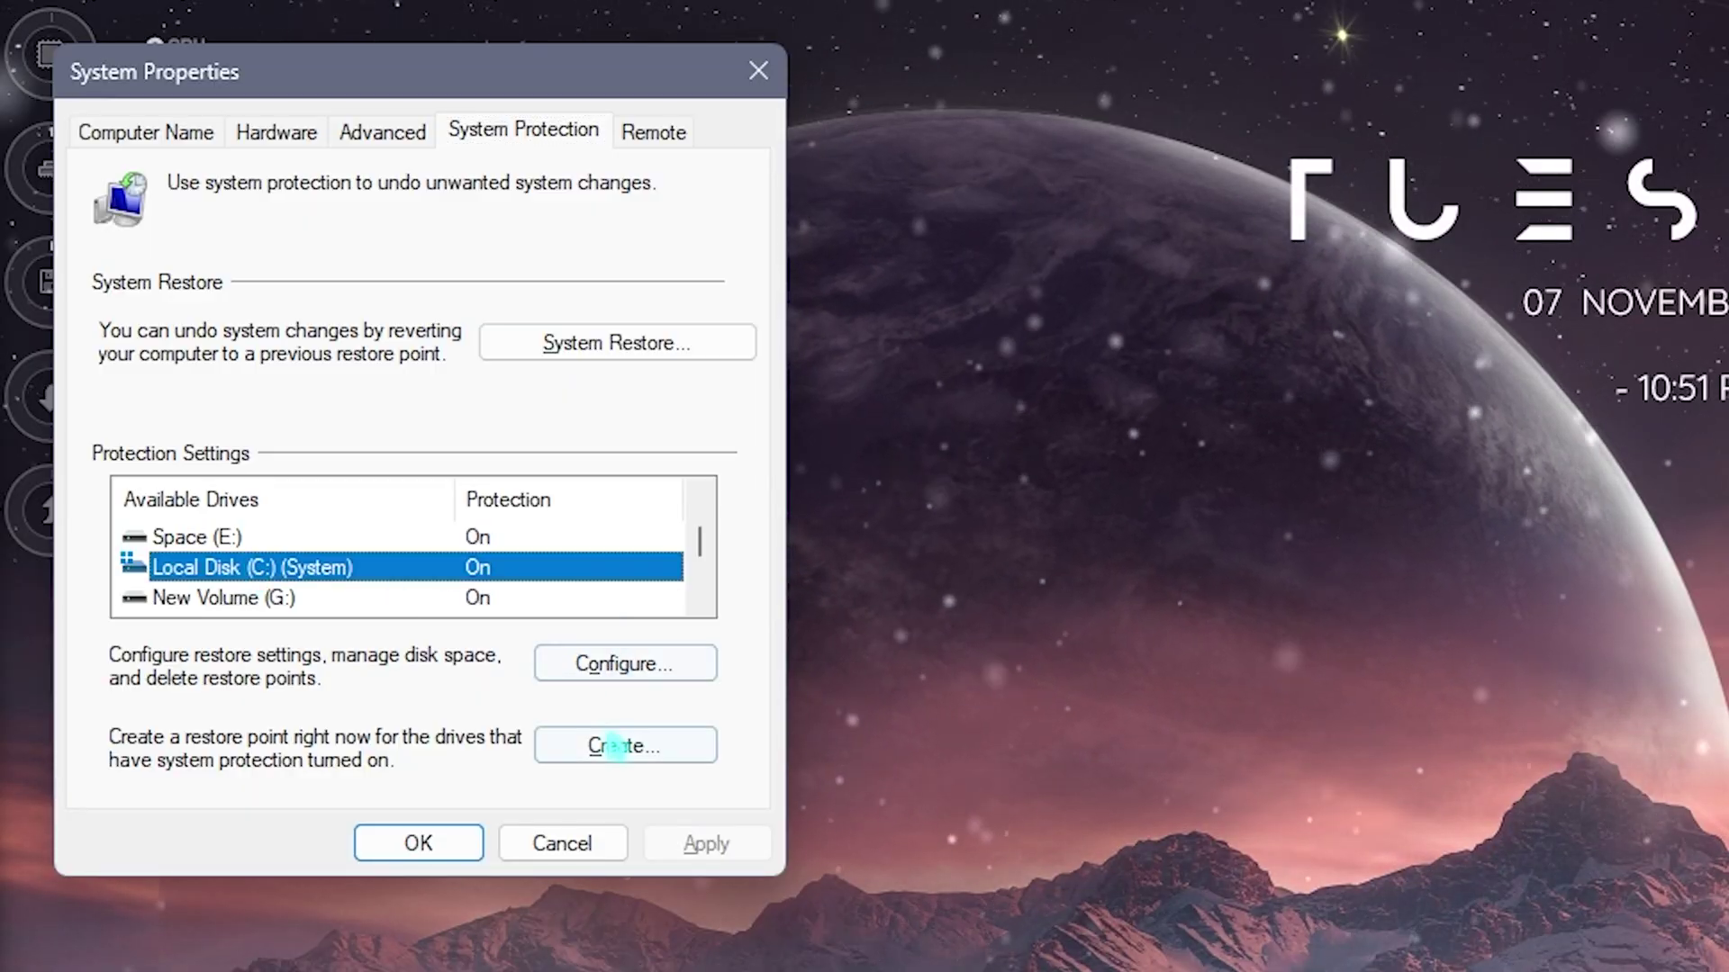
pyautogui.click(616, 747)
pyautogui.write('Apex')
pyautogui.press('Return')
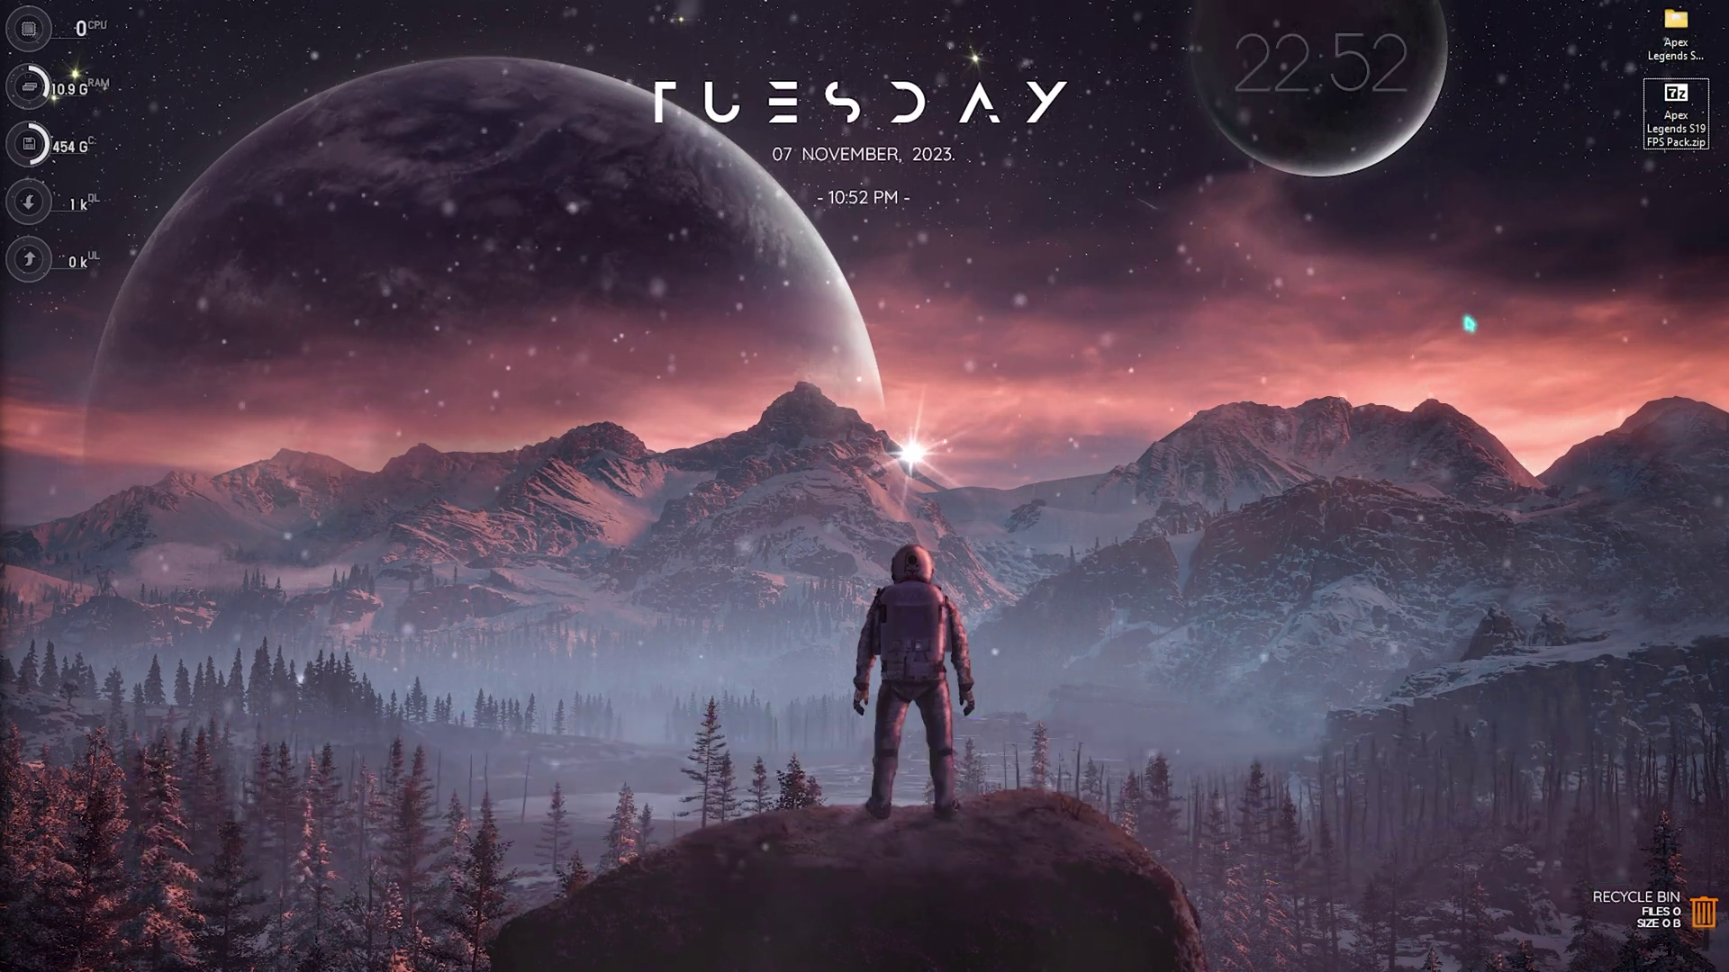
# Open the Apex Legends S19 FPS Pack folder on the desktop and look over its contents.
pyautogui.click(1680, 41)
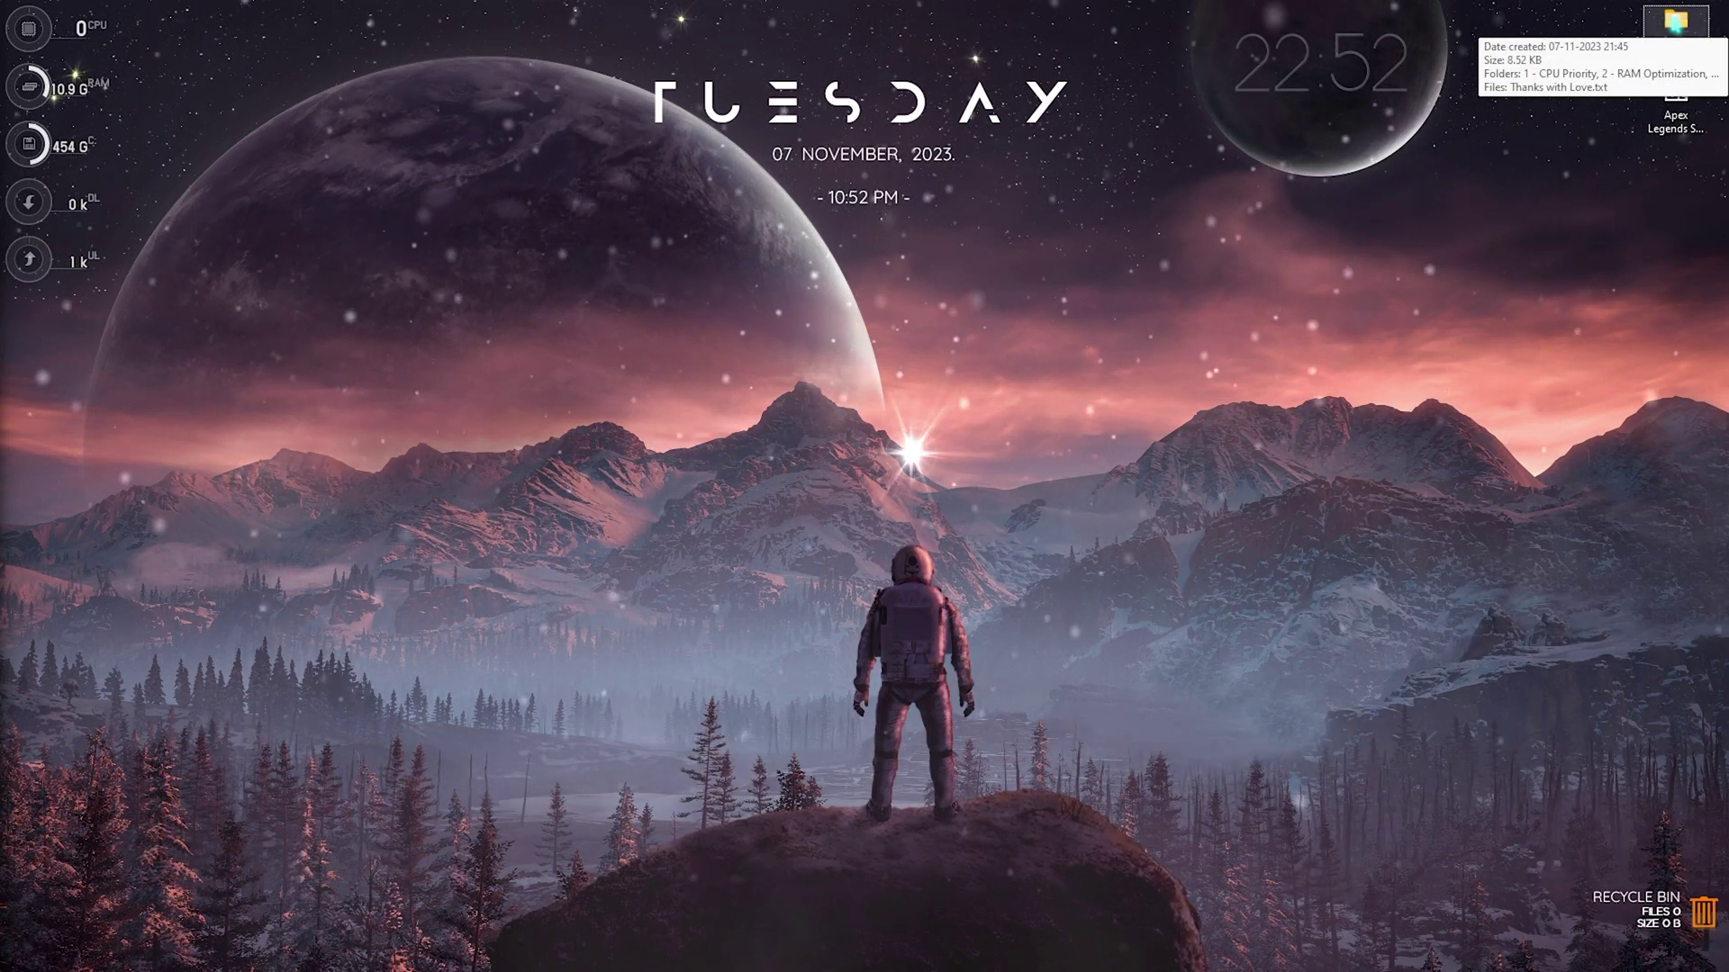
pyautogui.doubleClick(1676, 21)
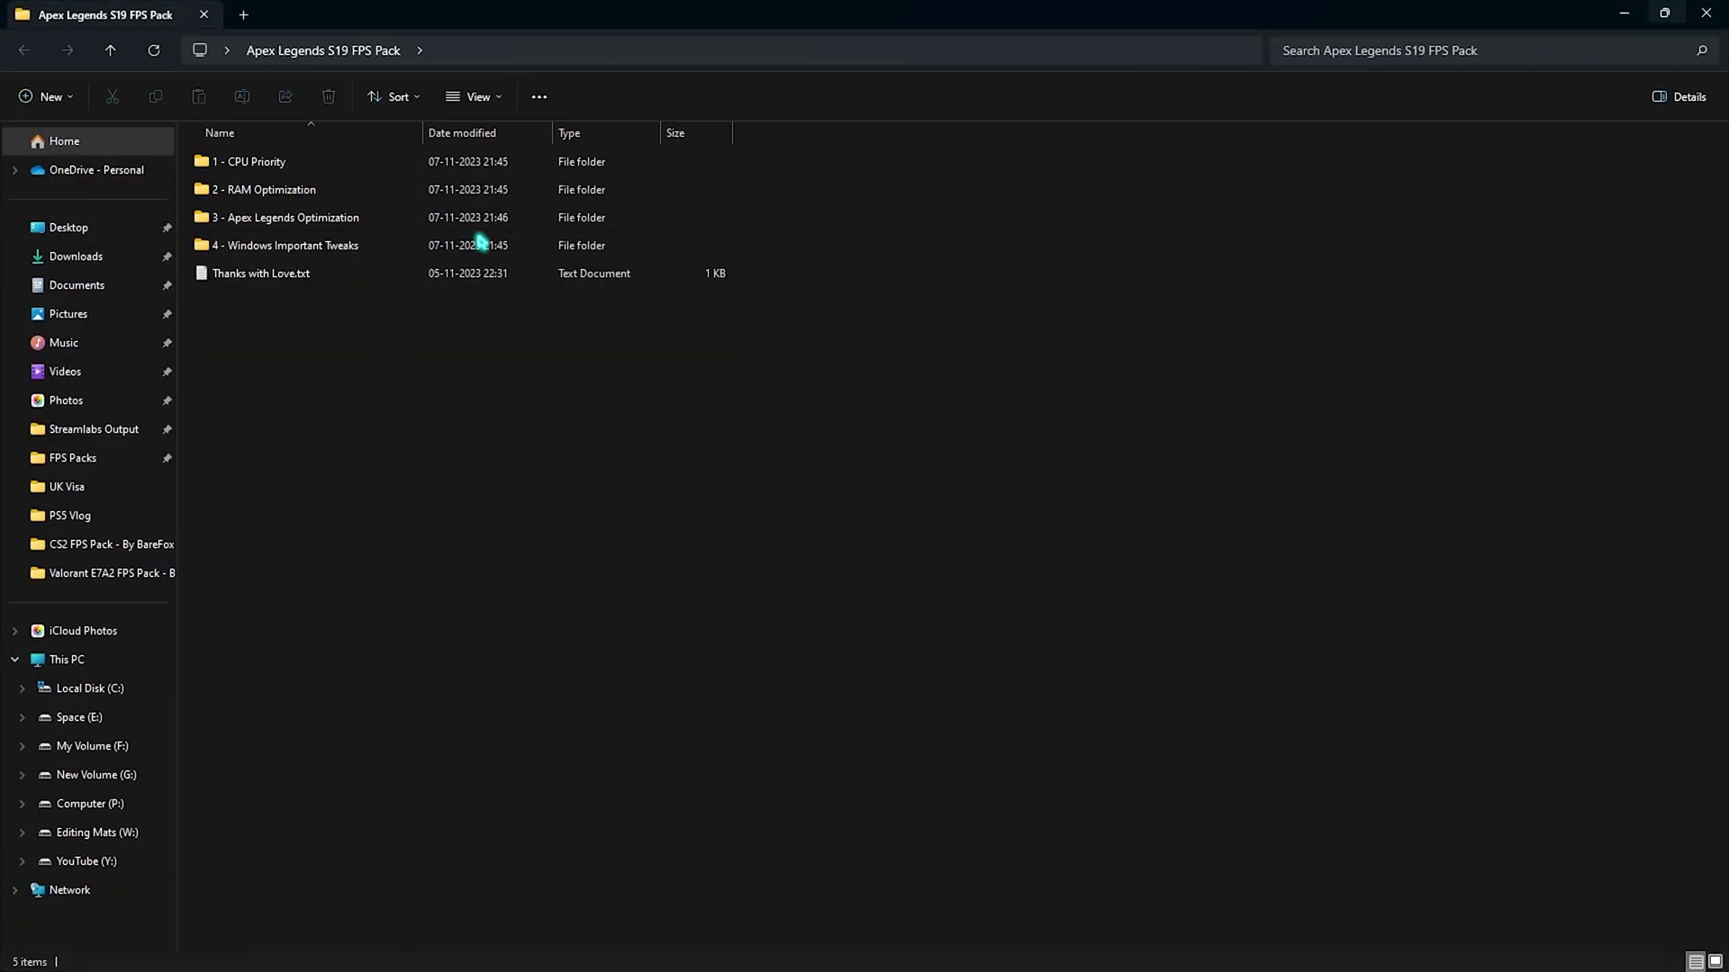
pyautogui.moveTo(918, 259); pyautogui.dragTo(712, 148)
pyautogui.click(1039, 258)
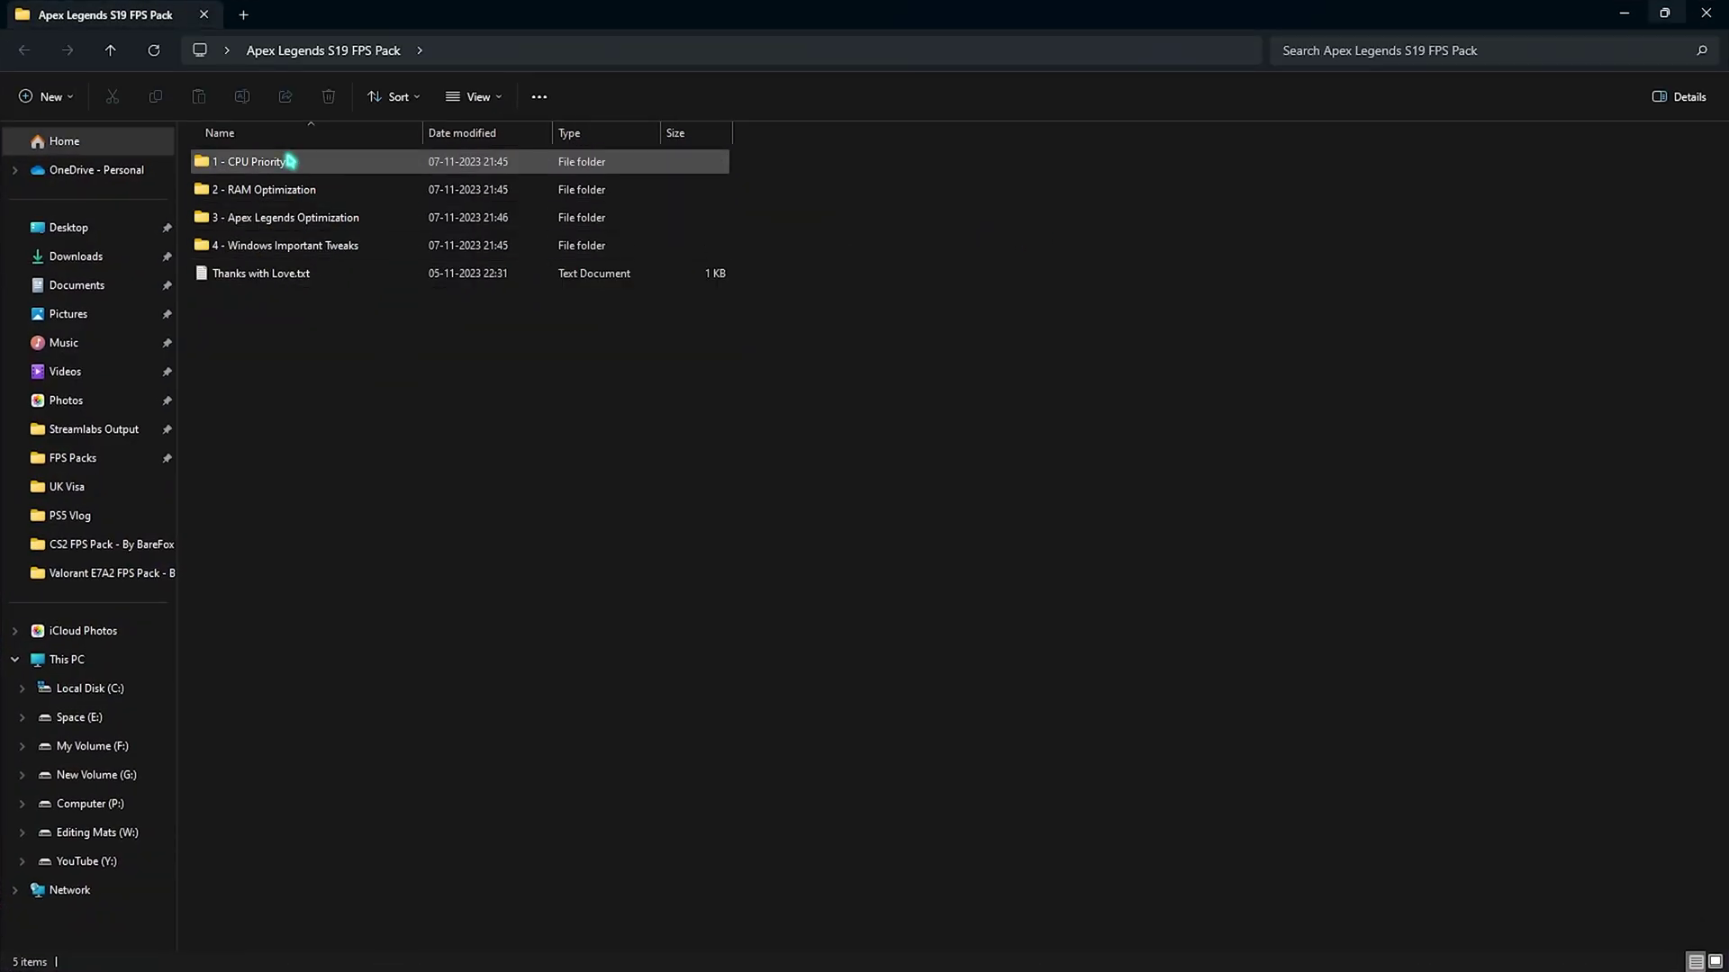
# Look through the AMD and INTEL registry files in the 1 - CPU Priority folder and return to the pack's main folder.
pyautogui.doubleClick(289, 161)
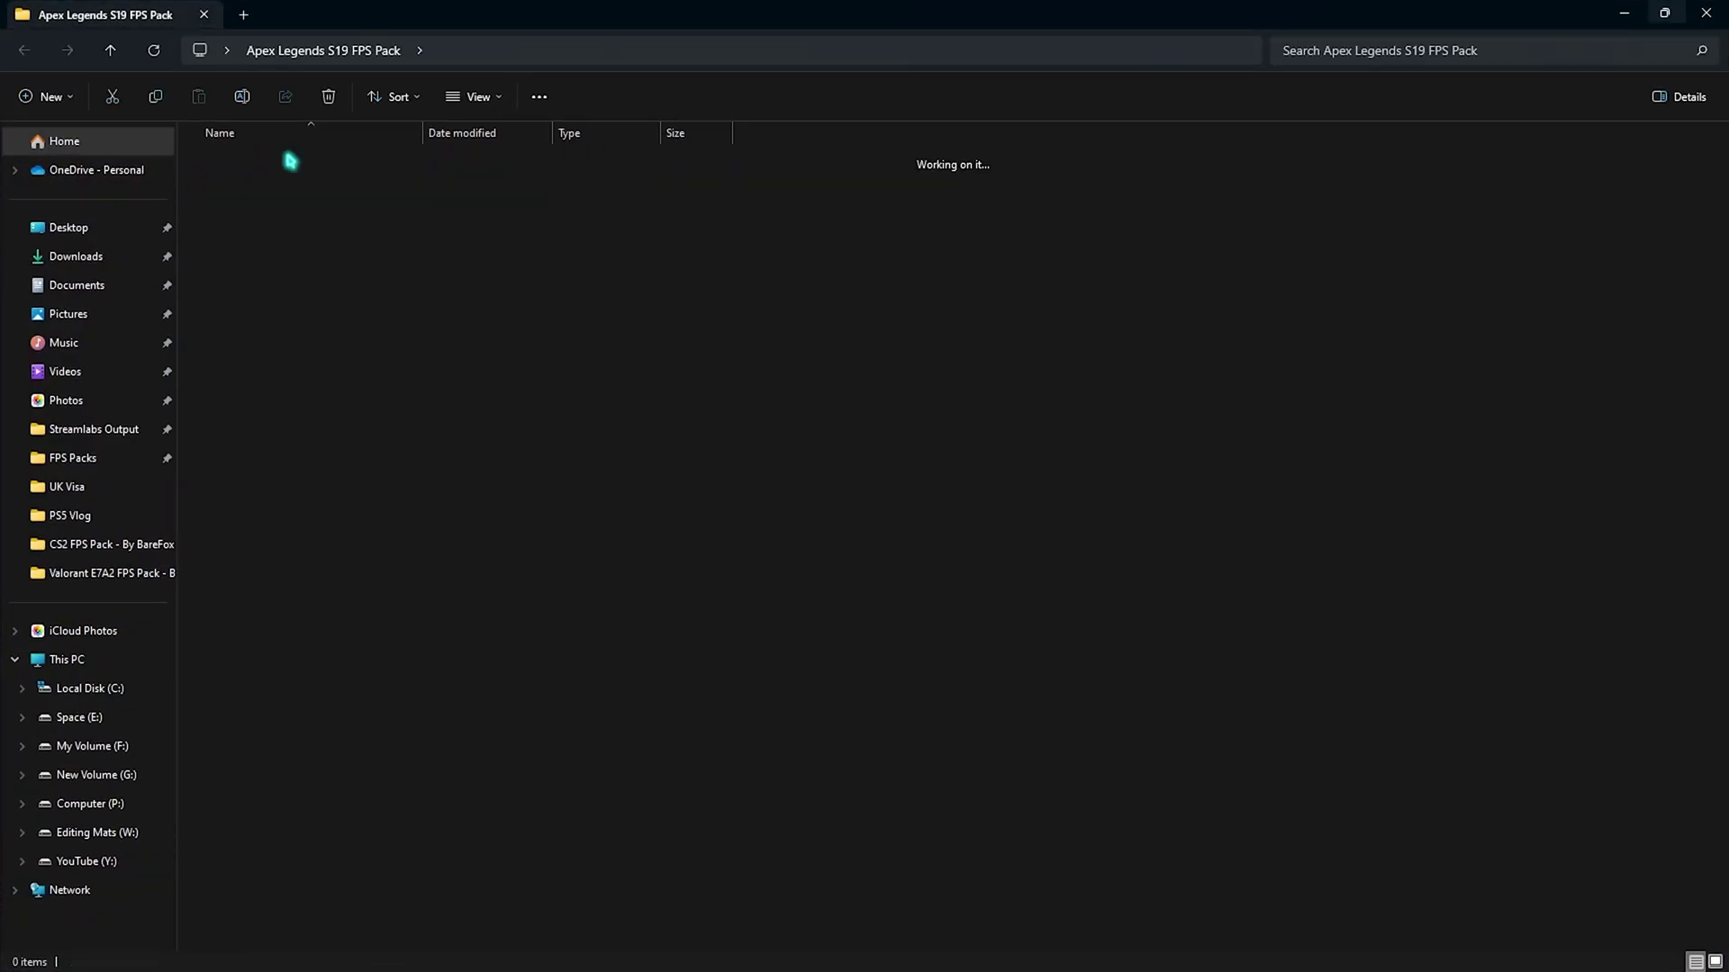
pyautogui.click(279, 286)
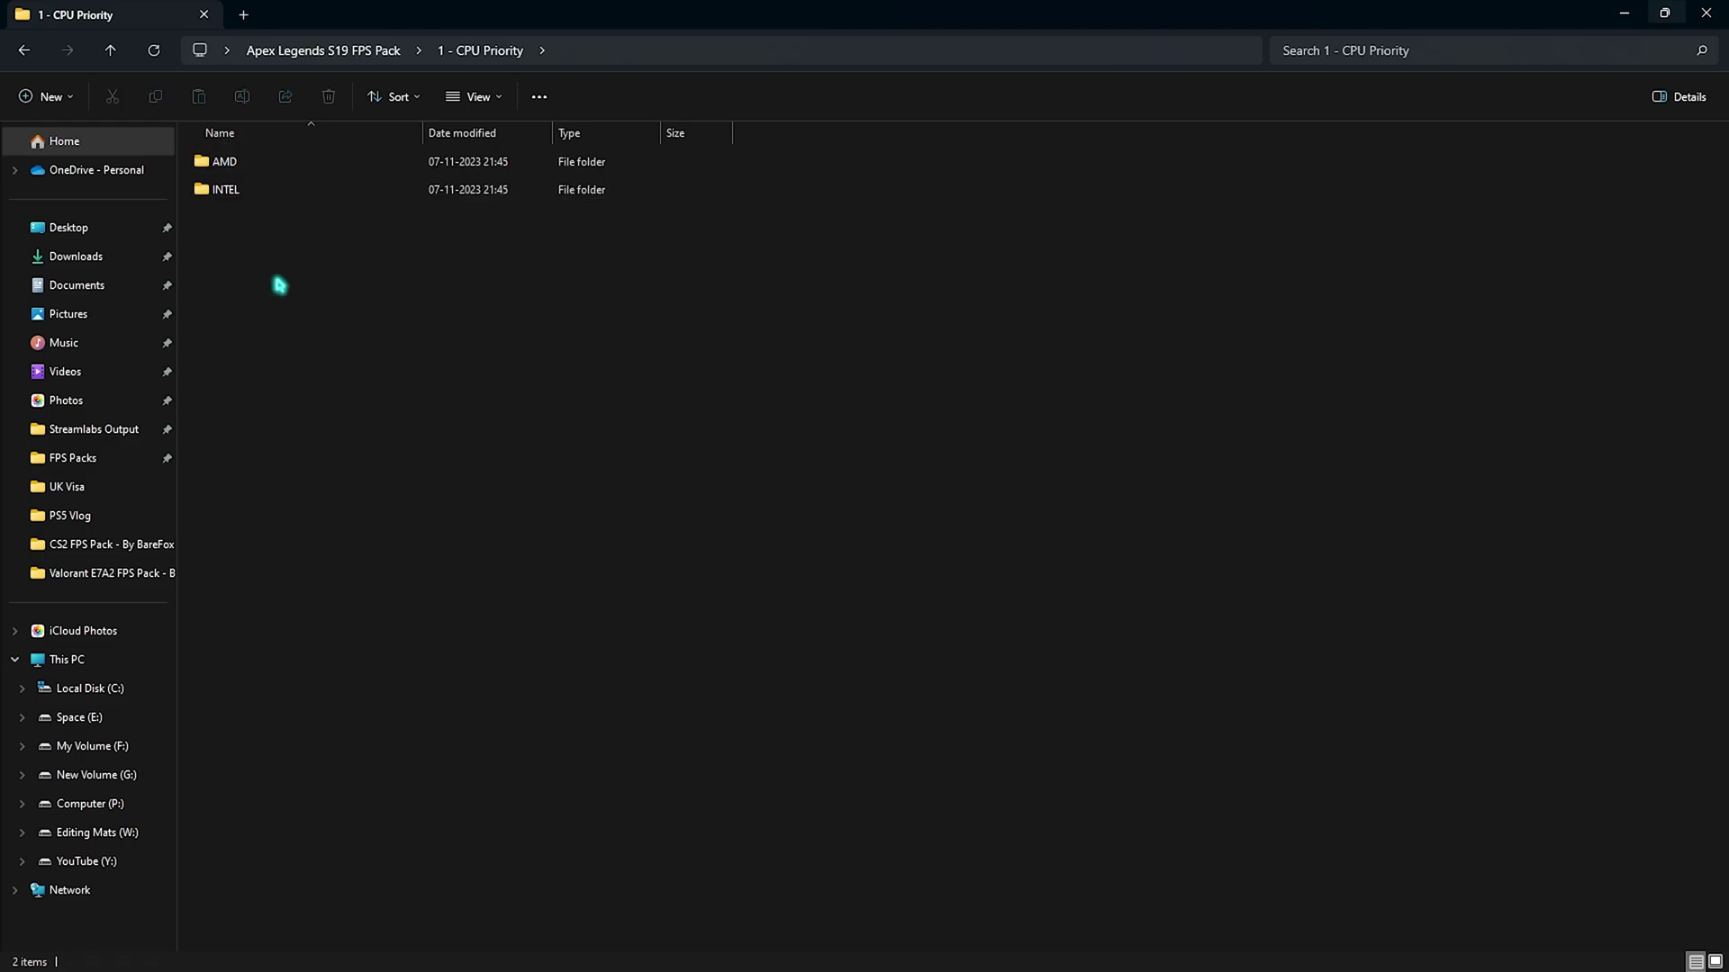
pyautogui.doubleClick(252, 164)
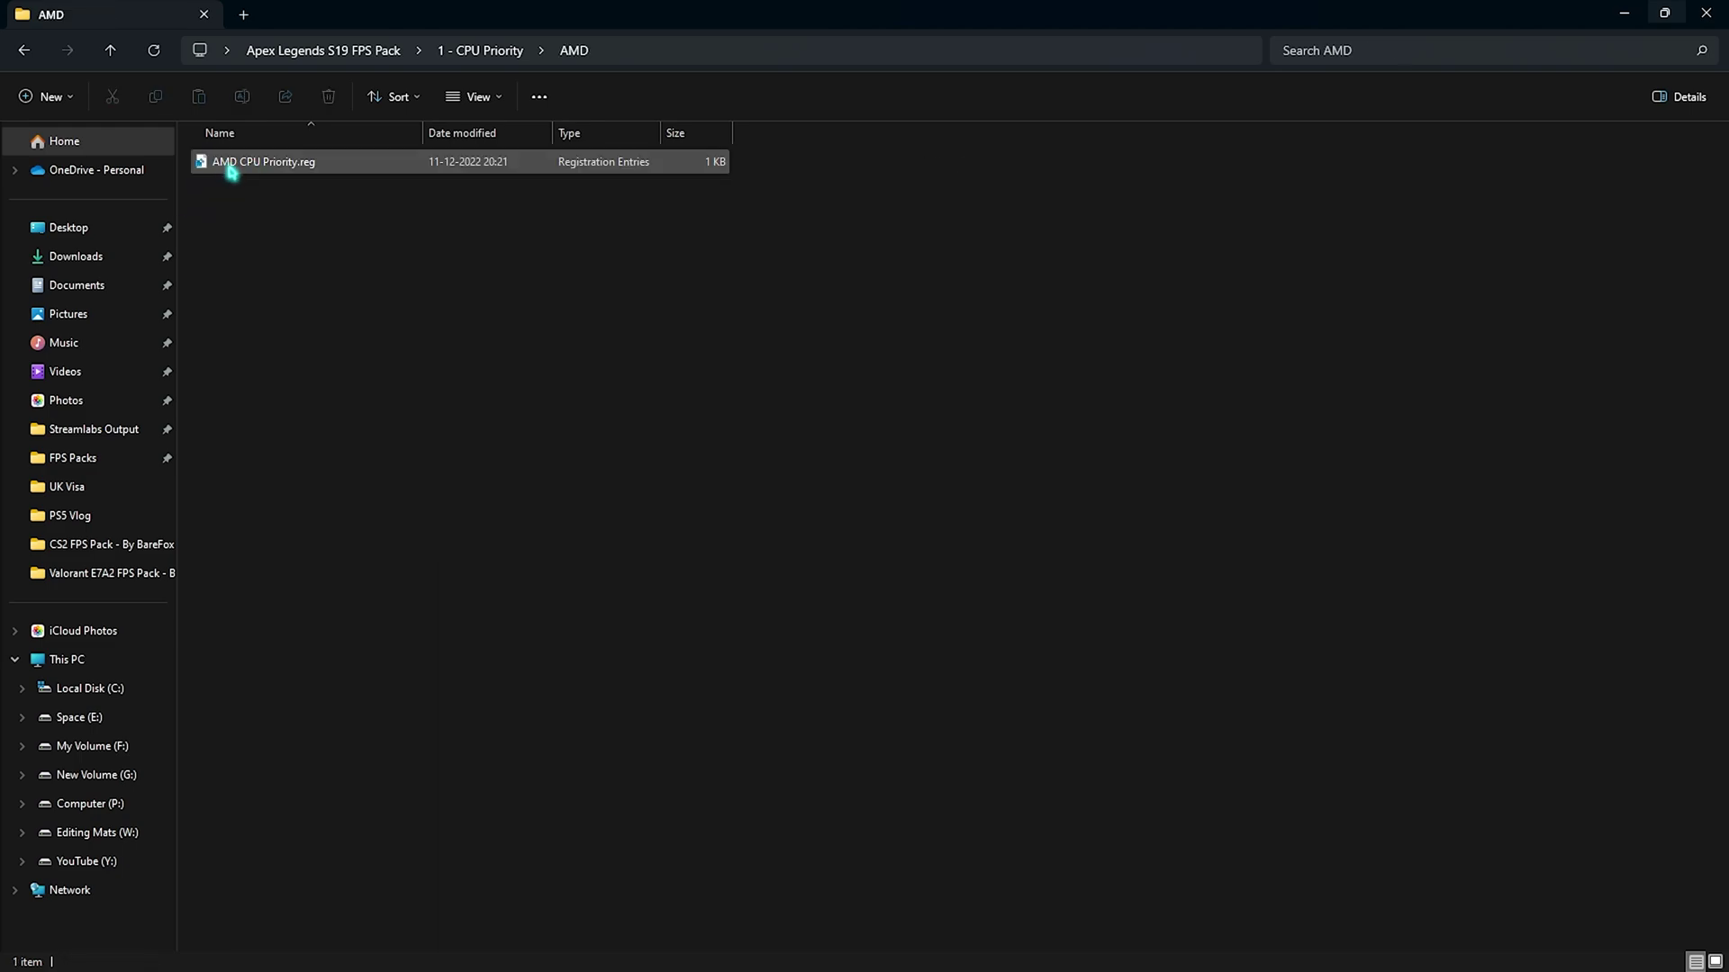
pyautogui.rightClick(231, 171)
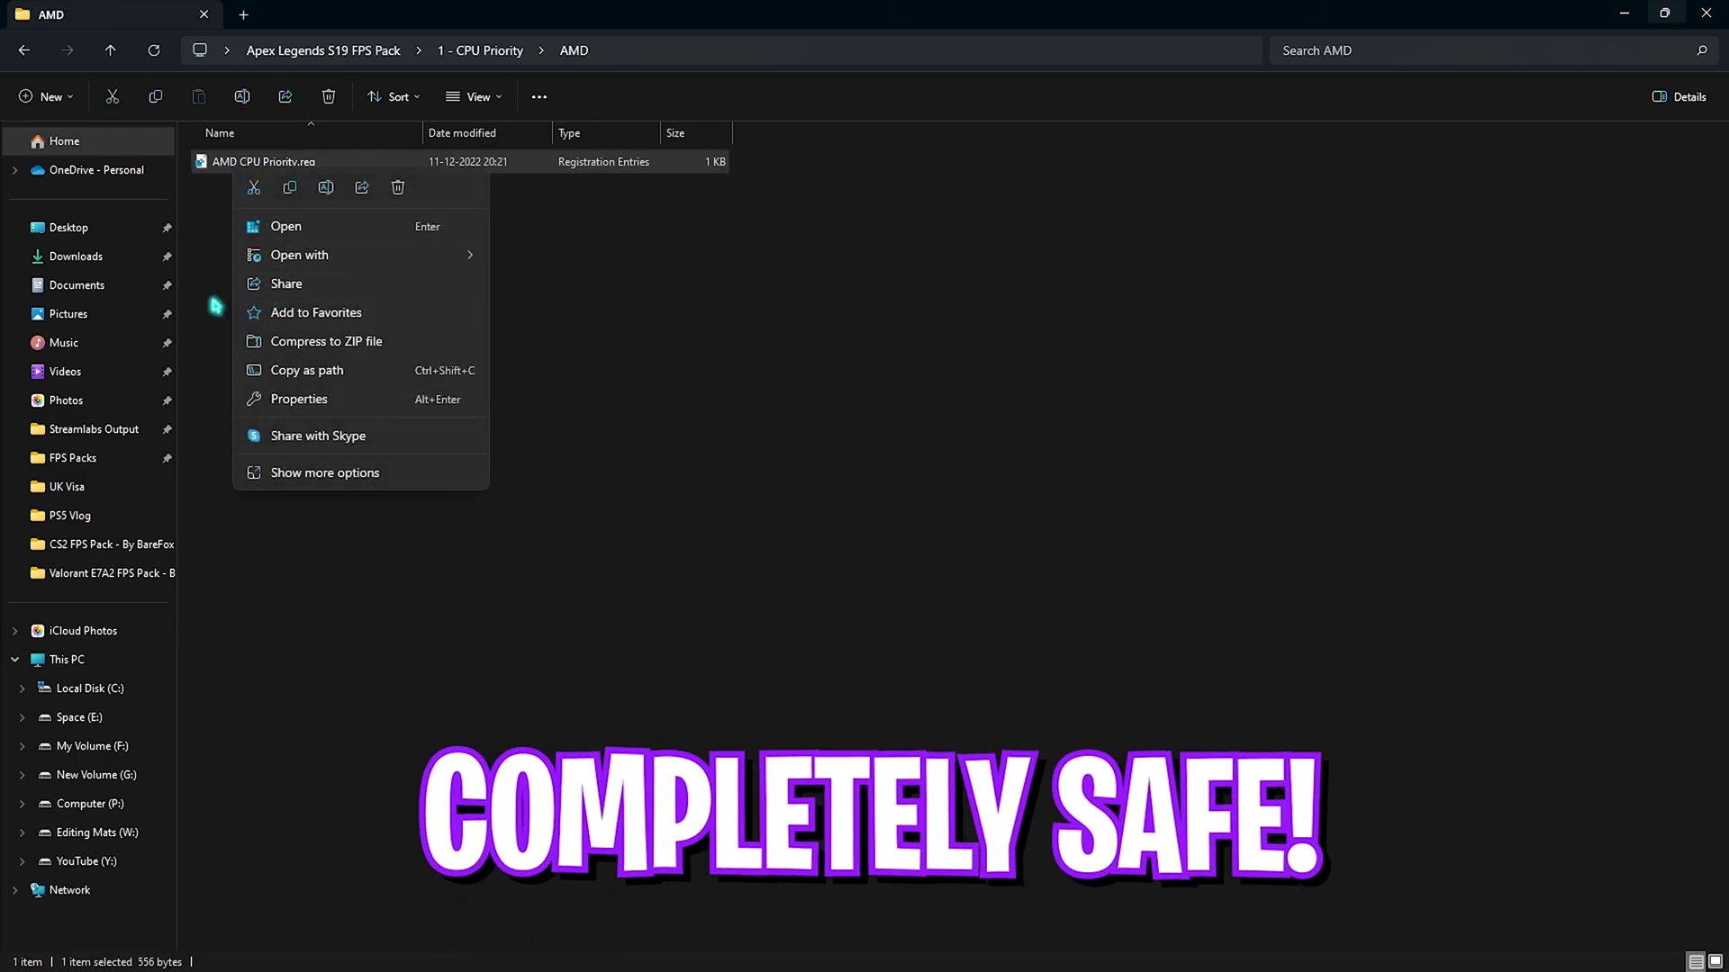
pyautogui.click(467, 56)
pyautogui.doubleClick(266, 186)
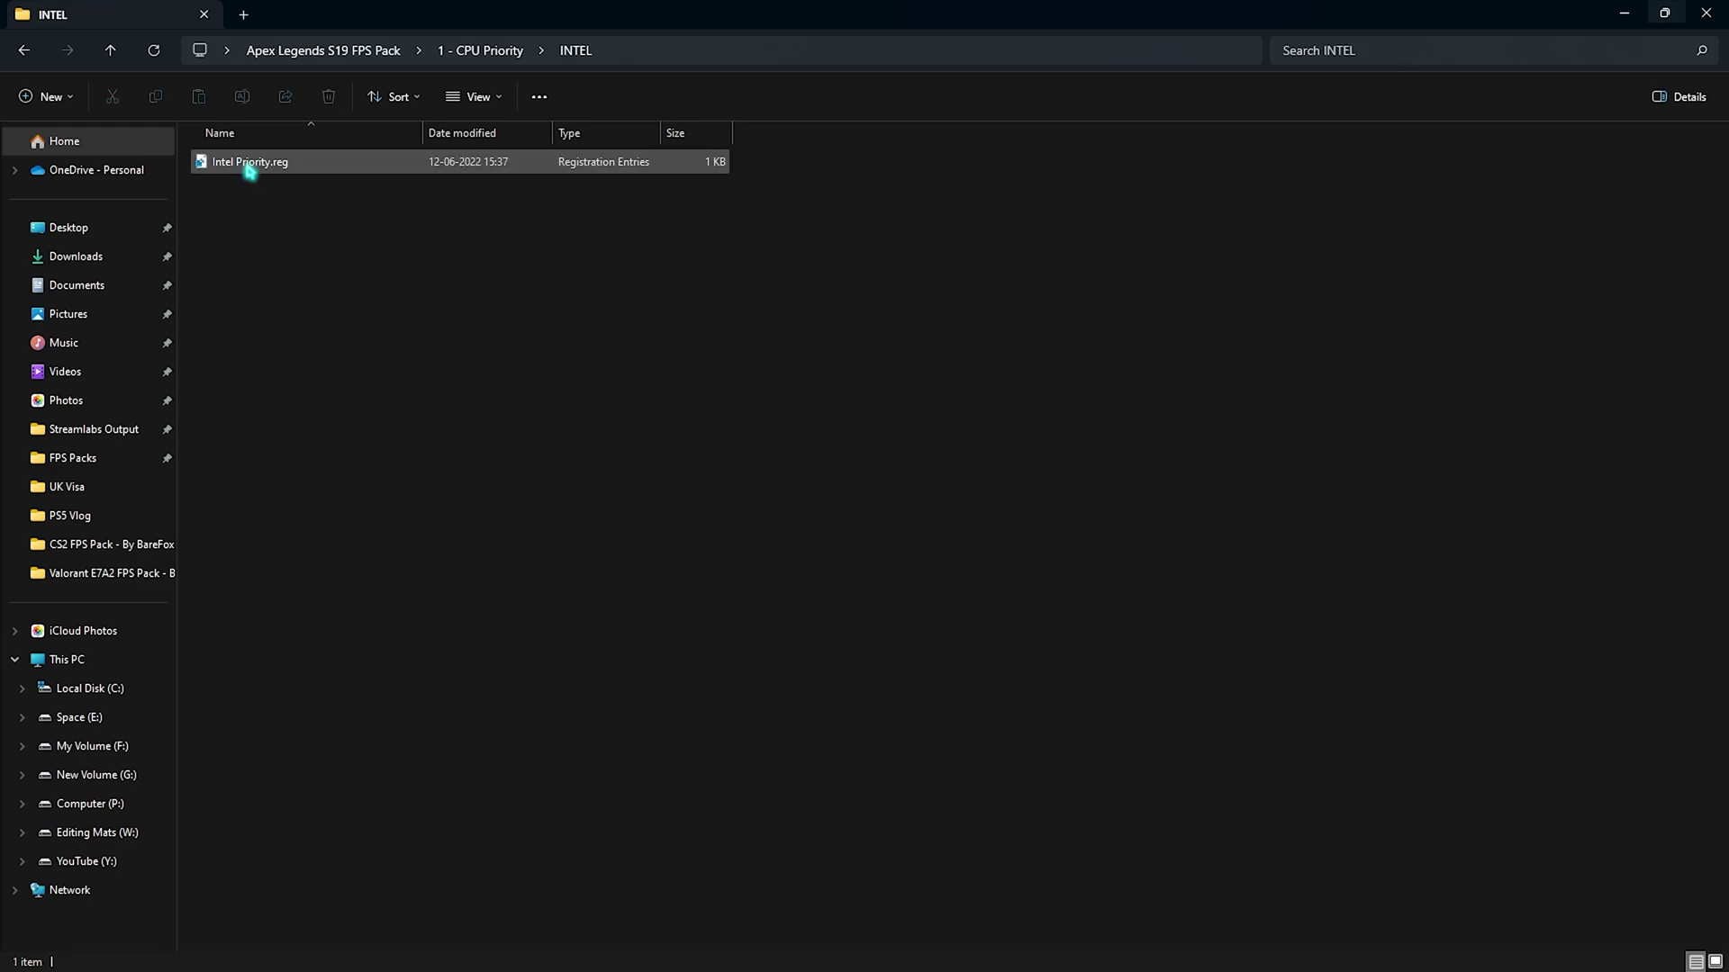
pyautogui.click(335, 51)
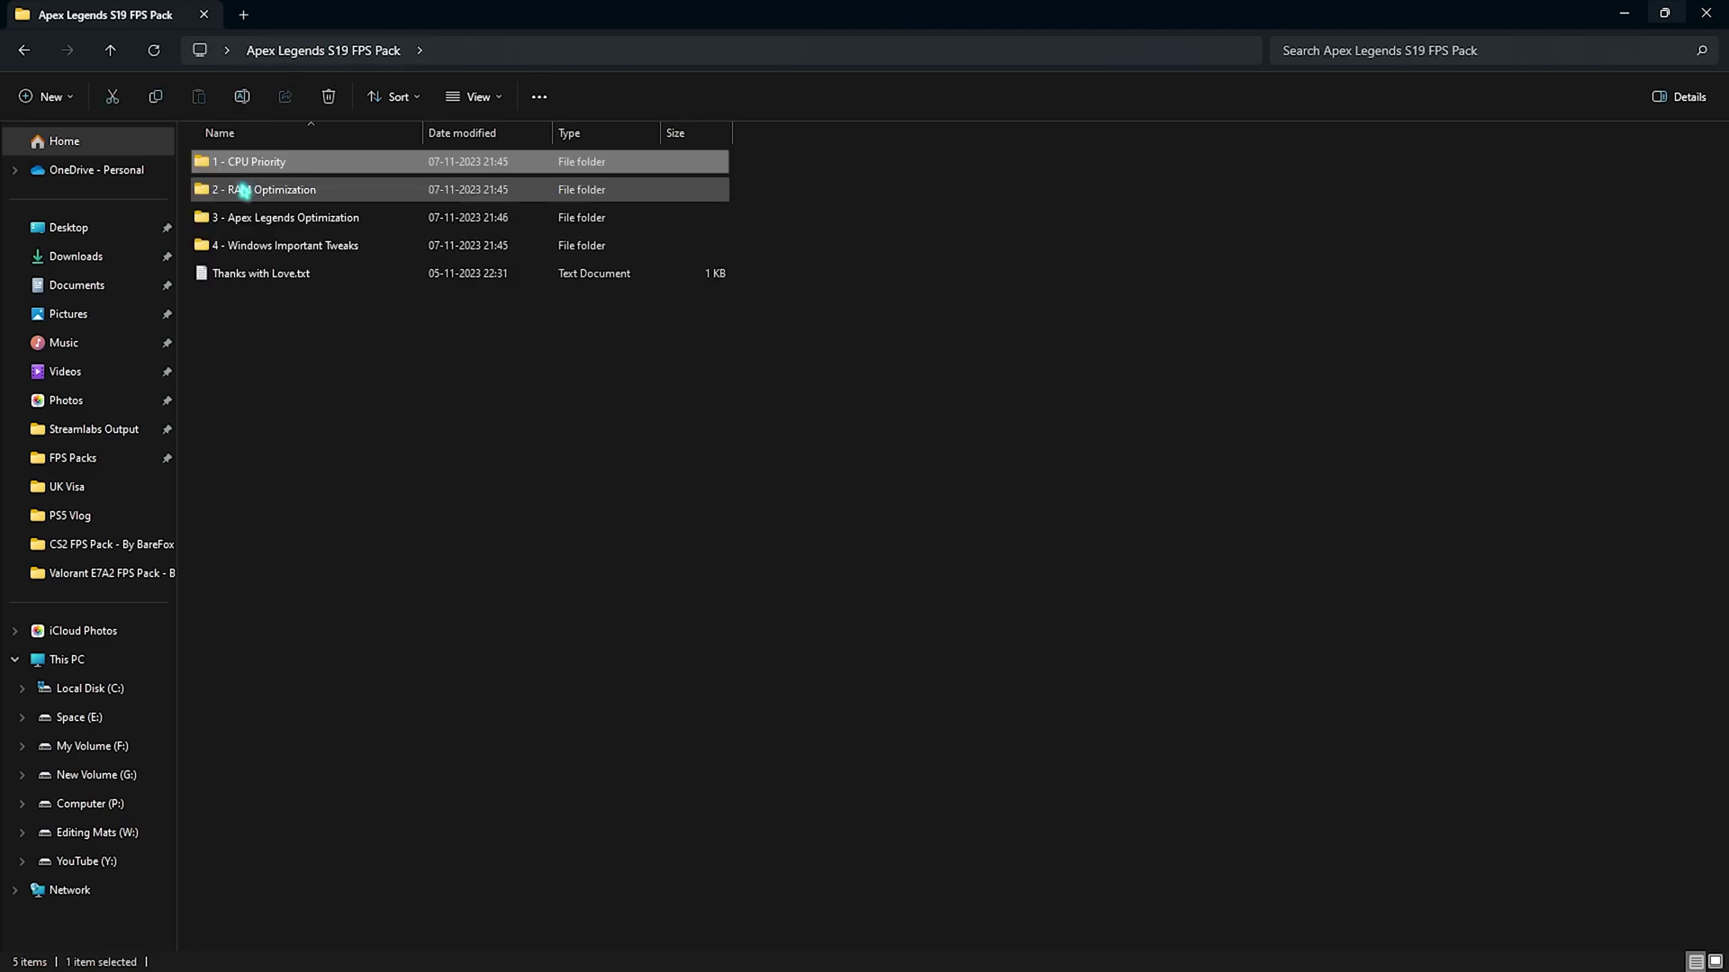
# Open the 2 - RAM Optimization folder and look over the registry files for each RAM size.
pyautogui.doubleClick(239, 186)
pyautogui.moveTo(878, 537); pyautogui.dragTo(699, 175)
pyautogui.click(980, 297)
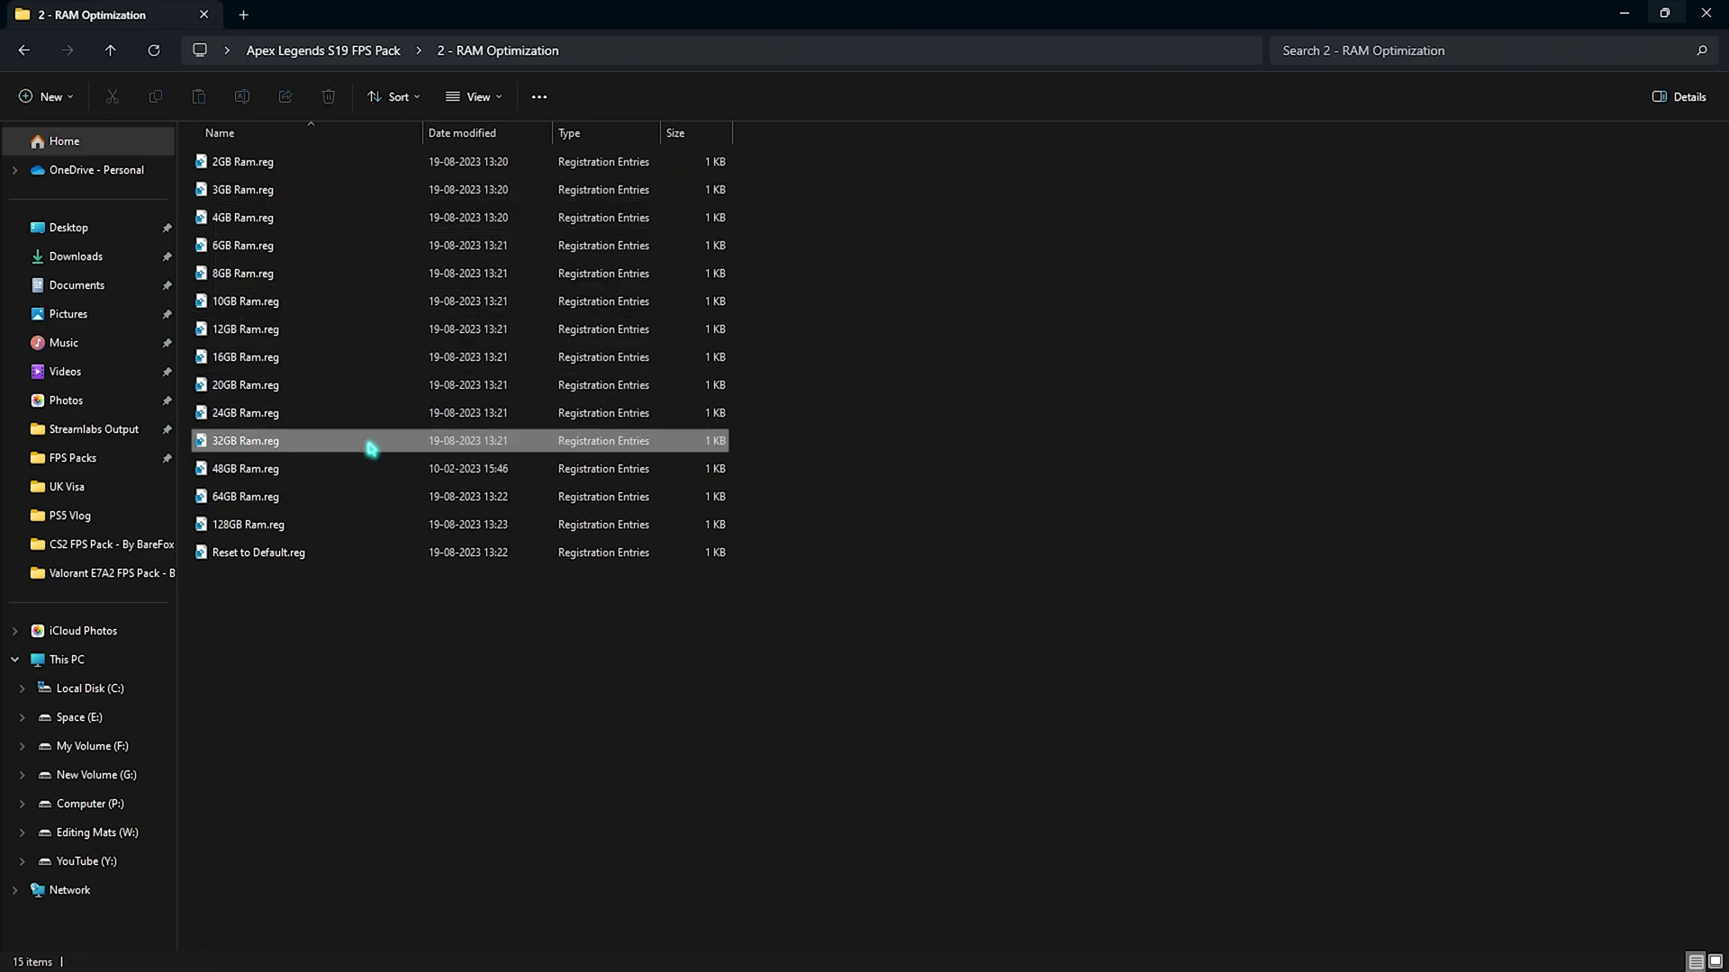
# Check the Installed Physical Memory (RAM) entry in System Information and minimize the window.
pyautogui.press('super')
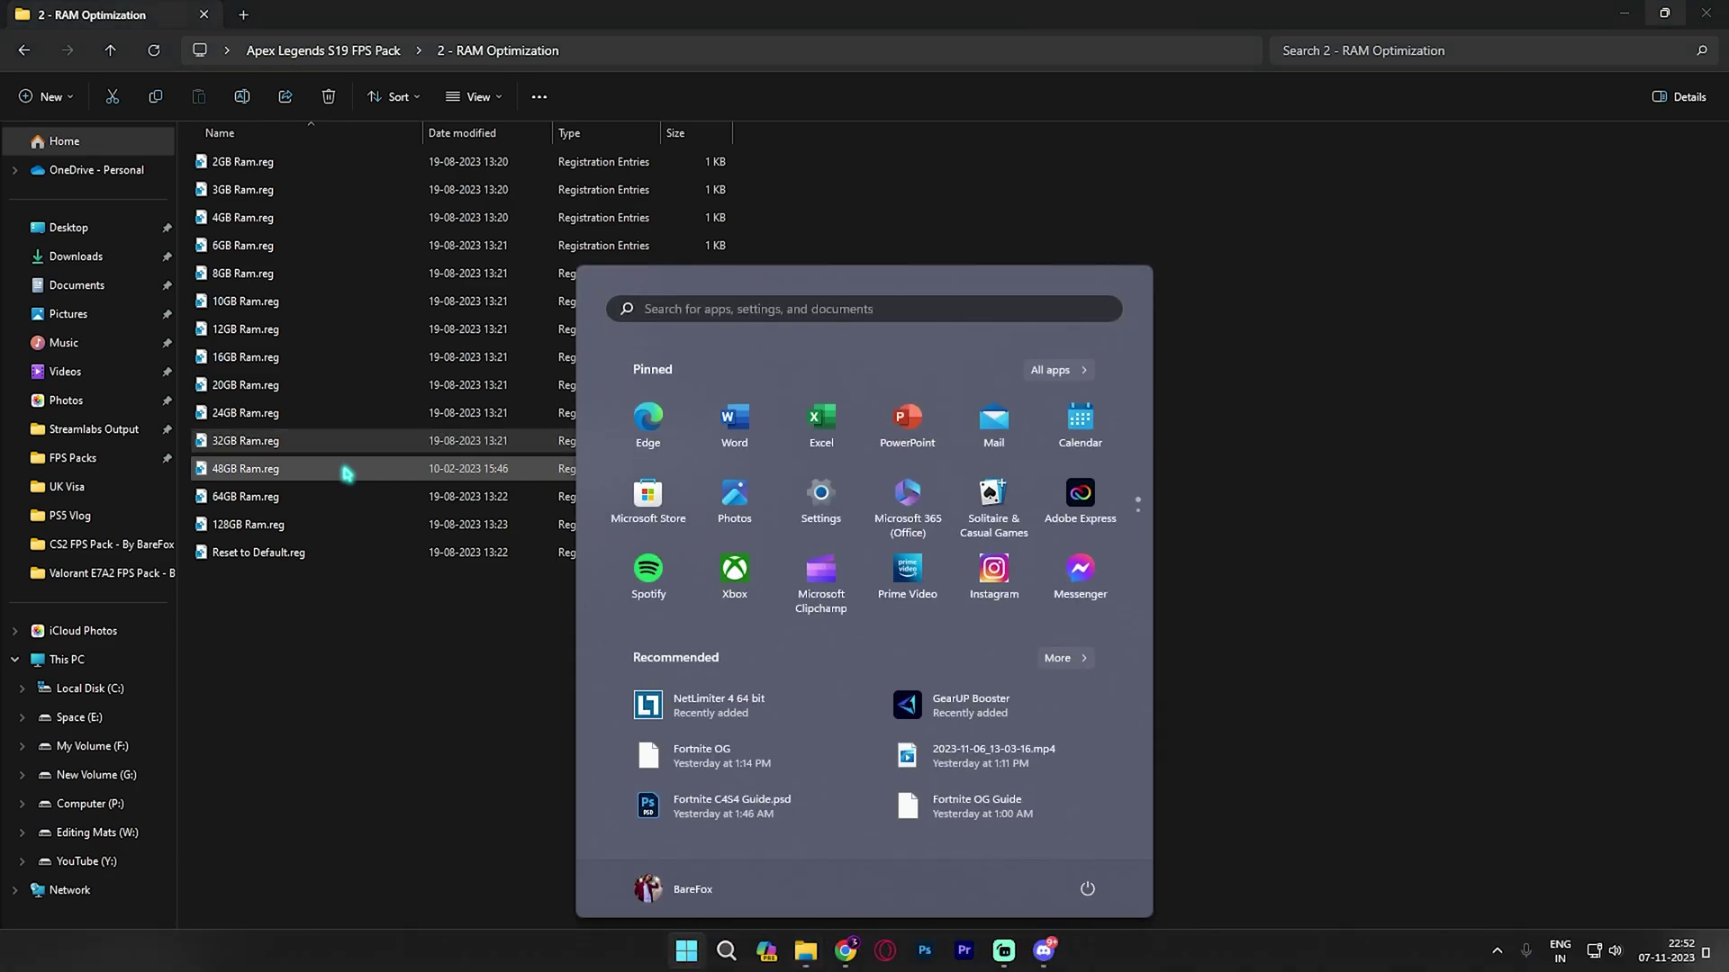
pyautogui.write('sys')
pyautogui.press('Down')
pyautogui.press('Return')
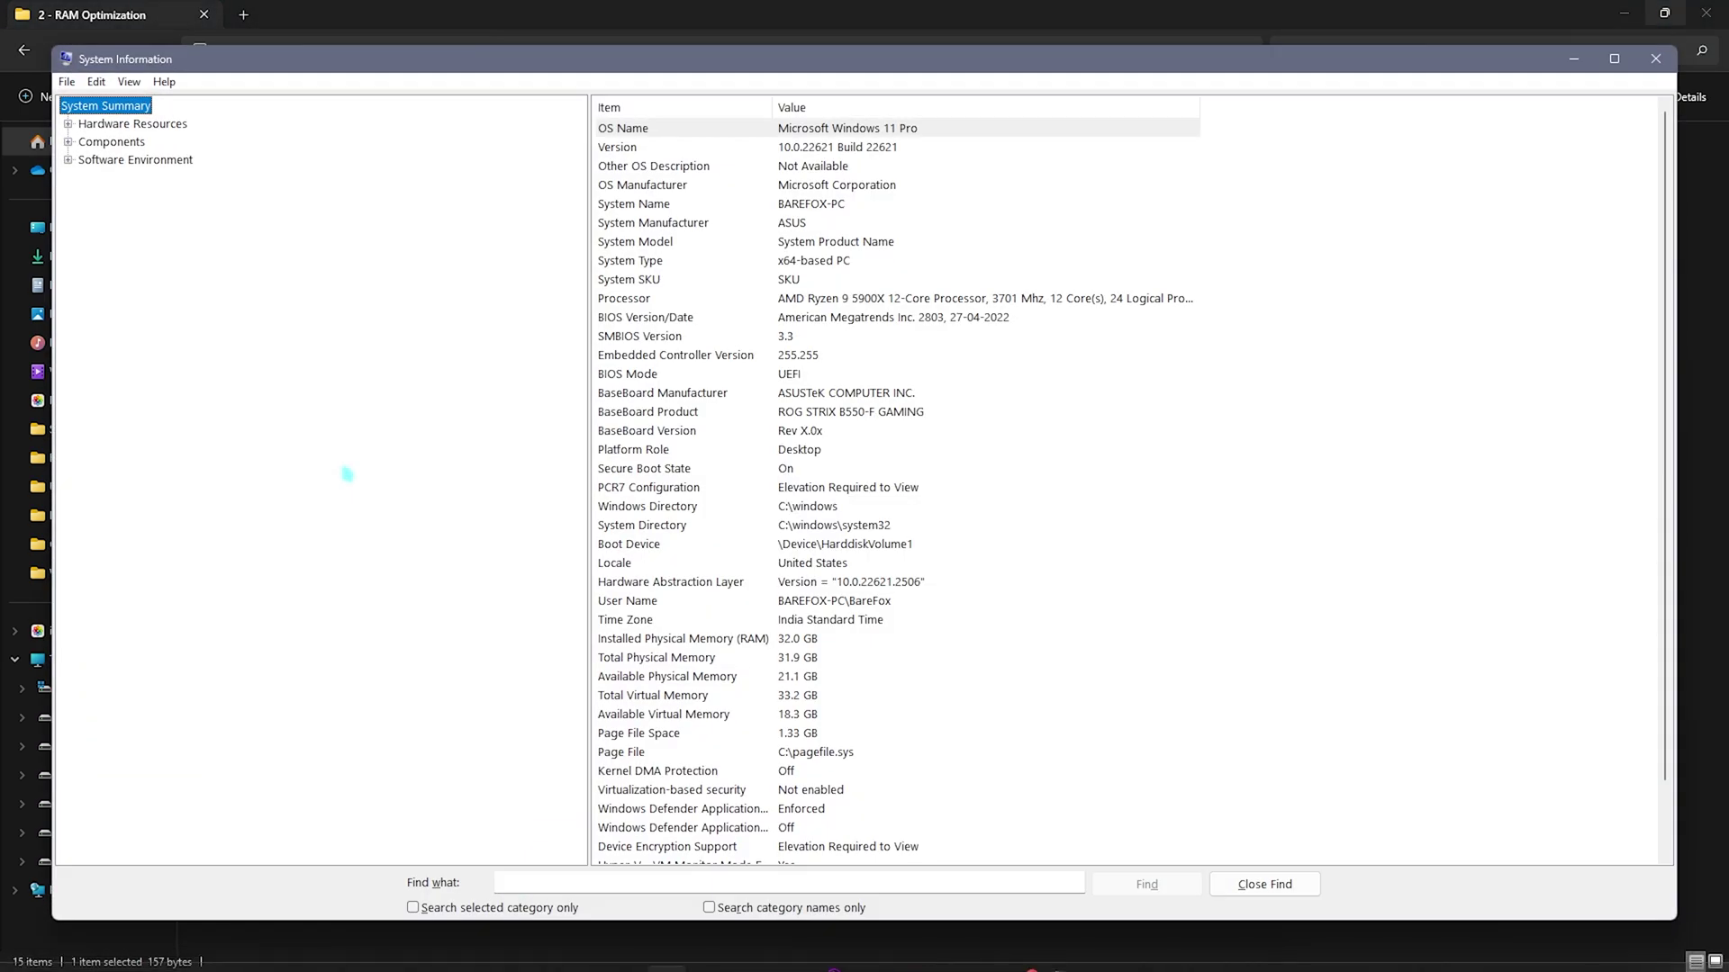
pyautogui.click(776, 657)
pyautogui.click(639, 639)
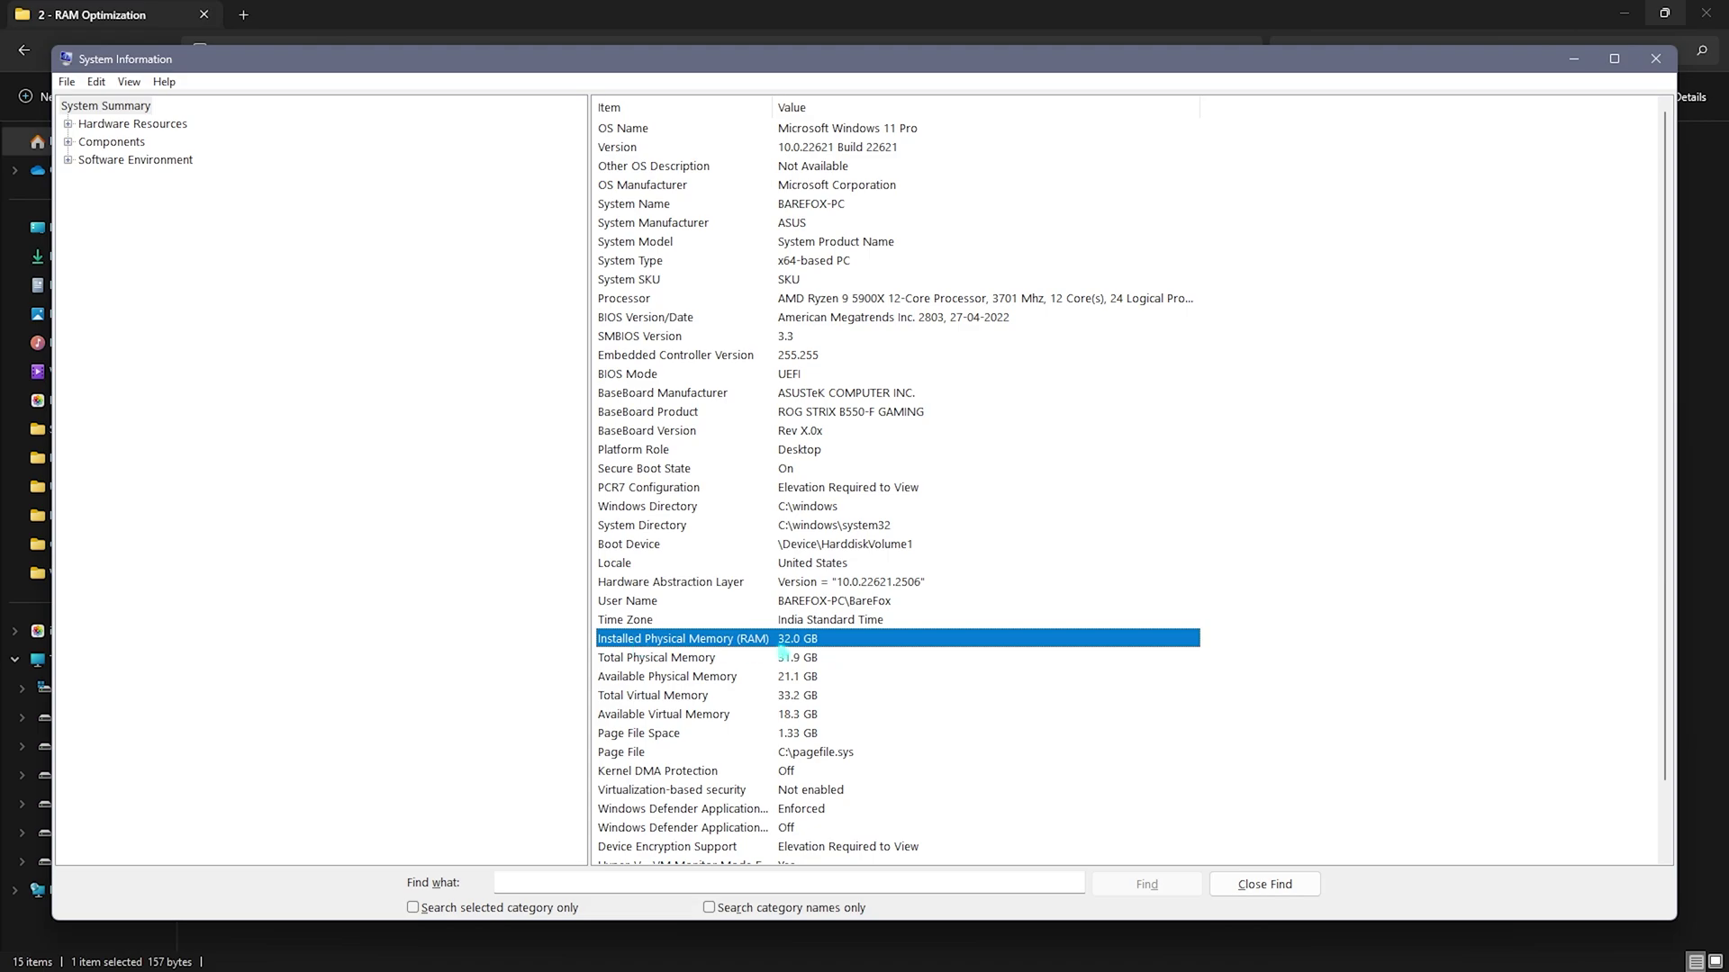
pyautogui.click(1573, 59)
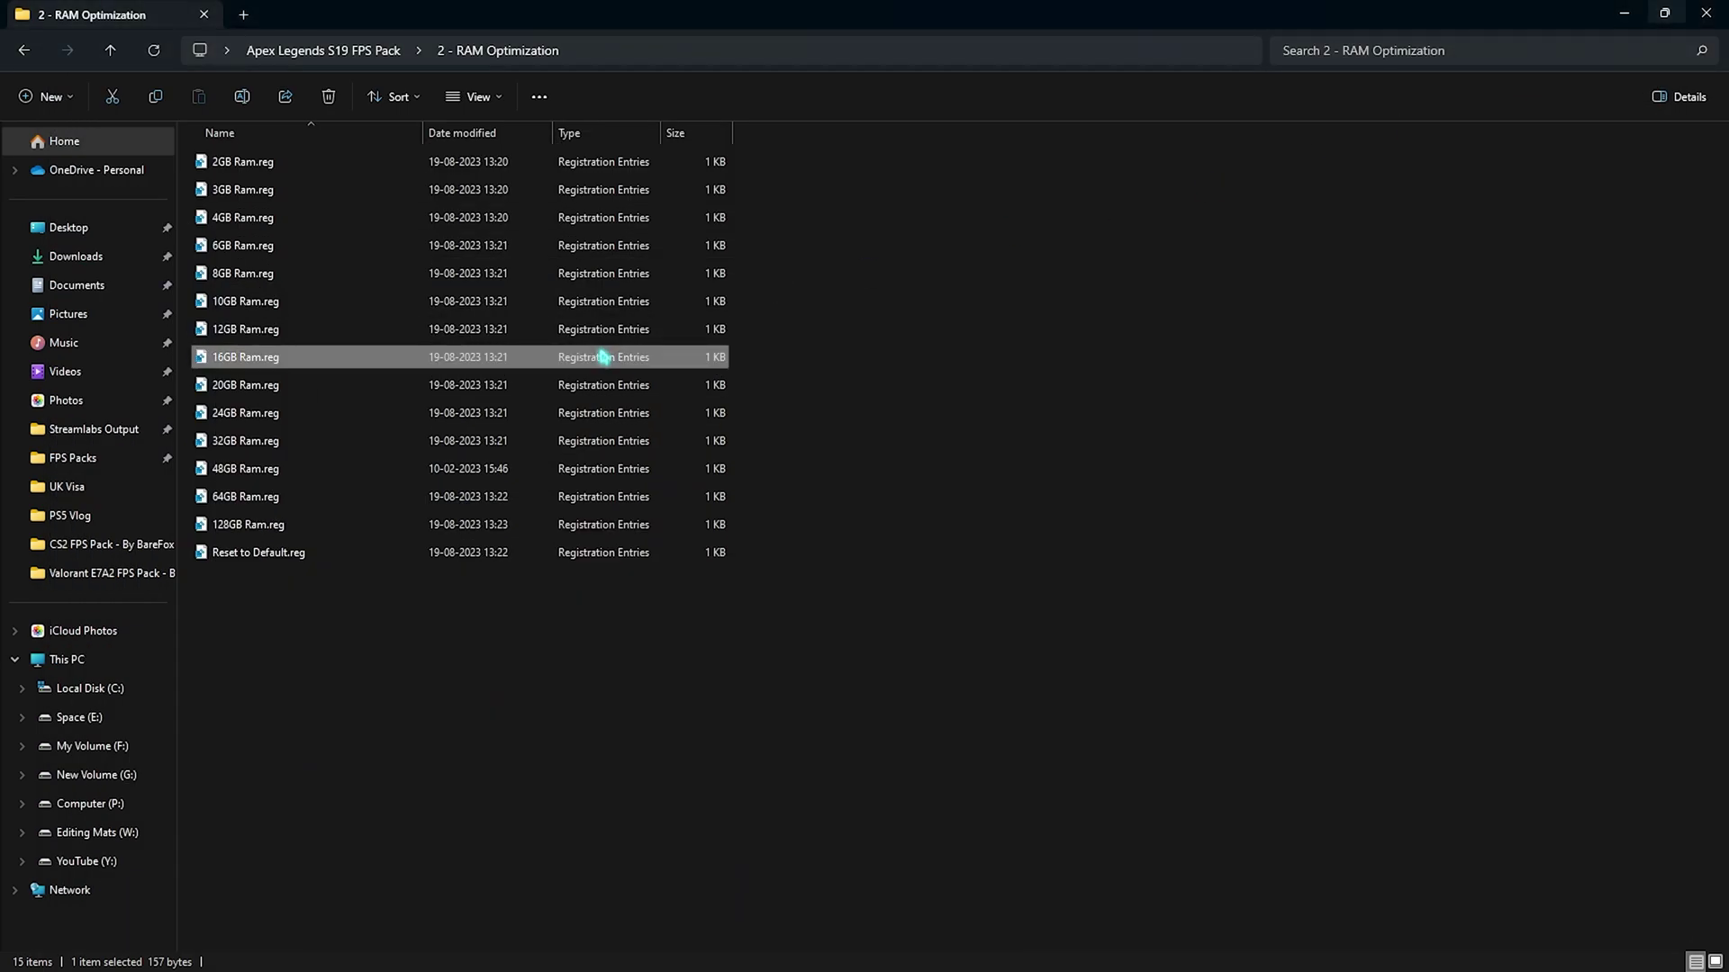
# Look over the RAM size registry files and select Reset to Default.reg.
pyautogui.moveTo(630, 656); pyautogui.dragTo(397, 174)
pyautogui.click(1131, 330)
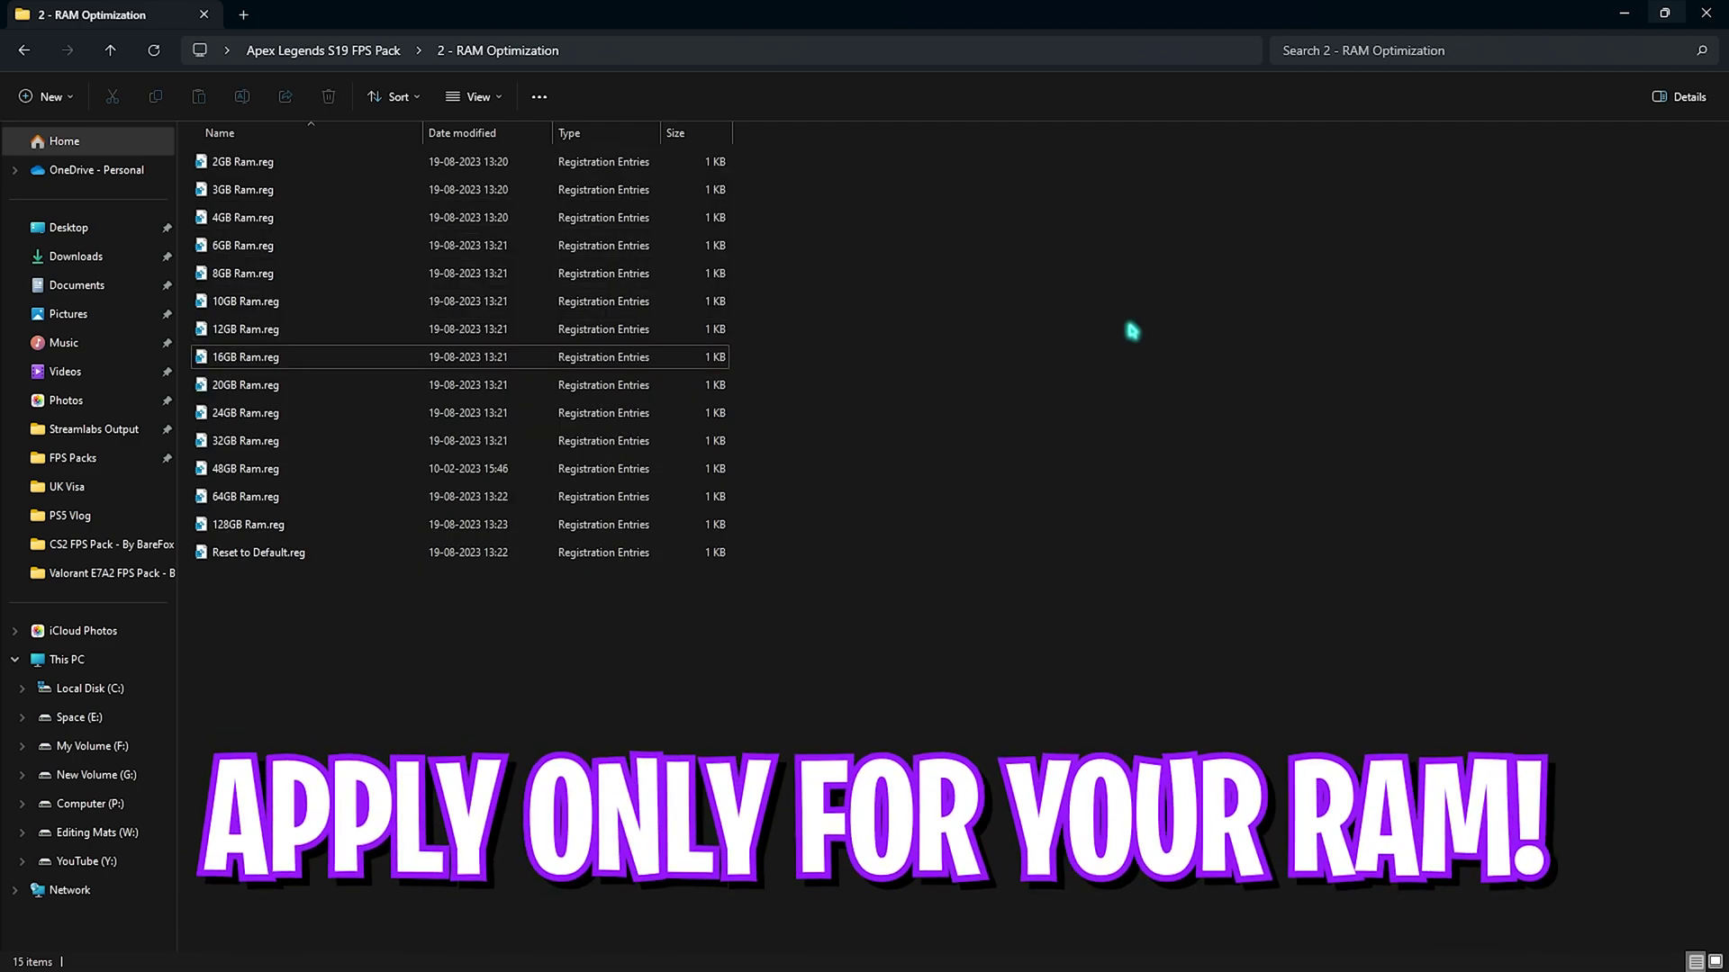
pyautogui.click(253, 556)
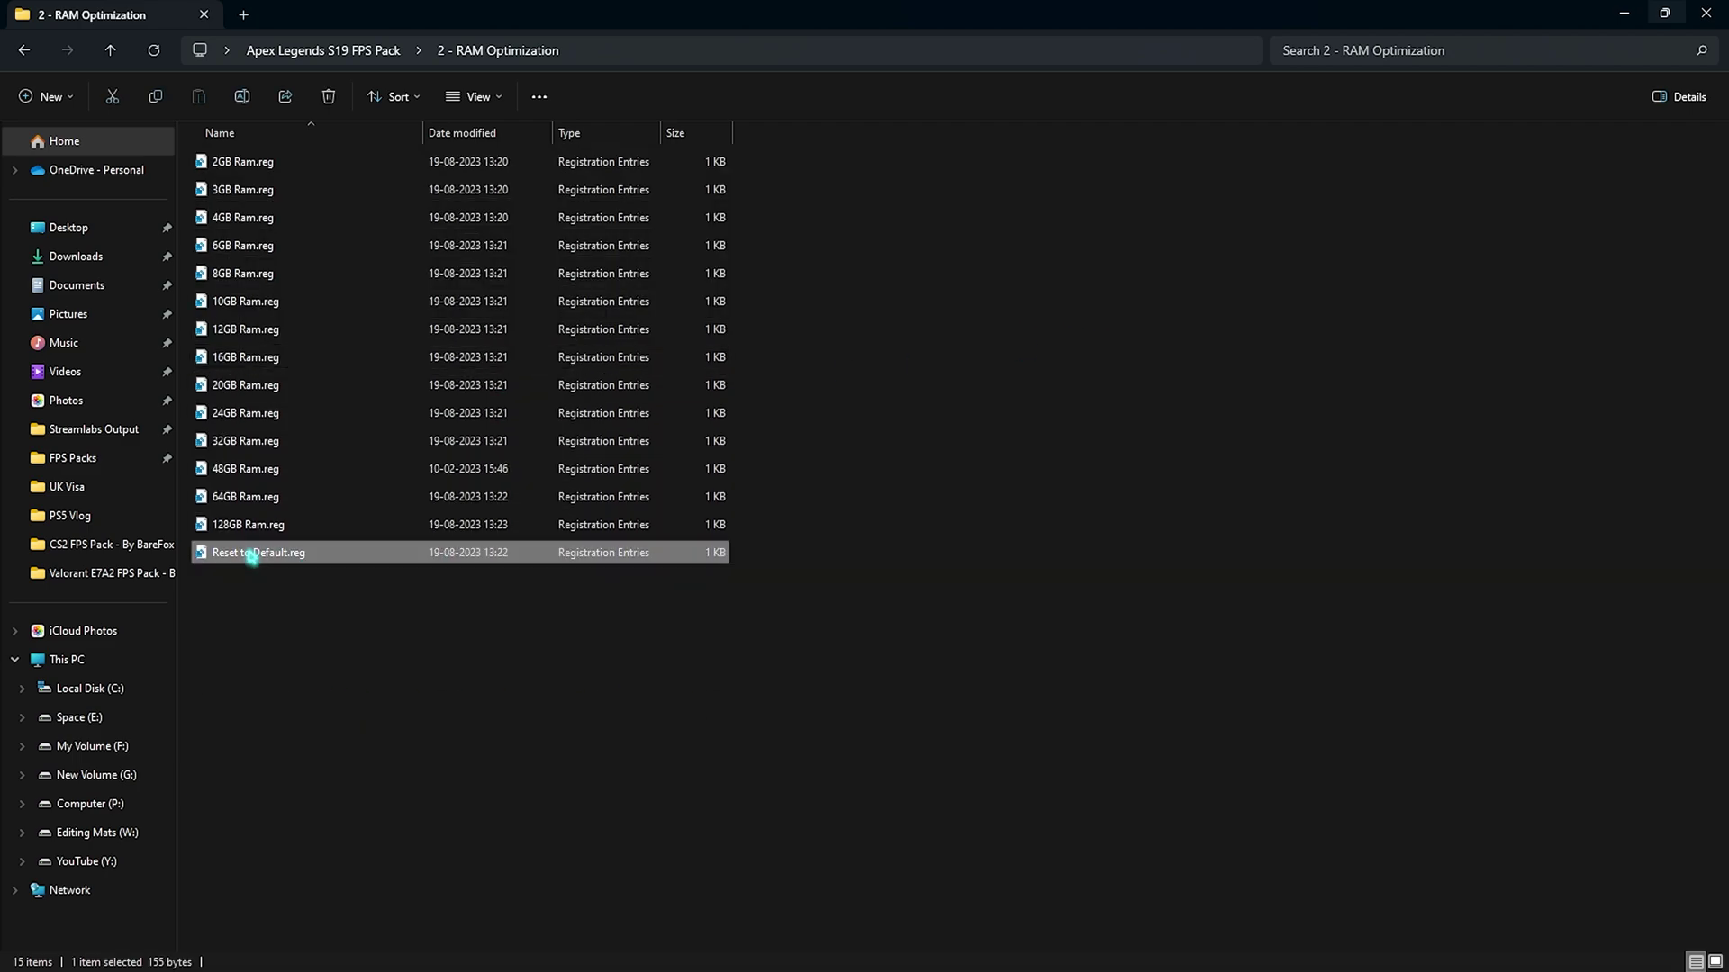
# Open the 3 - Apex Legends Optimization folder and examine GPU Priority.reg and Apex Legends High Priority.reg.
pyautogui.hotkey('alt', 'Up')
pyautogui.doubleClick(268, 230)
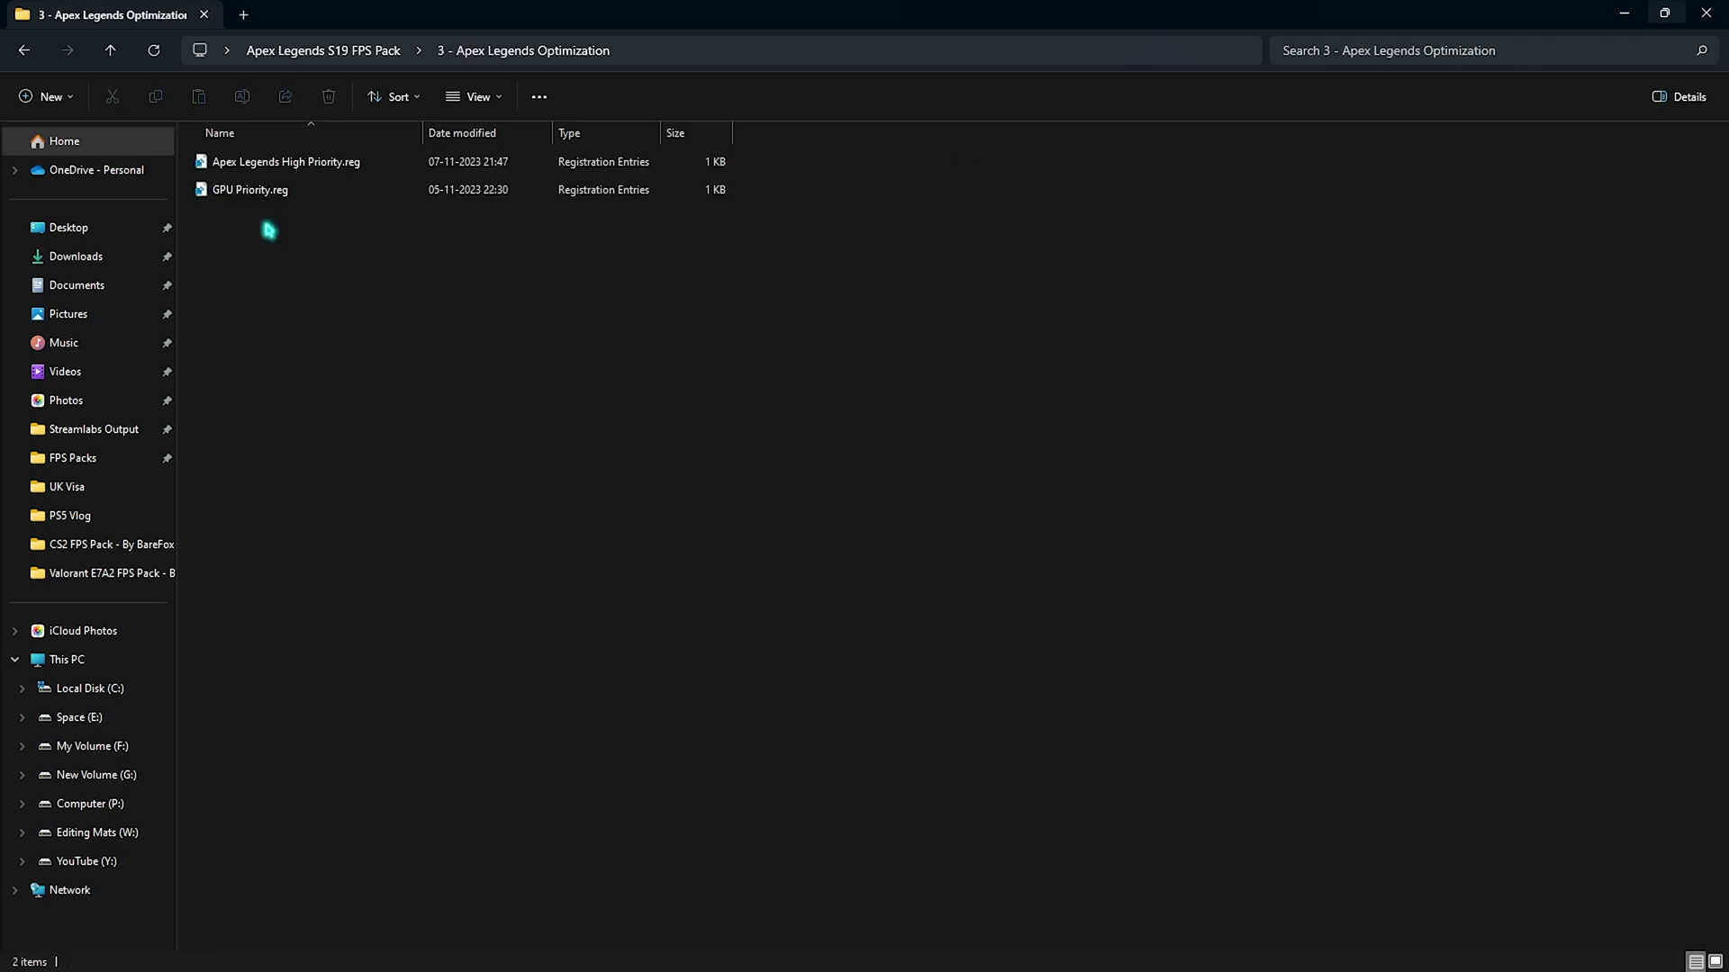
pyautogui.moveTo(299, 262); pyautogui.dragTo(262, 160)
pyautogui.click(298, 262)
pyautogui.moveTo(299, 286); pyautogui.dragTo(259, 166)
pyautogui.click(270, 231)
pyautogui.click(276, 196)
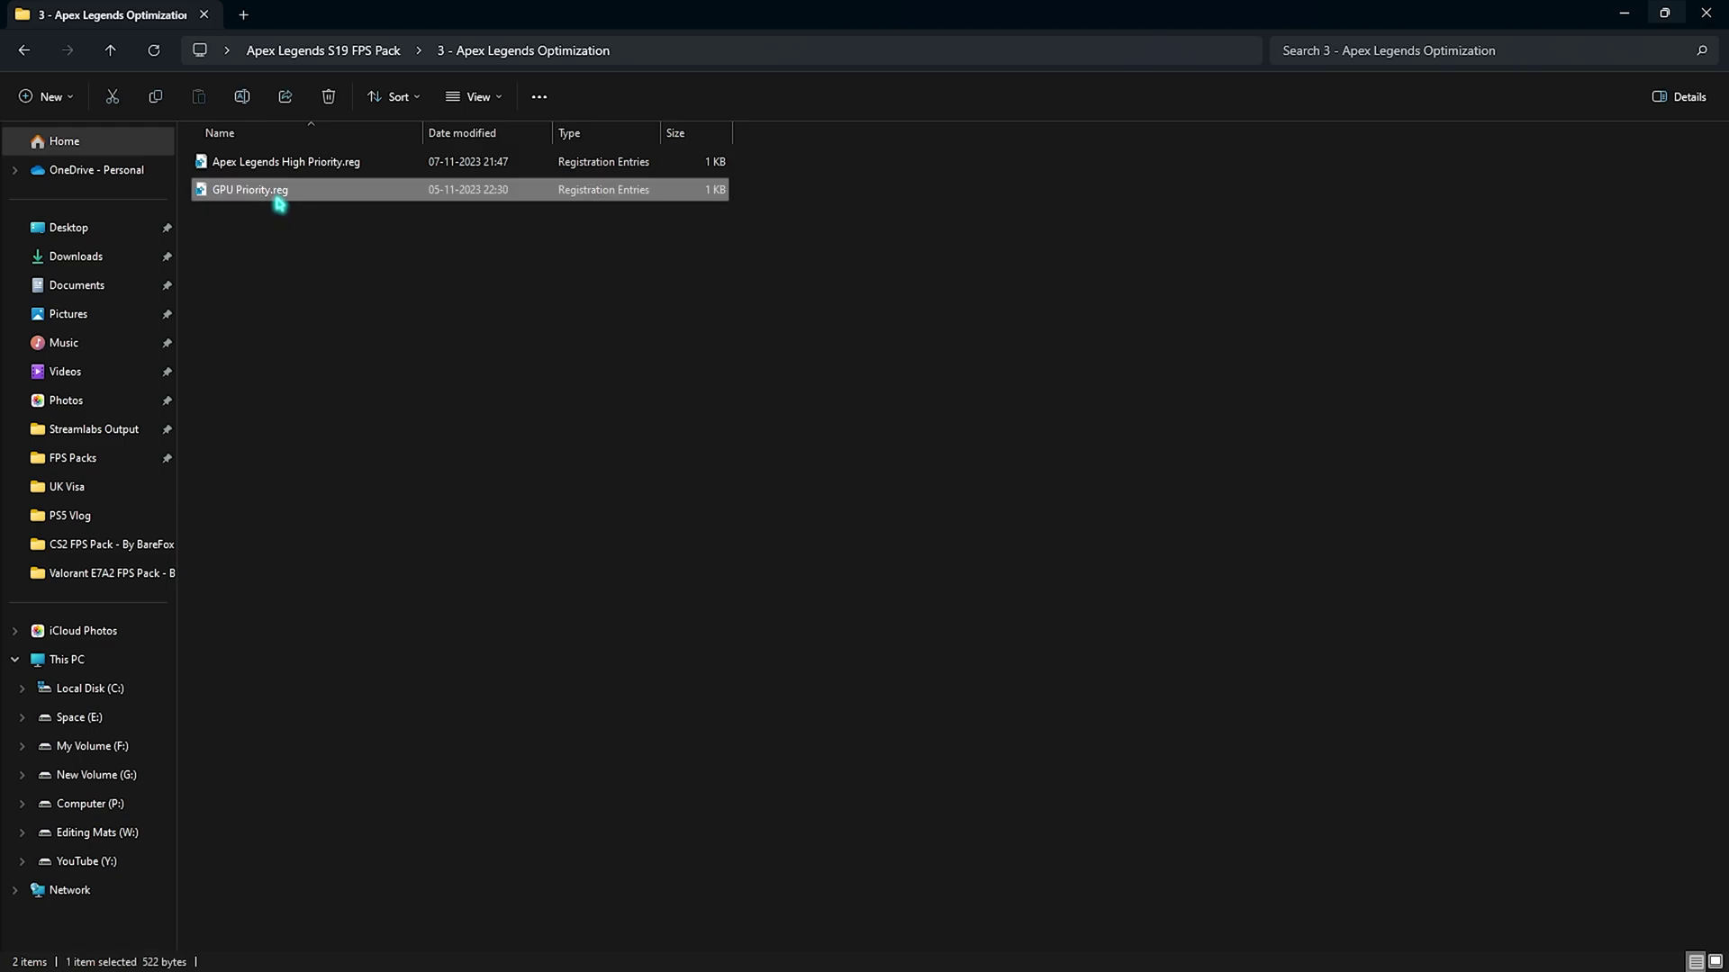
pyautogui.click(294, 165)
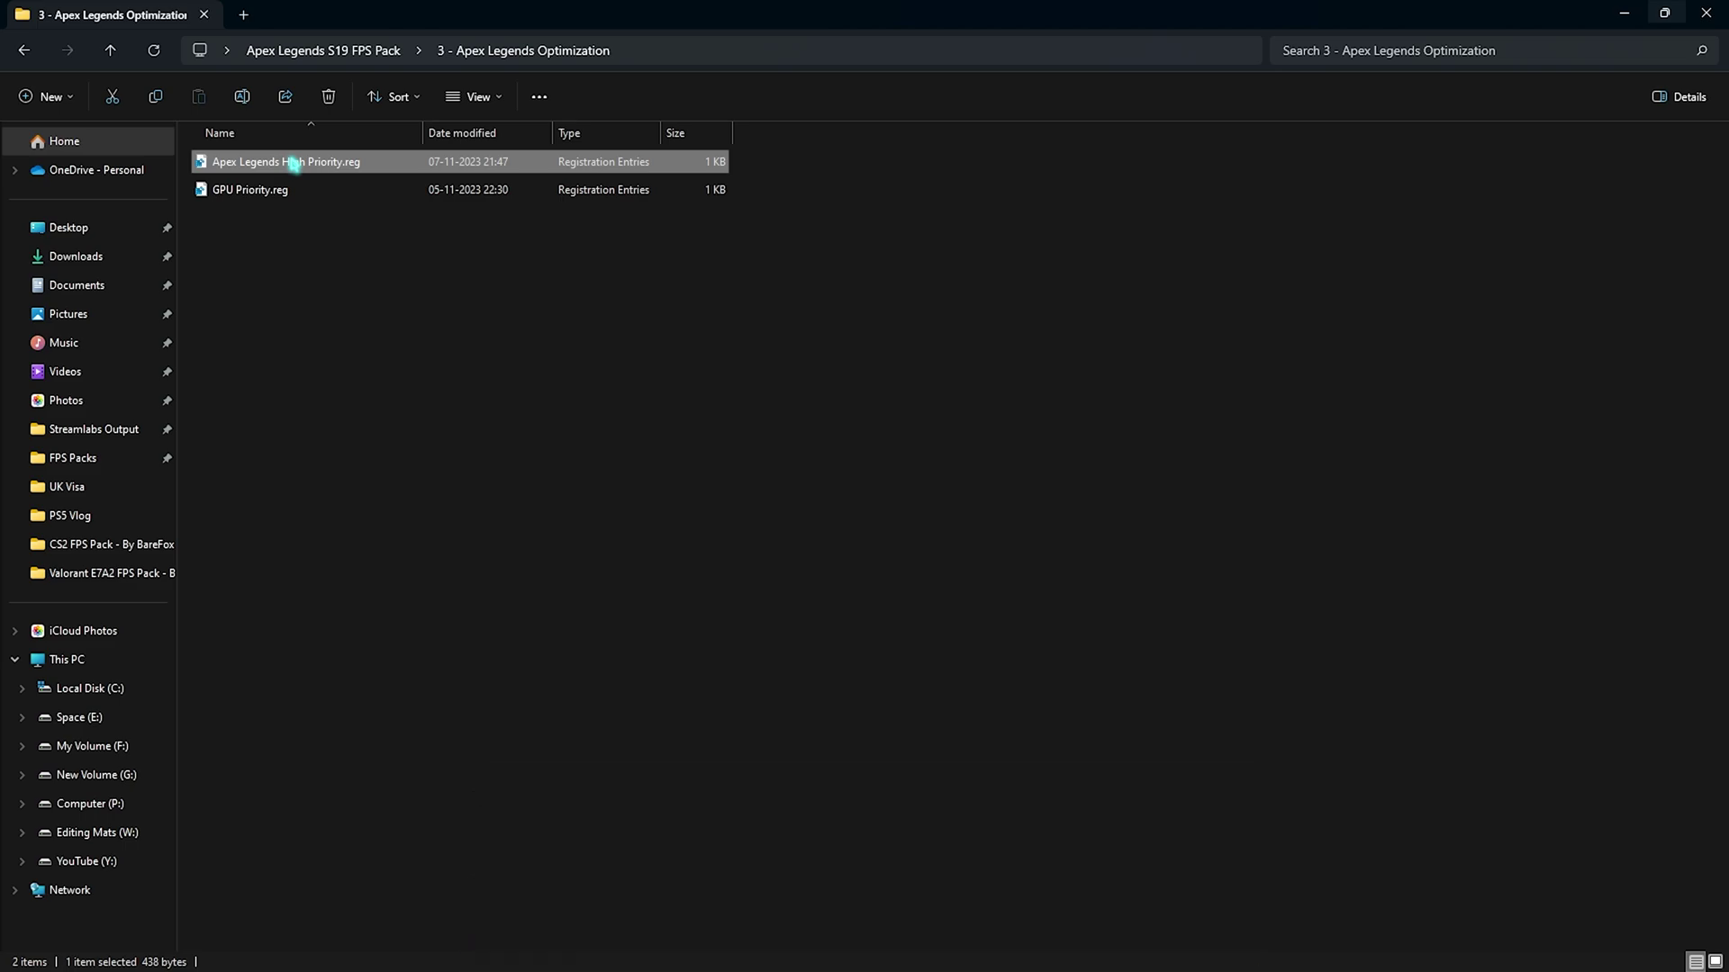
# Open the 4 - Windows Important Tweaks folder and look over its six registry tweak files.
pyautogui.click(330, 52)
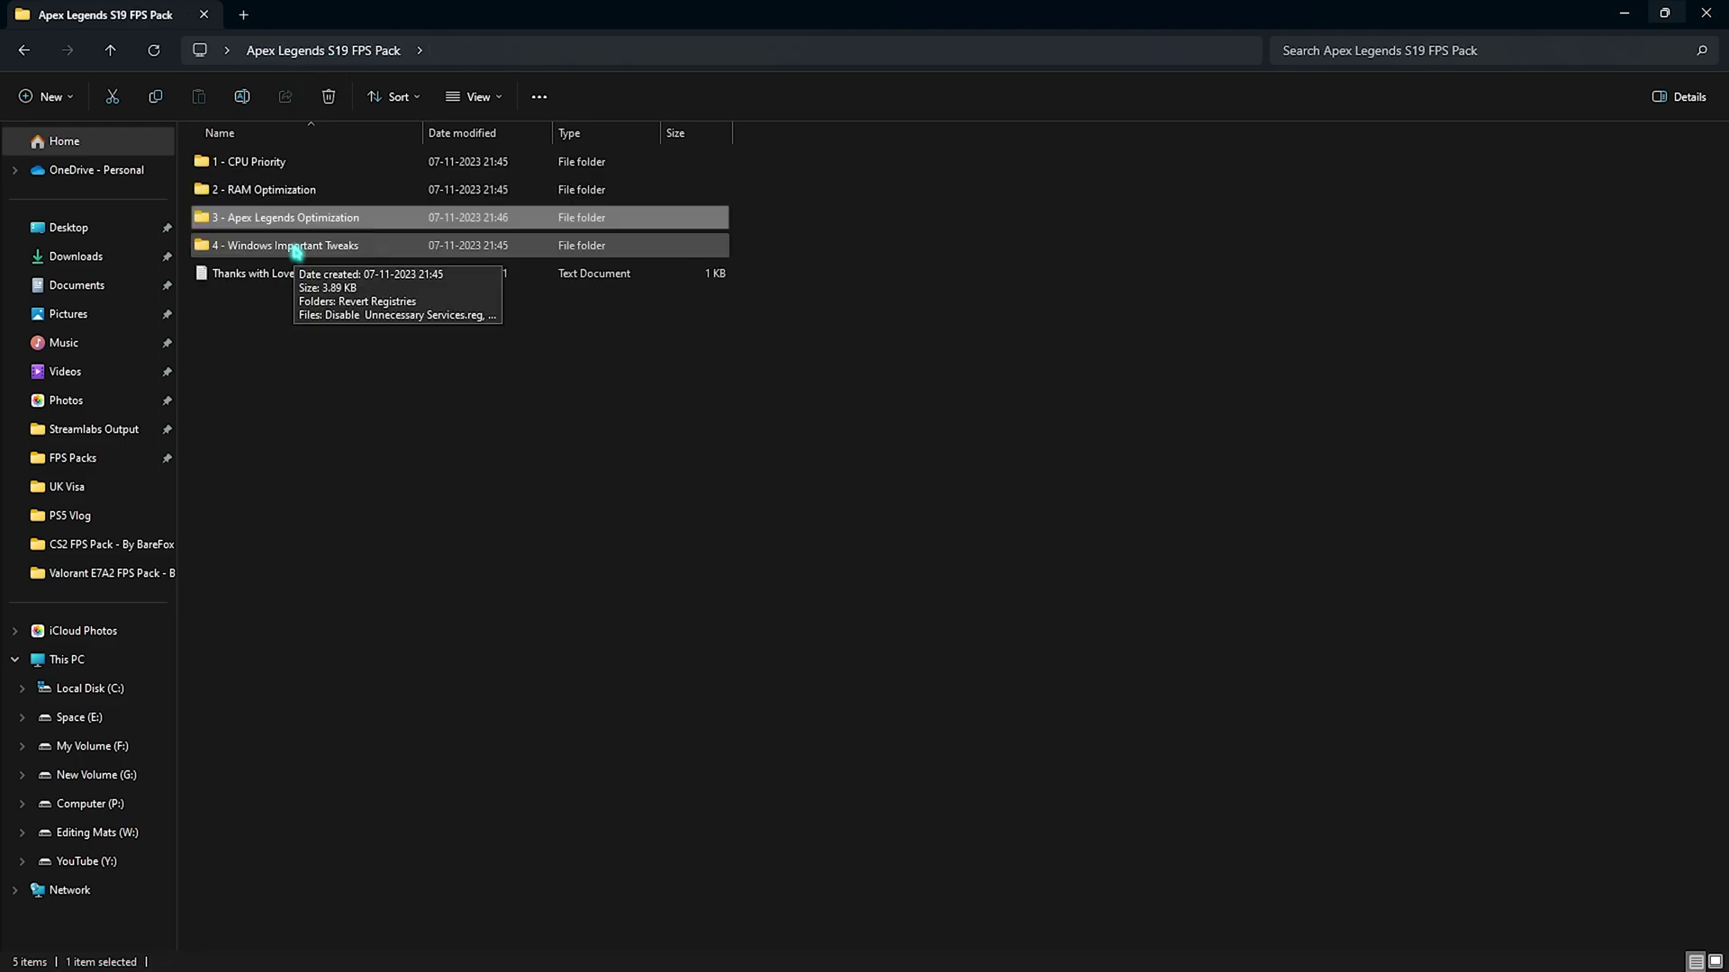
pyautogui.doubleClick(295, 248)
pyautogui.moveTo(408, 423); pyautogui.dragTo(283, 192)
pyautogui.click(359, 483)
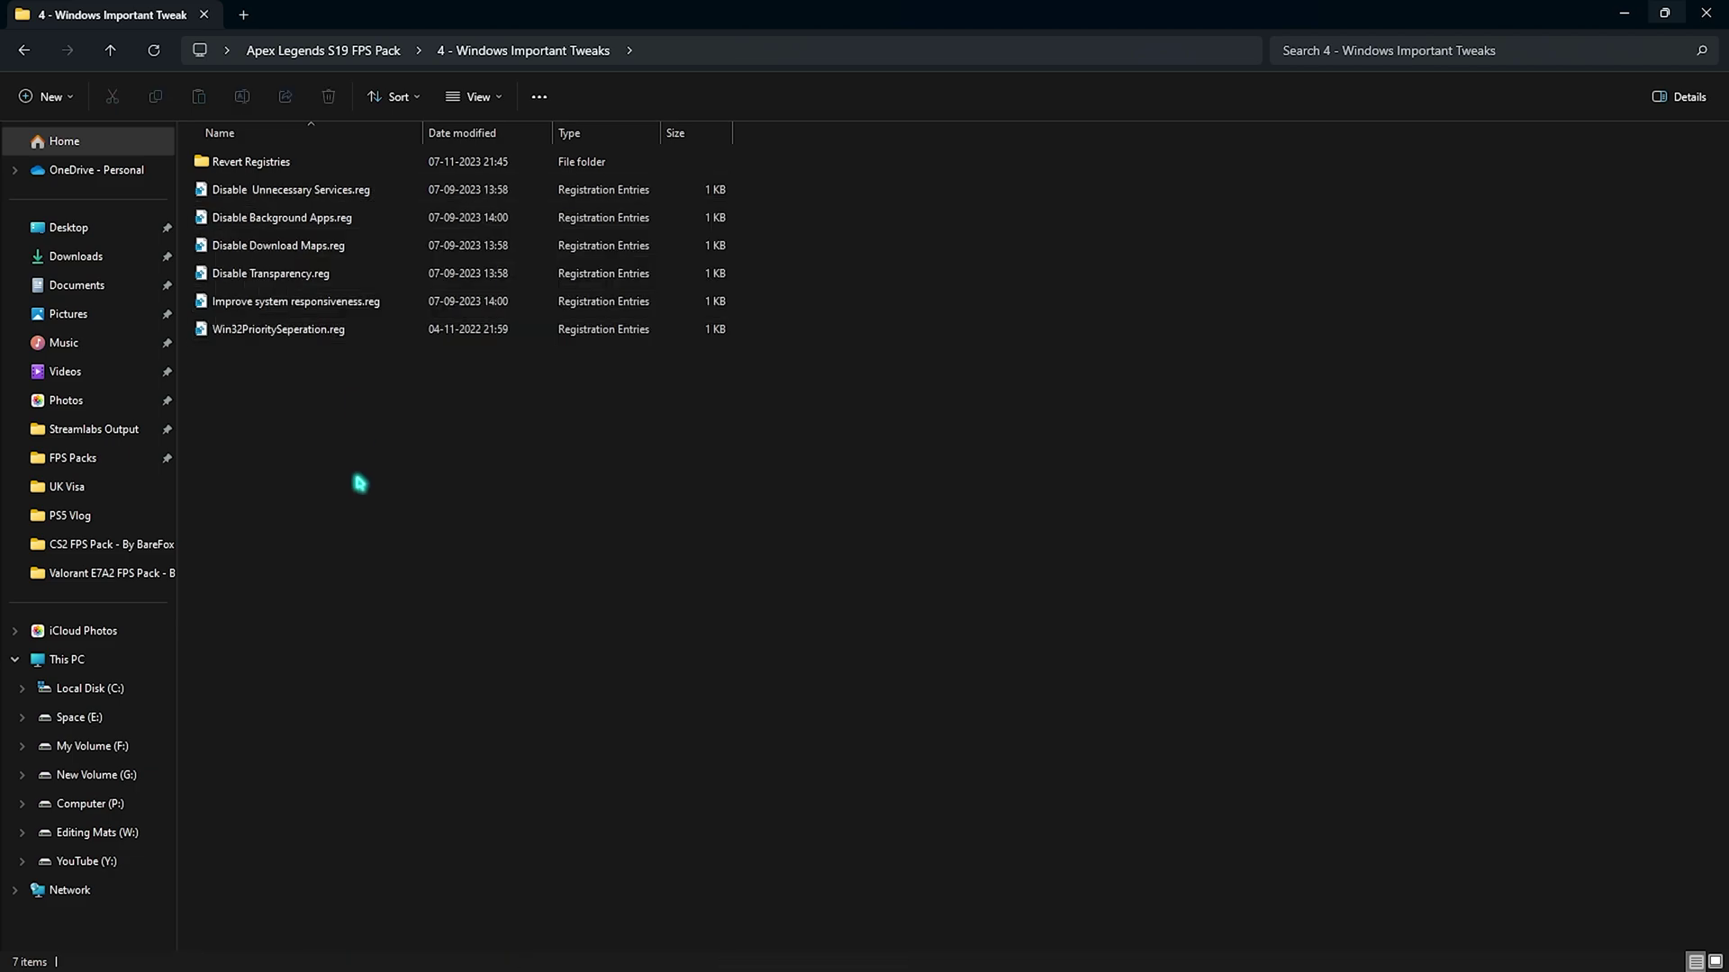
pyautogui.moveTo(742, 443); pyautogui.dragTo(443, 187)
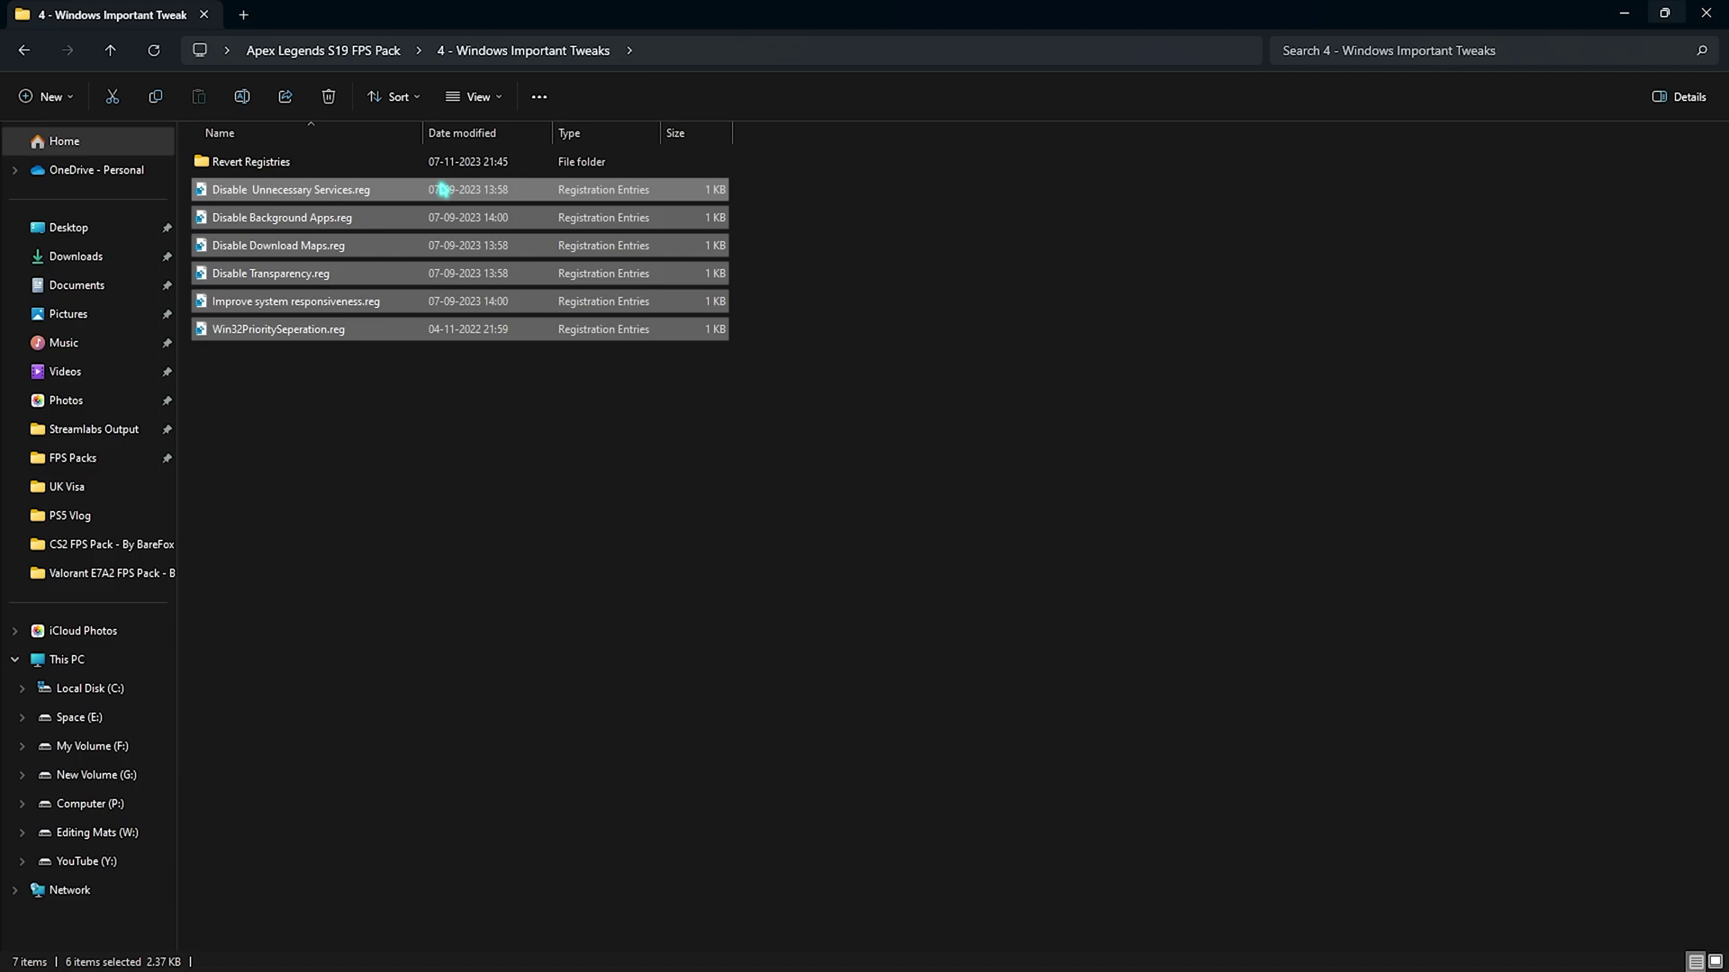
pyautogui.moveTo(489, 406); pyautogui.dragTo(326, 185)
pyautogui.click(382, 461)
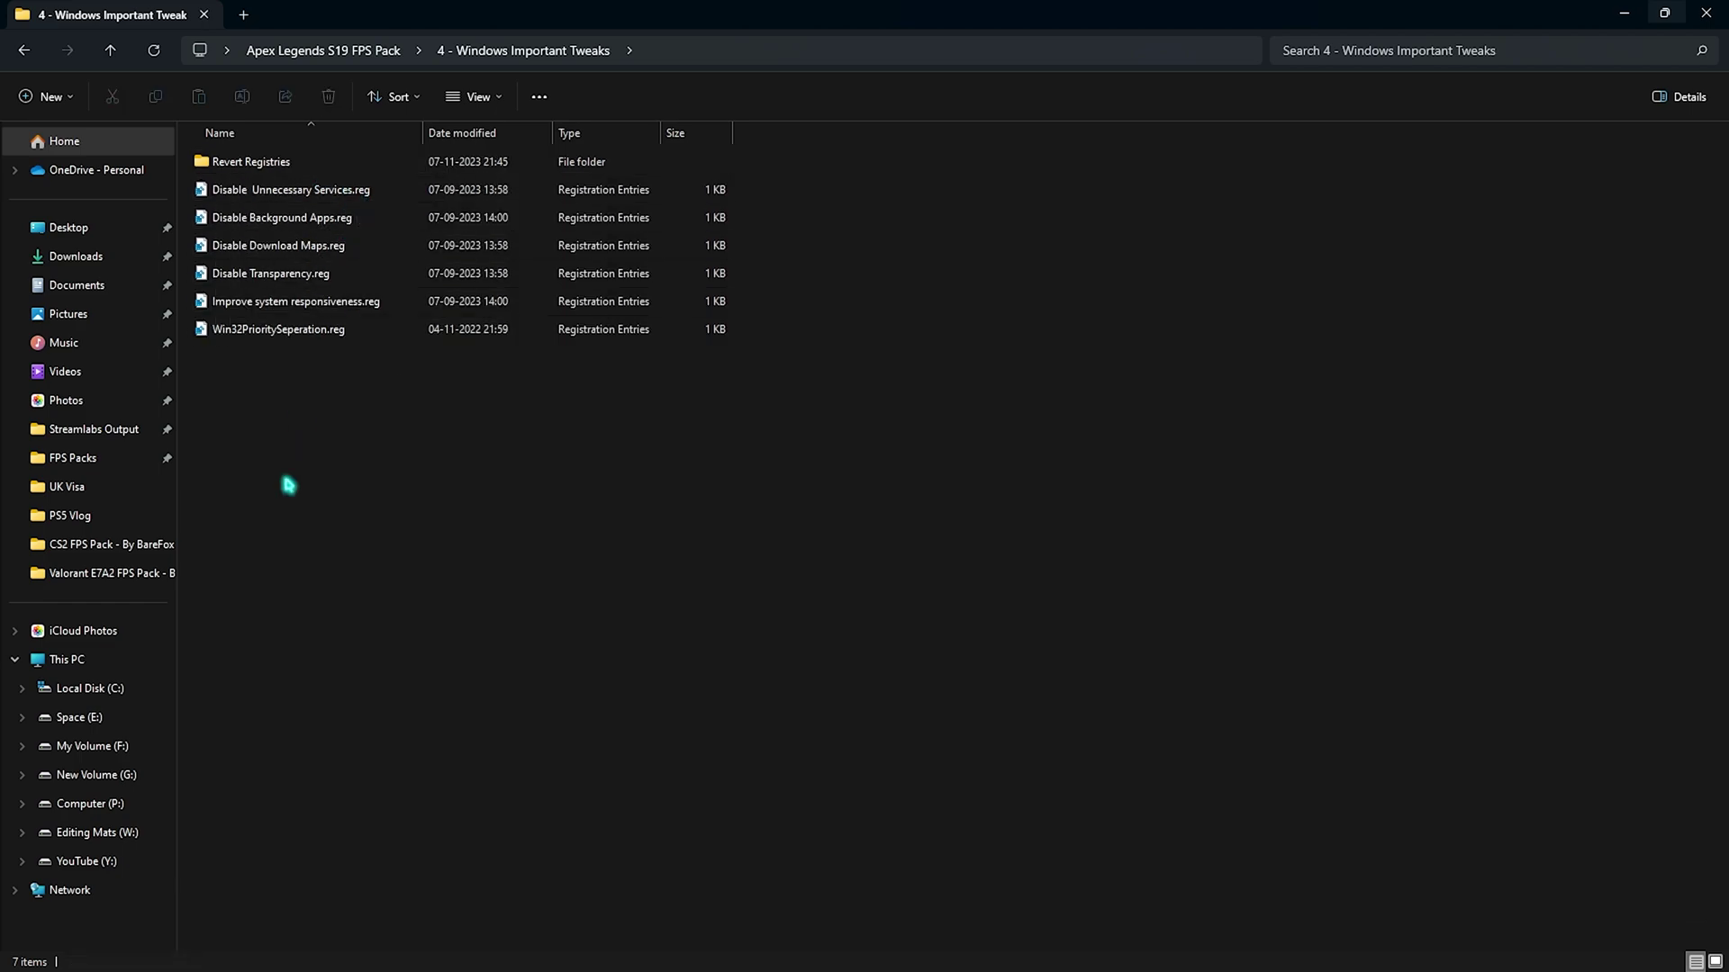
# Open the Revert Registries folder and look over the files that undo the Windows tweaks.
pyautogui.moveTo(282, 507); pyautogui.dragTo(315, 185)
pyautogui.doubleClick(272, 165)
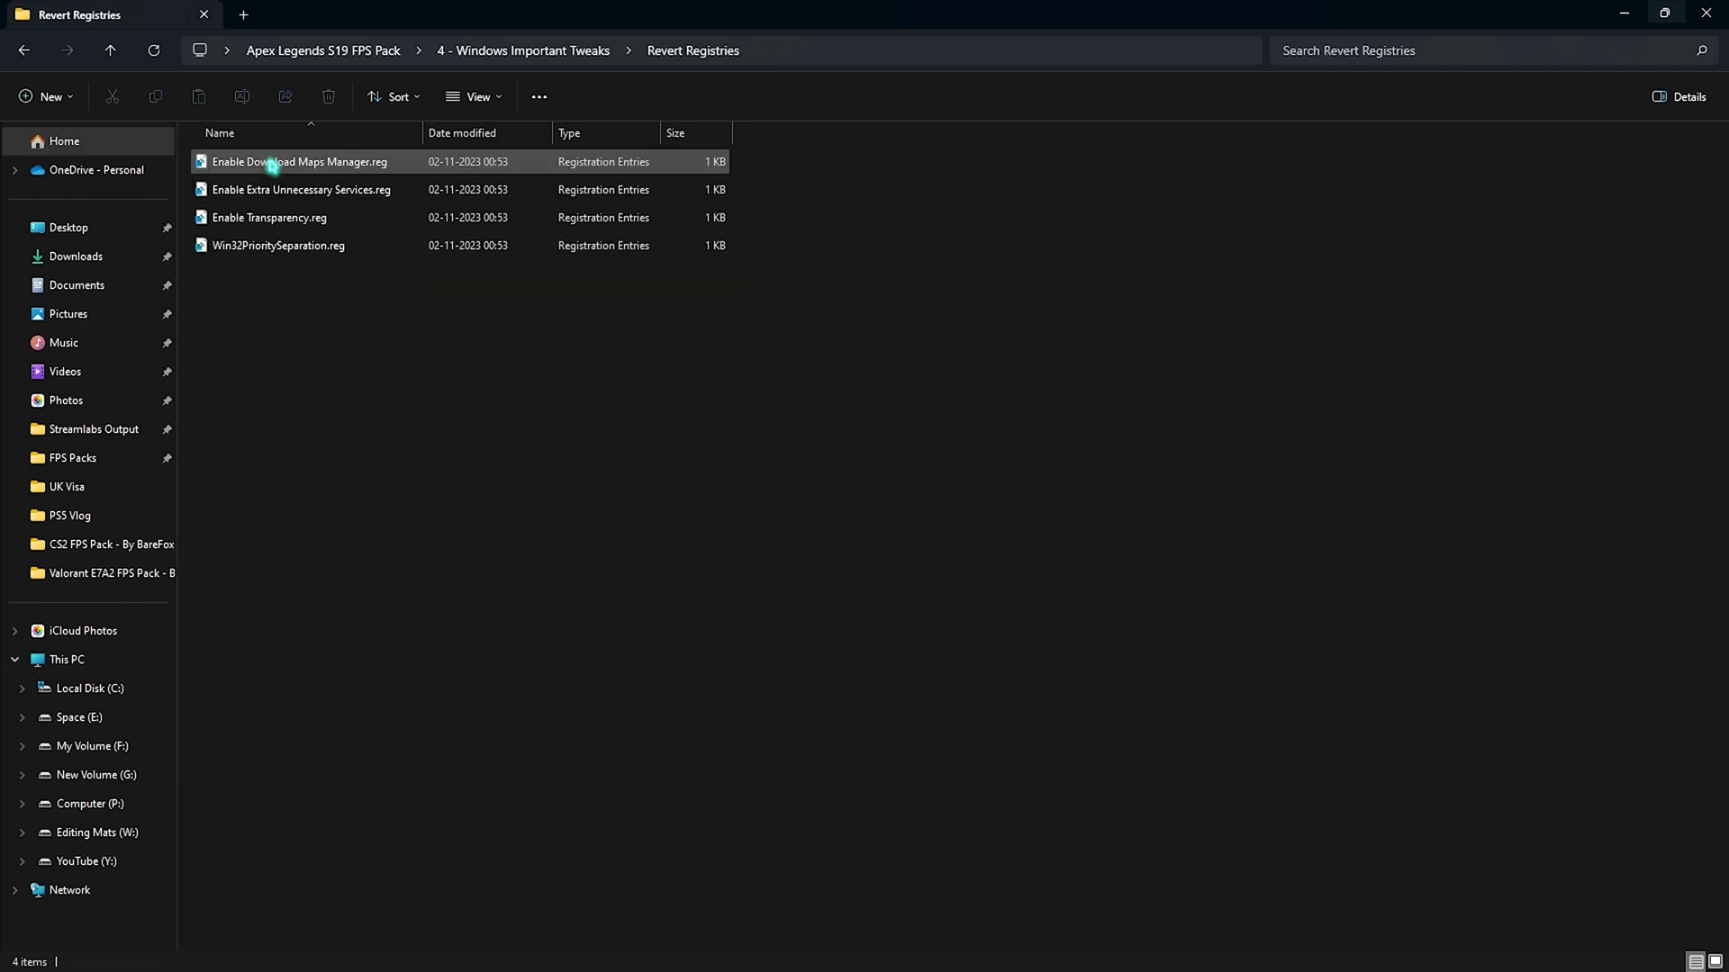
pyautogui.moveTo(547, 432); pyautogui.dragTo(424, 149)
pyautogui.click(453, 348)
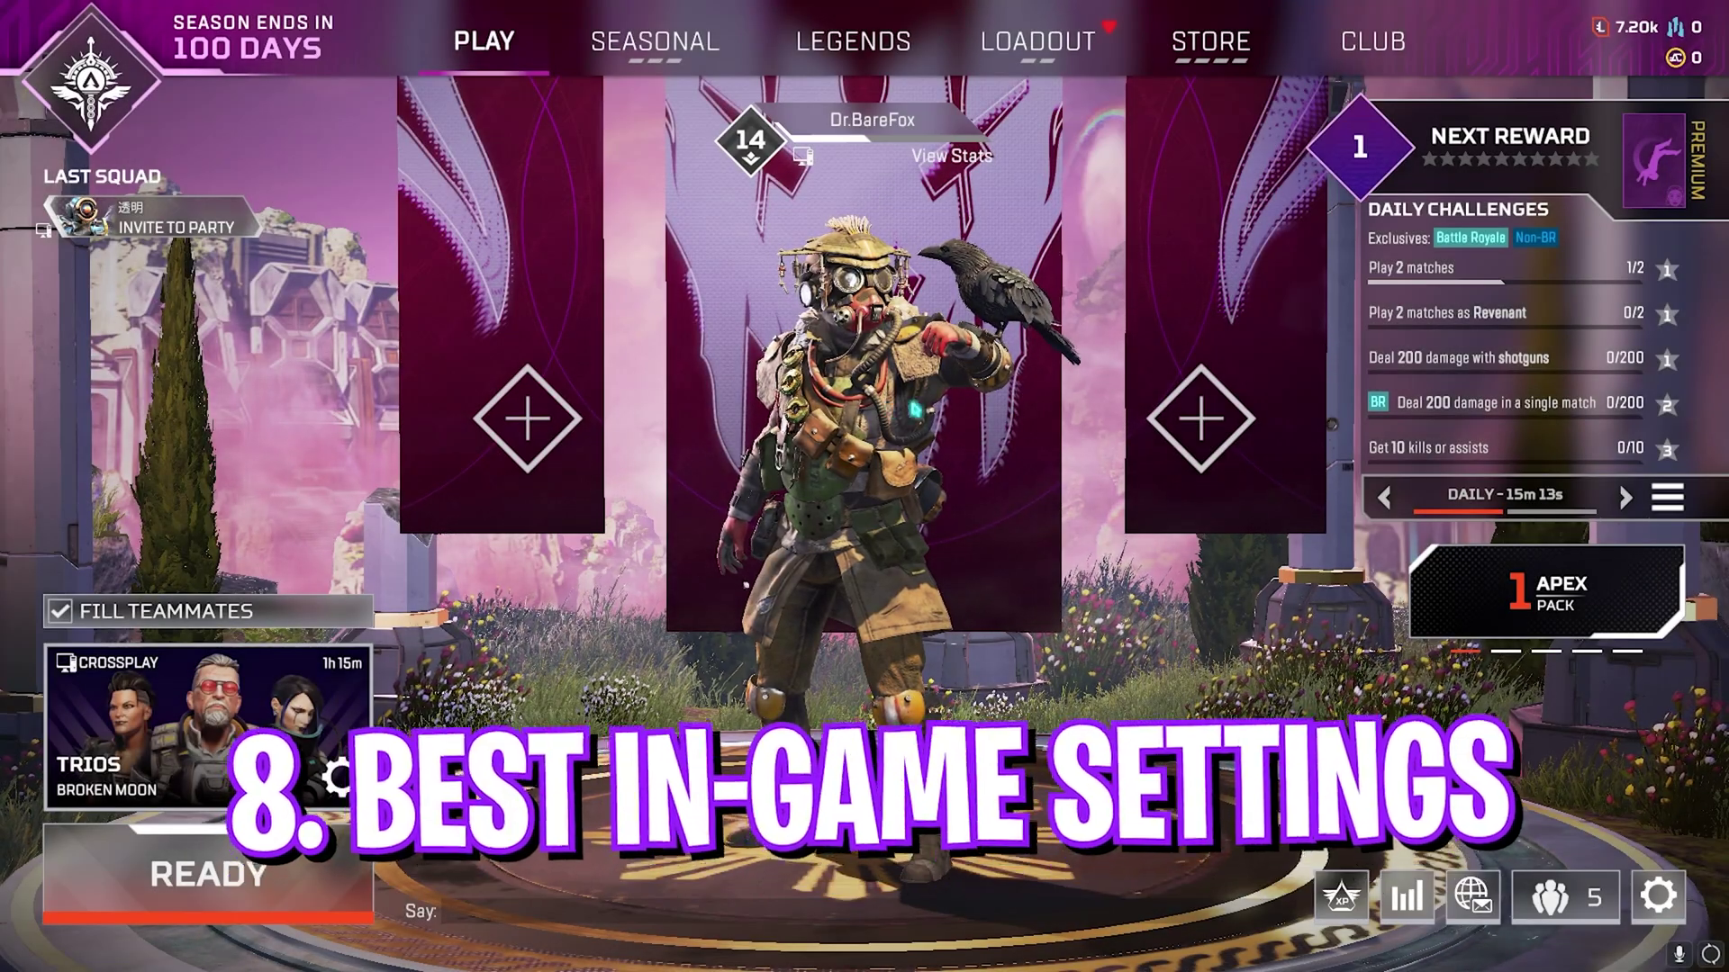
# In Apex Legends, open the game settings and show the video options.
pyautogui.click(1647, 891)
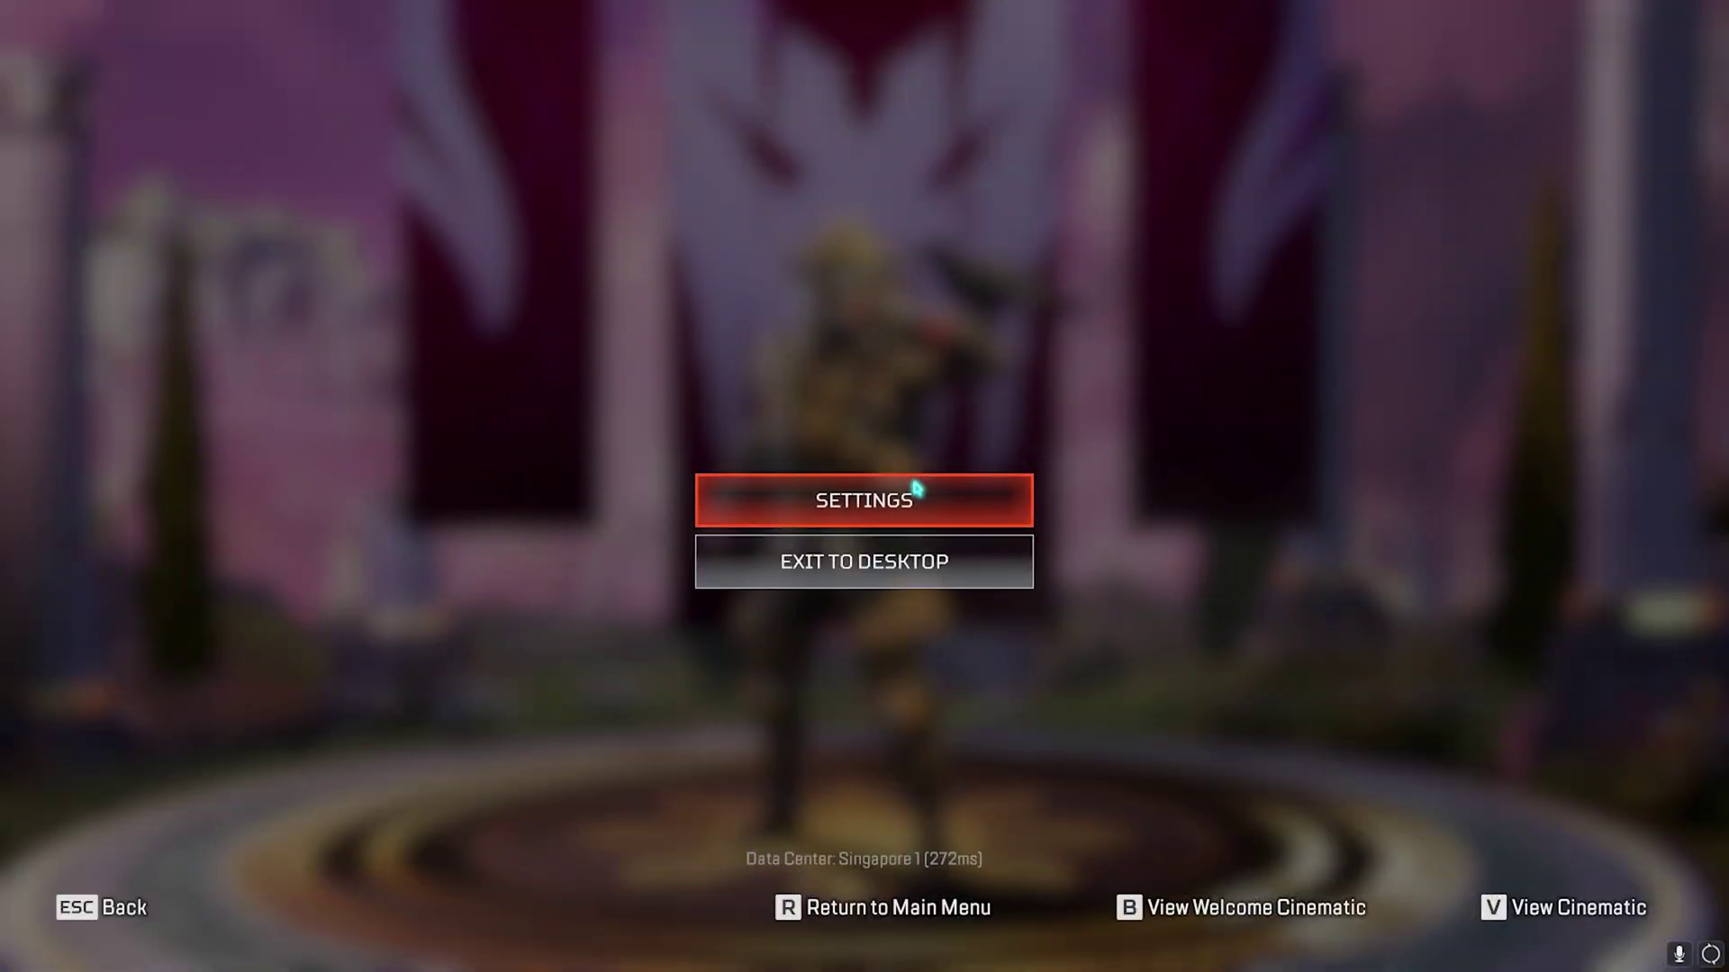
pyautogui.click(851, 494)
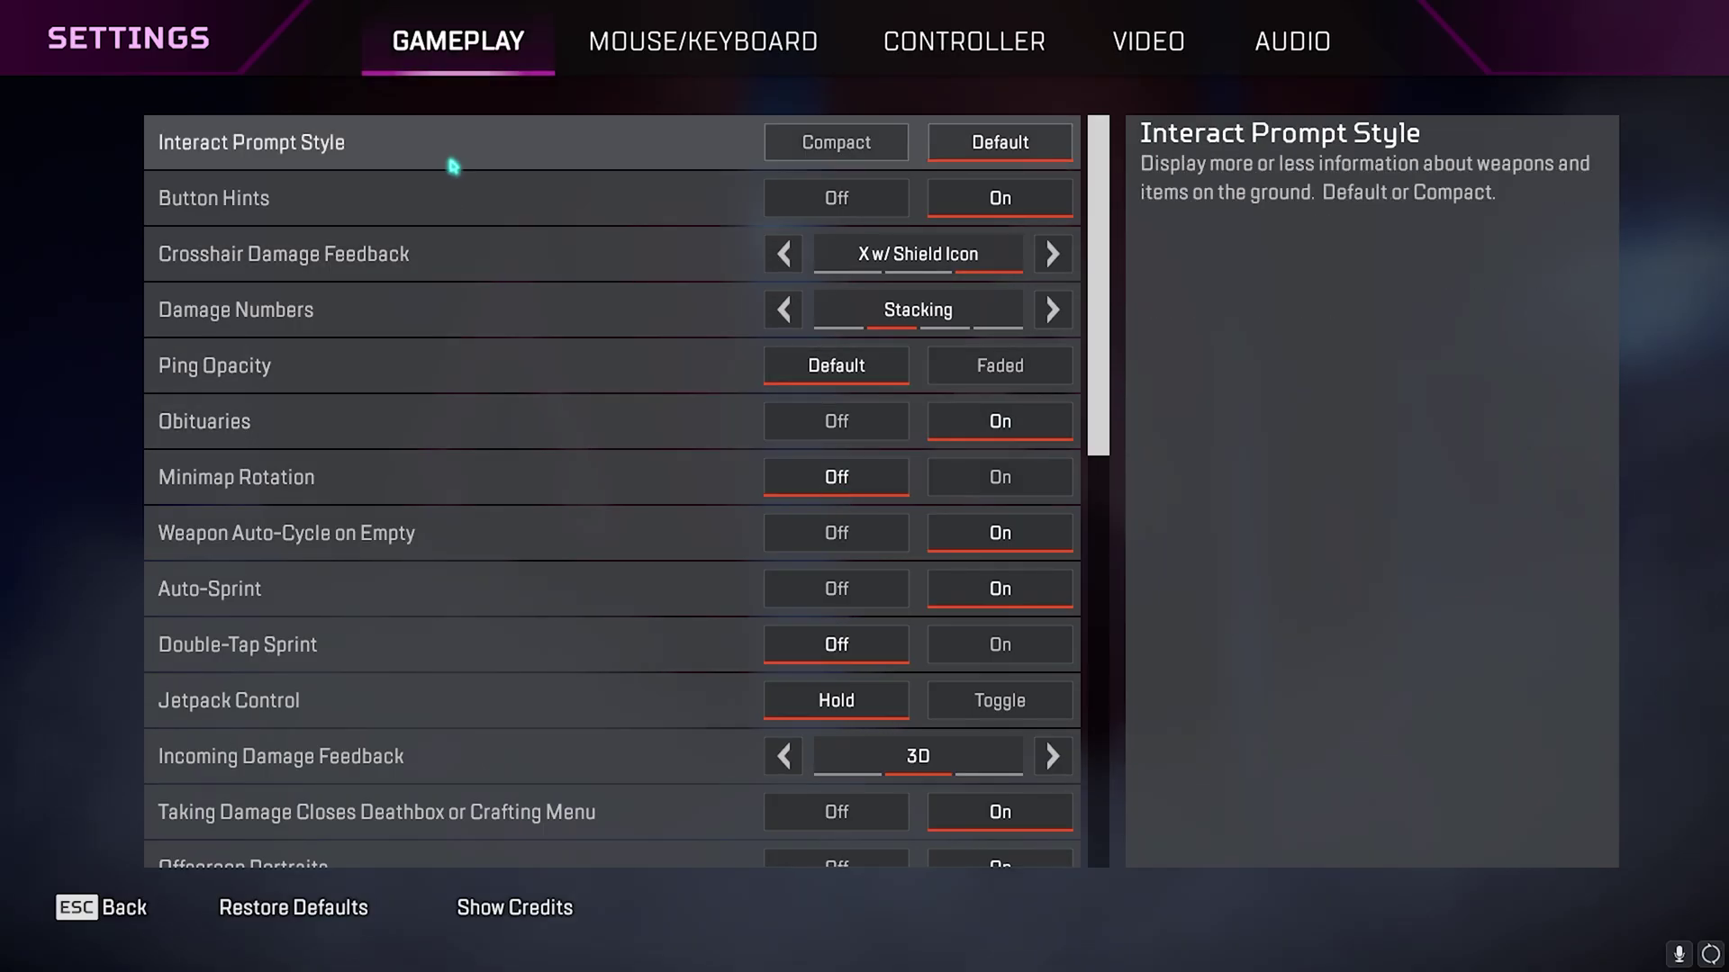
pyautogui.click(1148, 41)
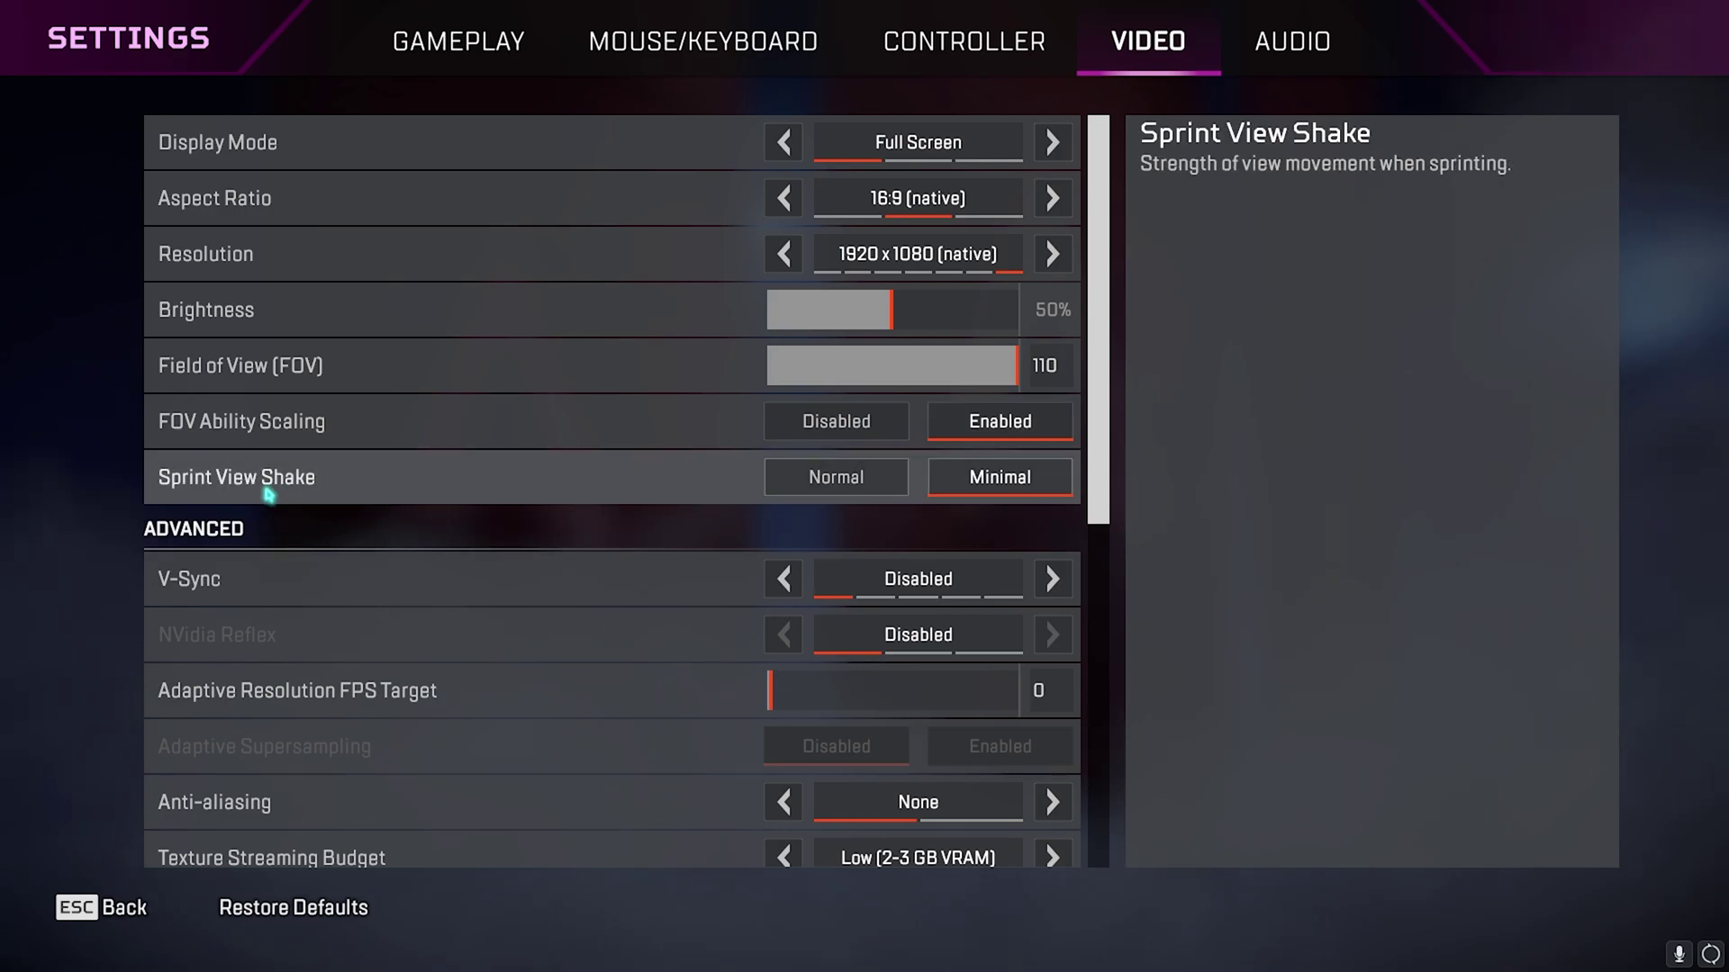
# Lower the Texture Streaming Budget one level and return it to Low (2-3 GB VRAM).
pyautogui.scroll(-3, 305, 532)
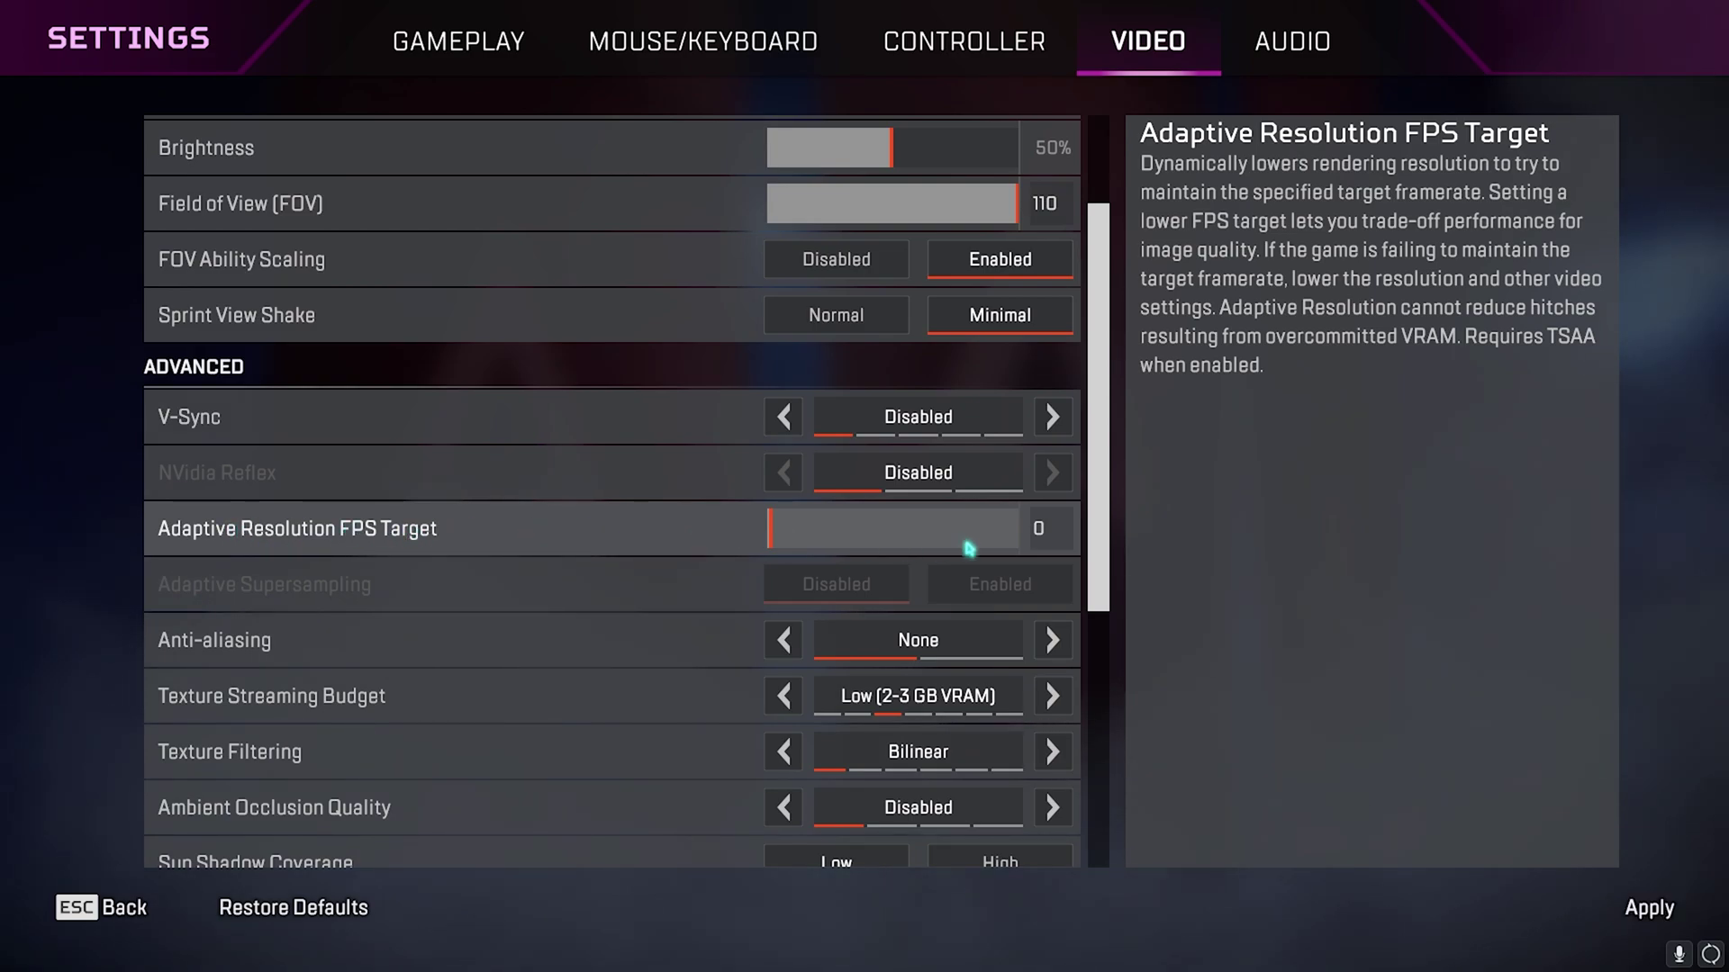
pyautogui.scroll(-2, 378, 527)
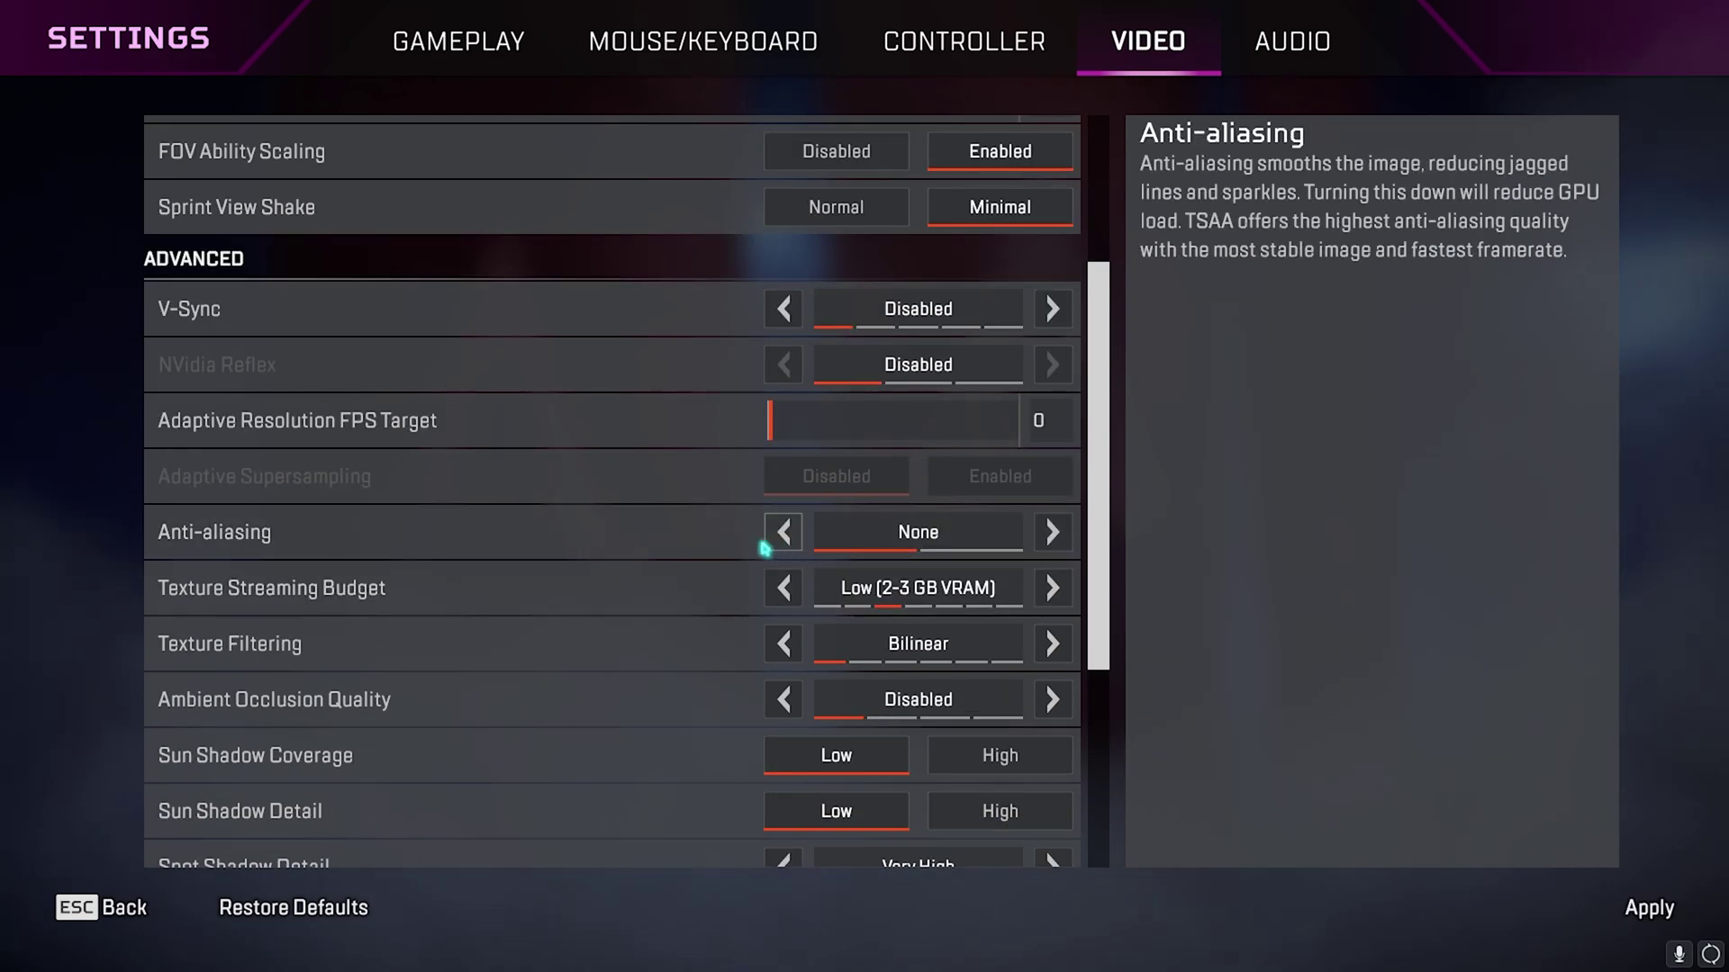
pyautogui.click(784, 588)
pyautogui.click(1052, 588)
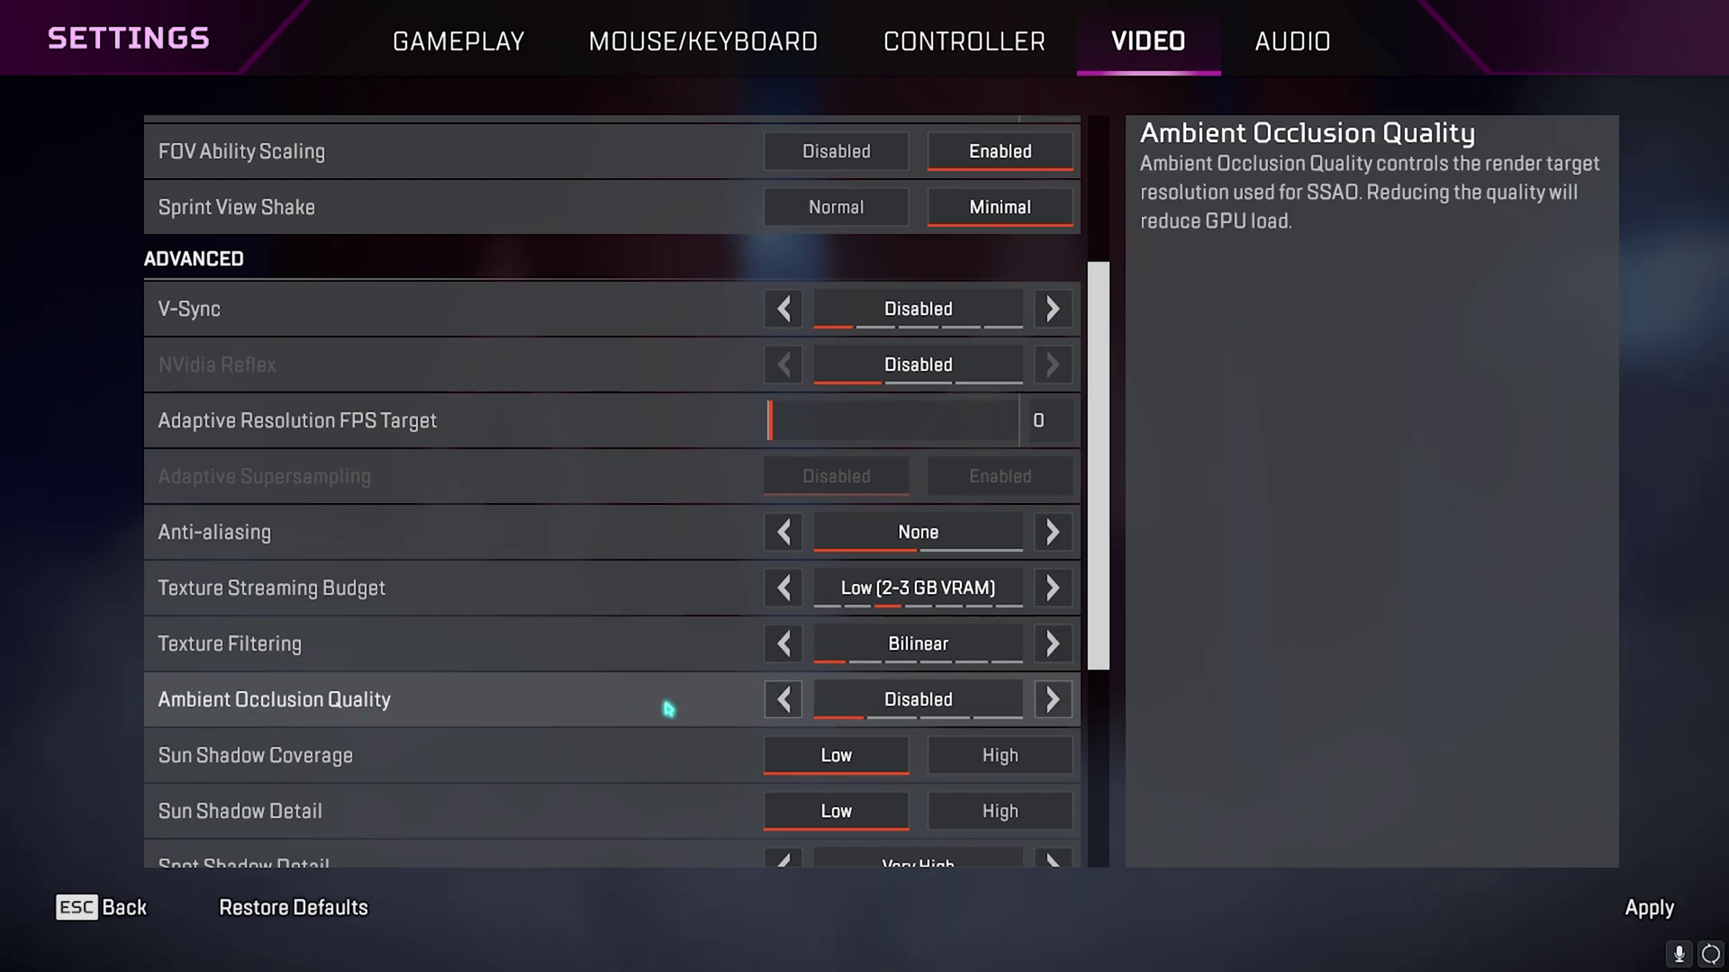
# Set both Spot Shadow Detail and Dynamic Spot Shadows to Disabled in the advanced video settings.
pyautogui.scroll(-1, 668, 709)
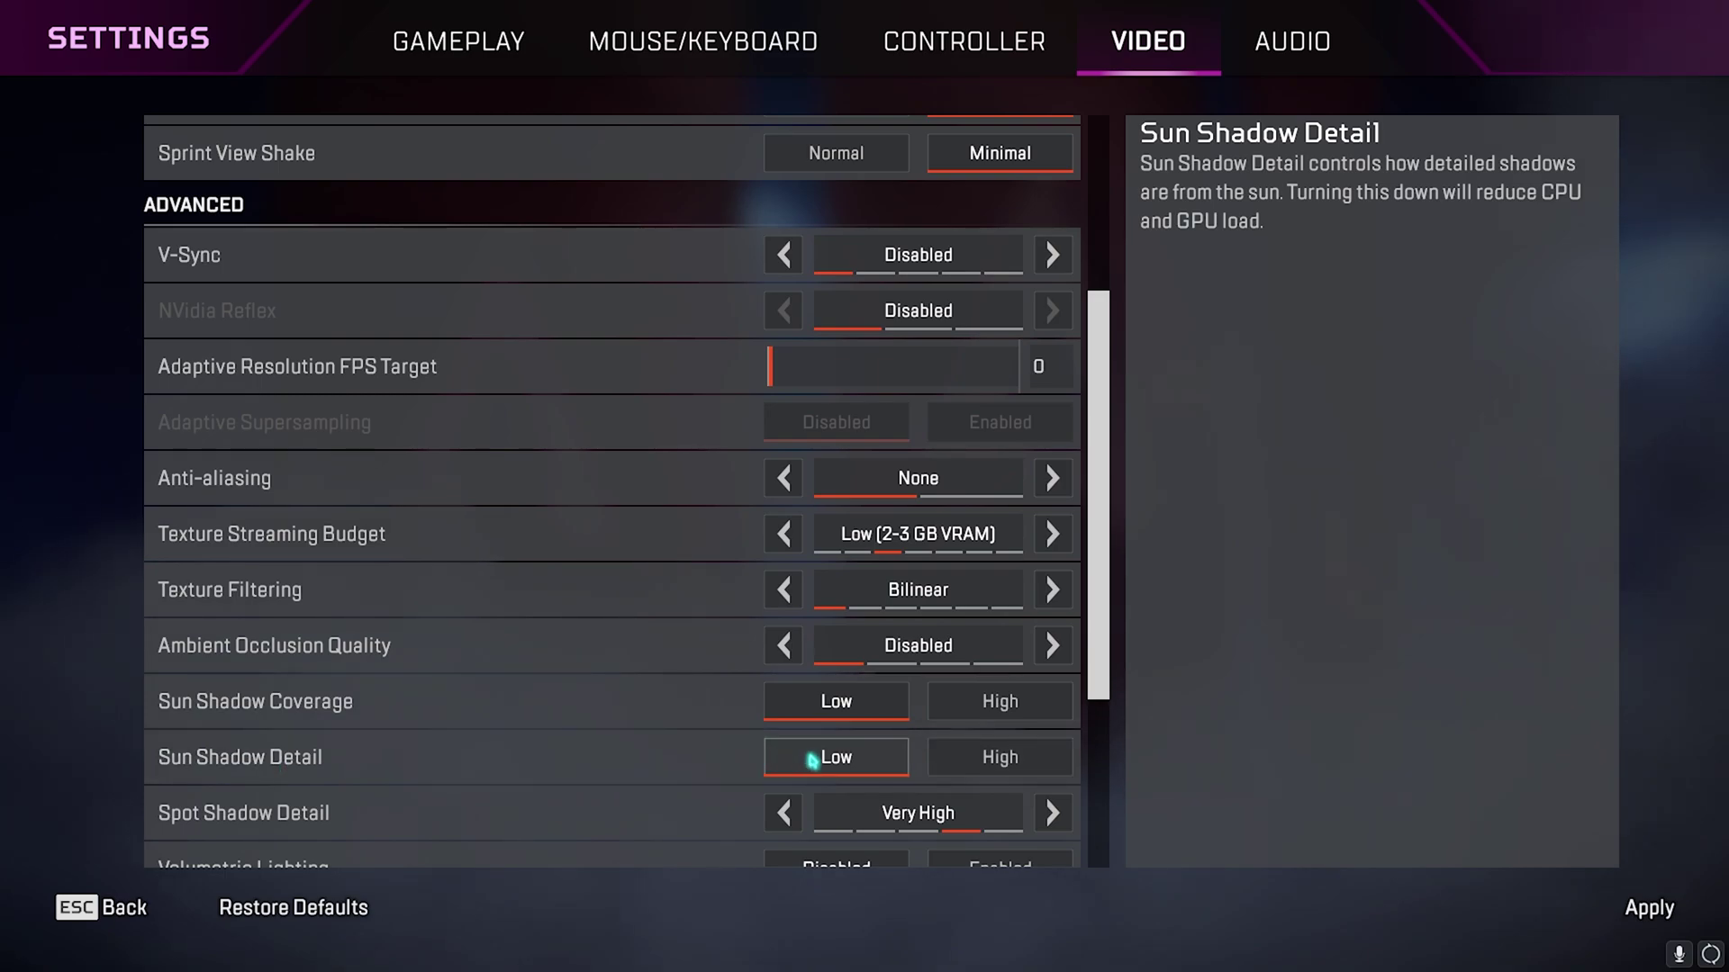
pyautogui.scroll(-4, 540, 747)
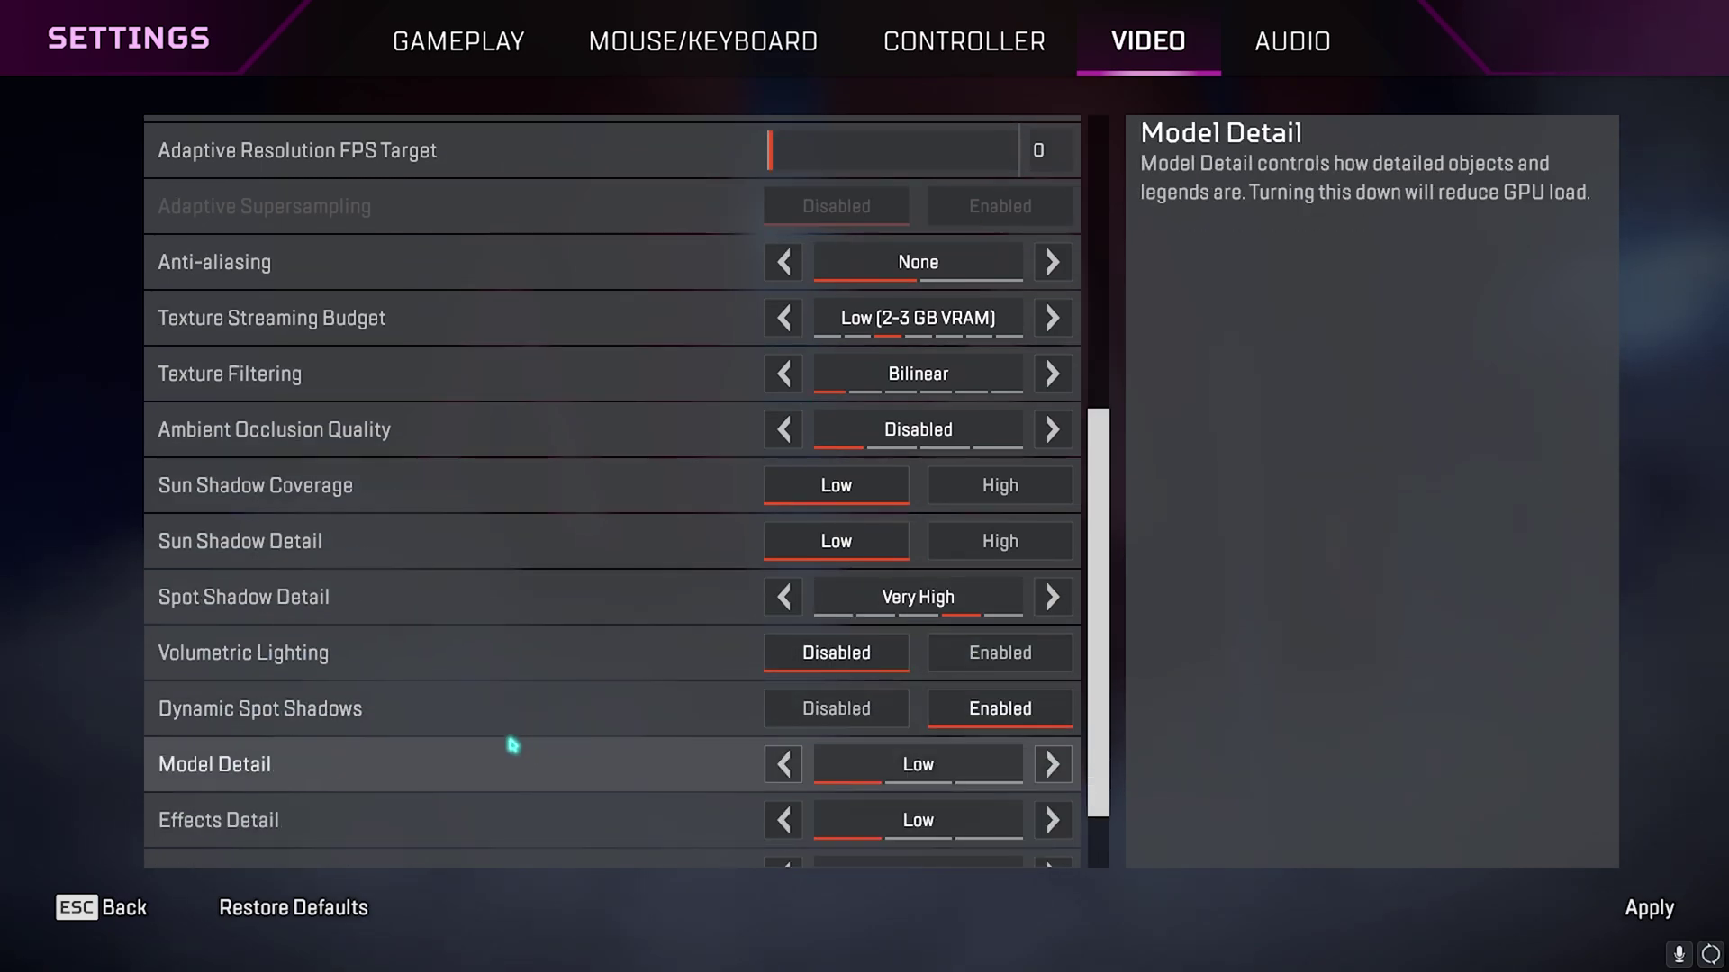
pyautogui.click(785, 601)
pyautogui.click(785, 602)
pyautogui.click(785, 601)
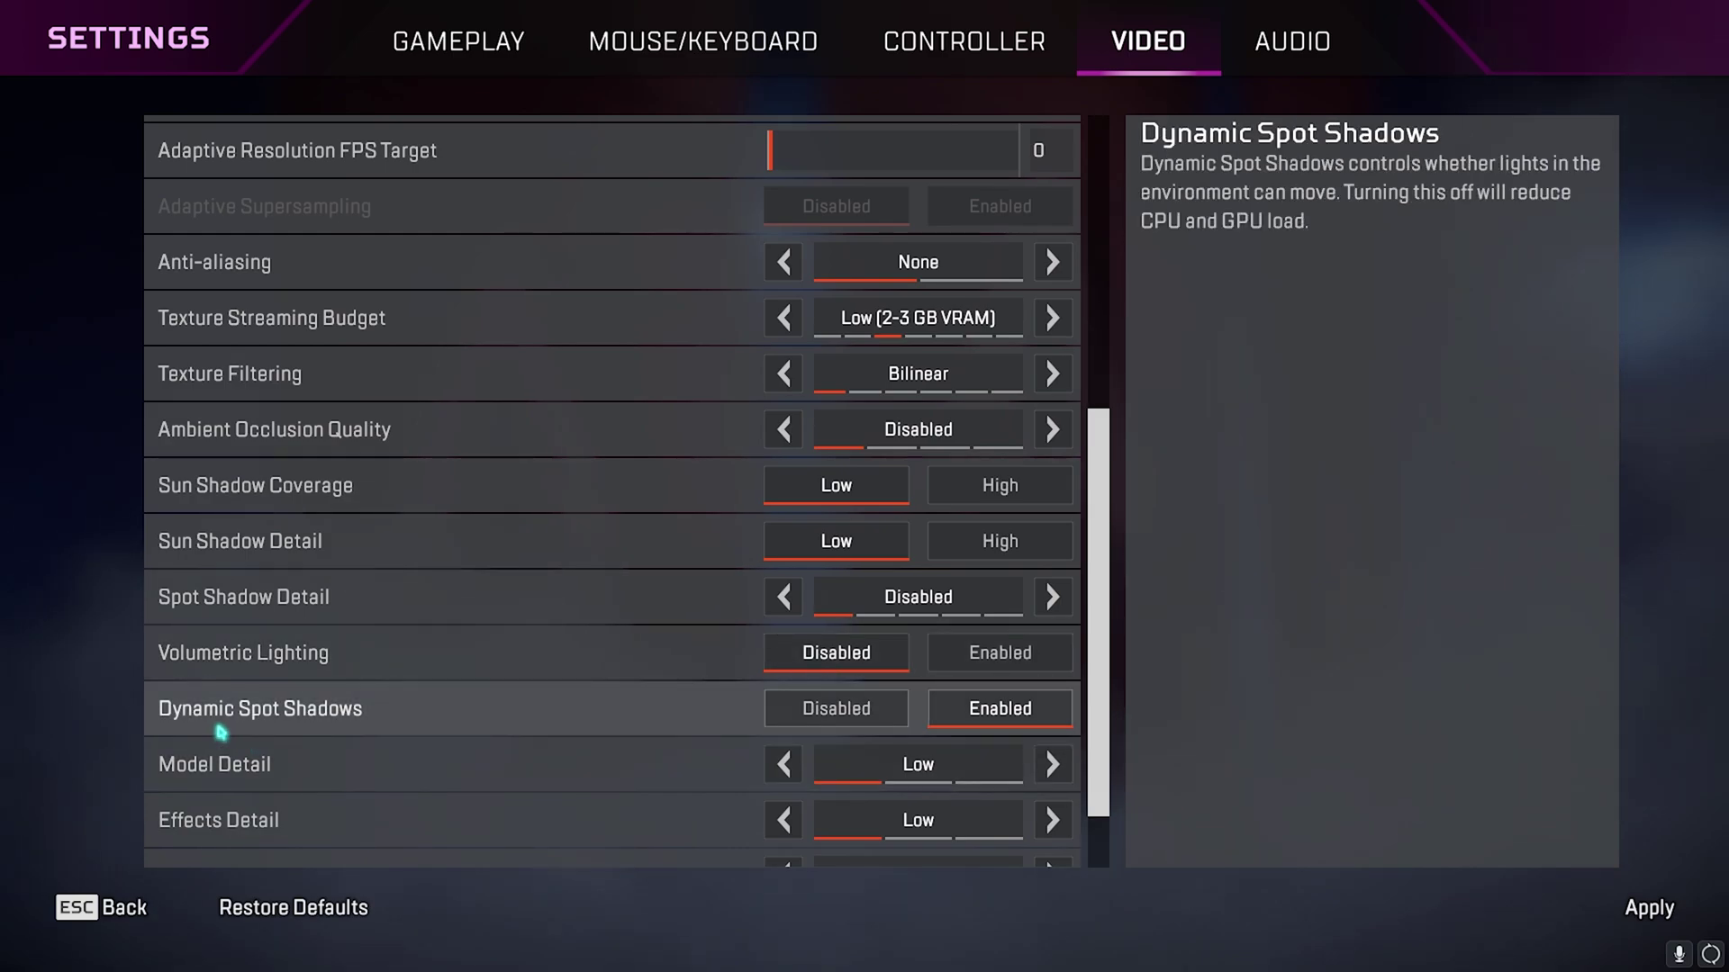
pyautogui.click(858, 717)
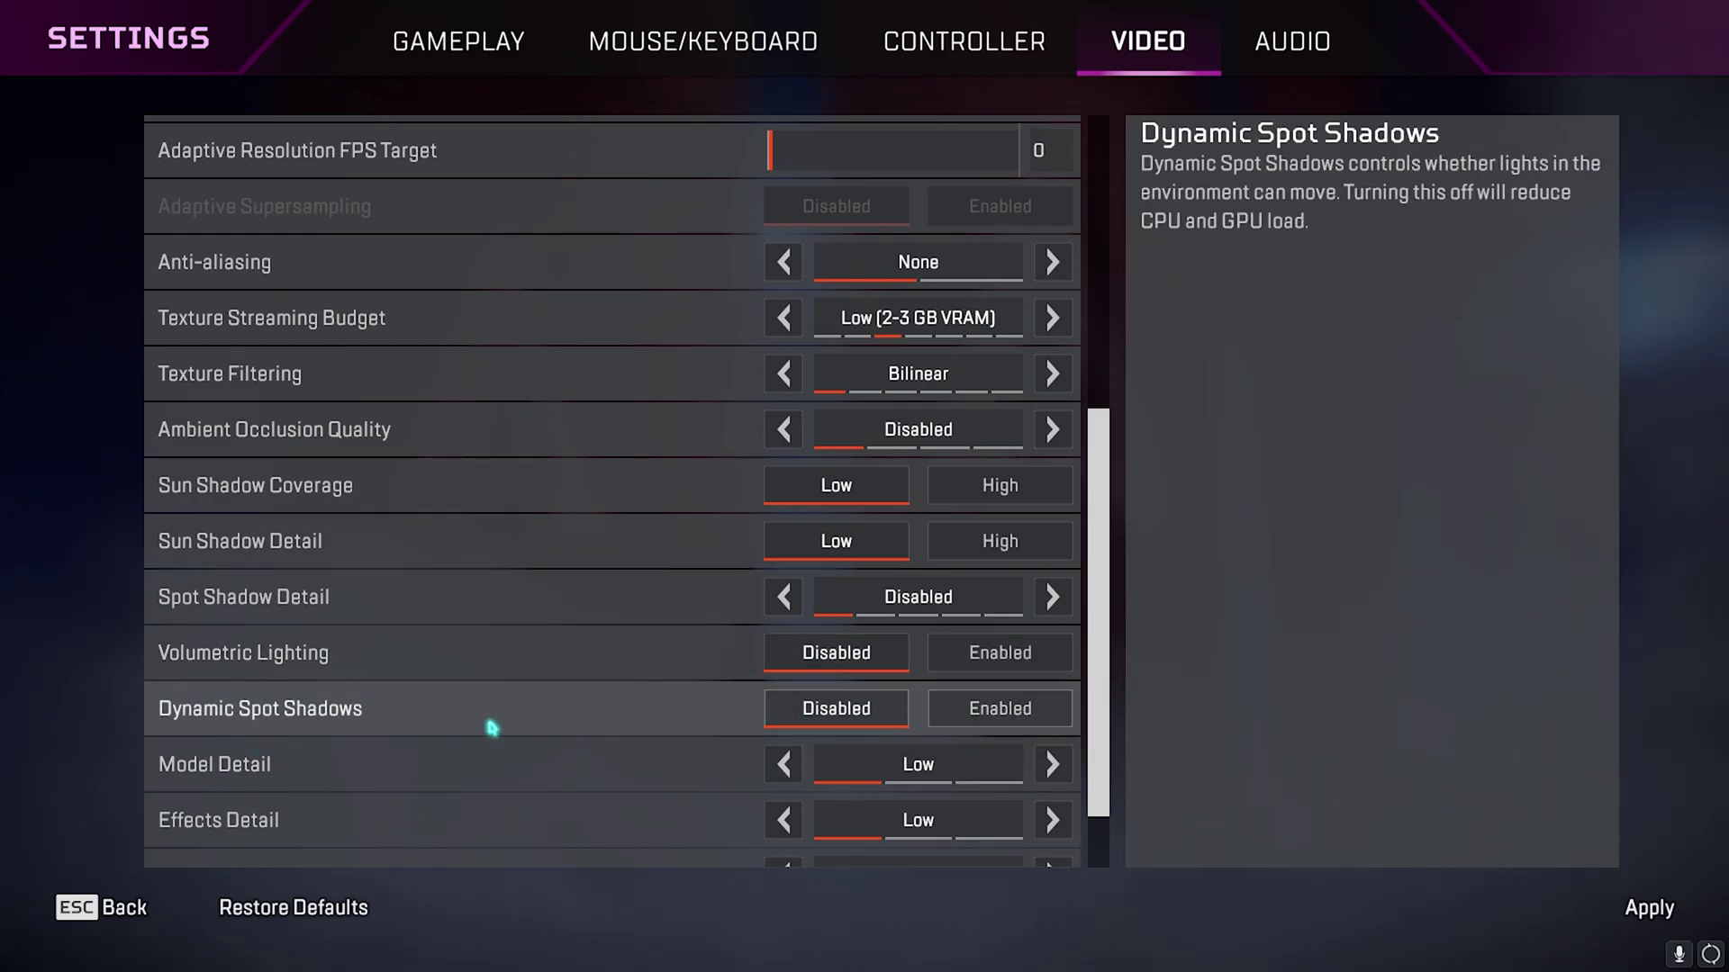
# Review the advanced video settings down to Ragdolls and back up to the display options, and close the settings.
pyautogui.scroll(-2, 236, 688)
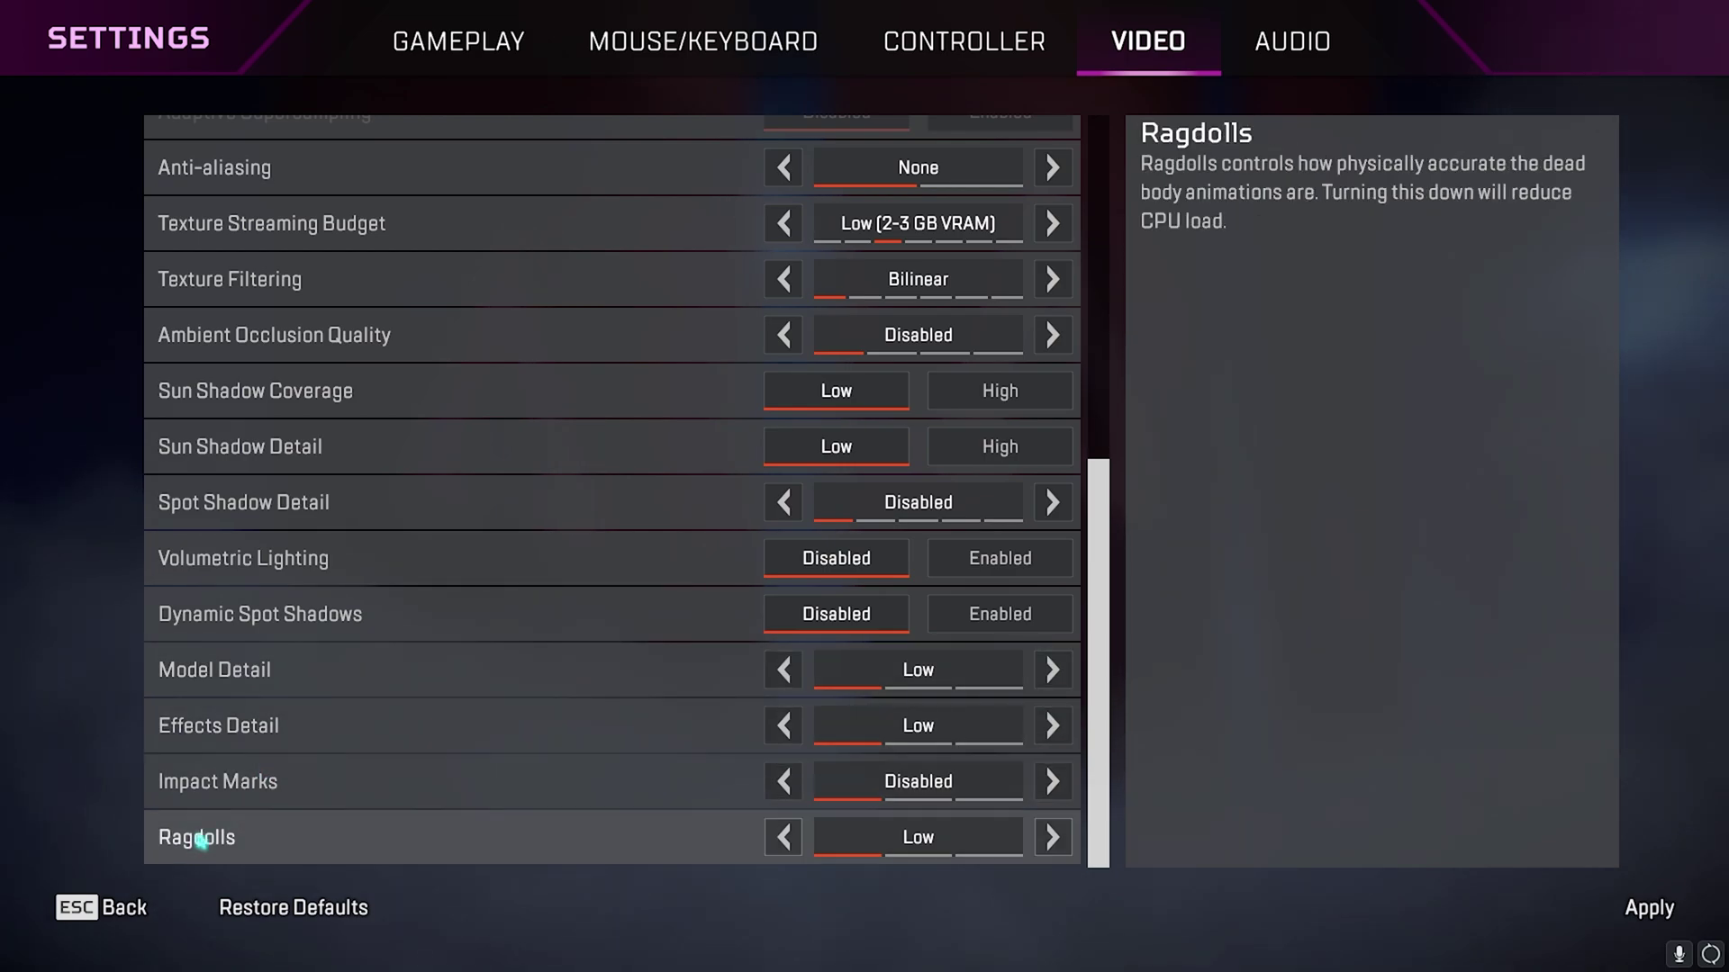
pyautogui.scroll(12, 436, 797)
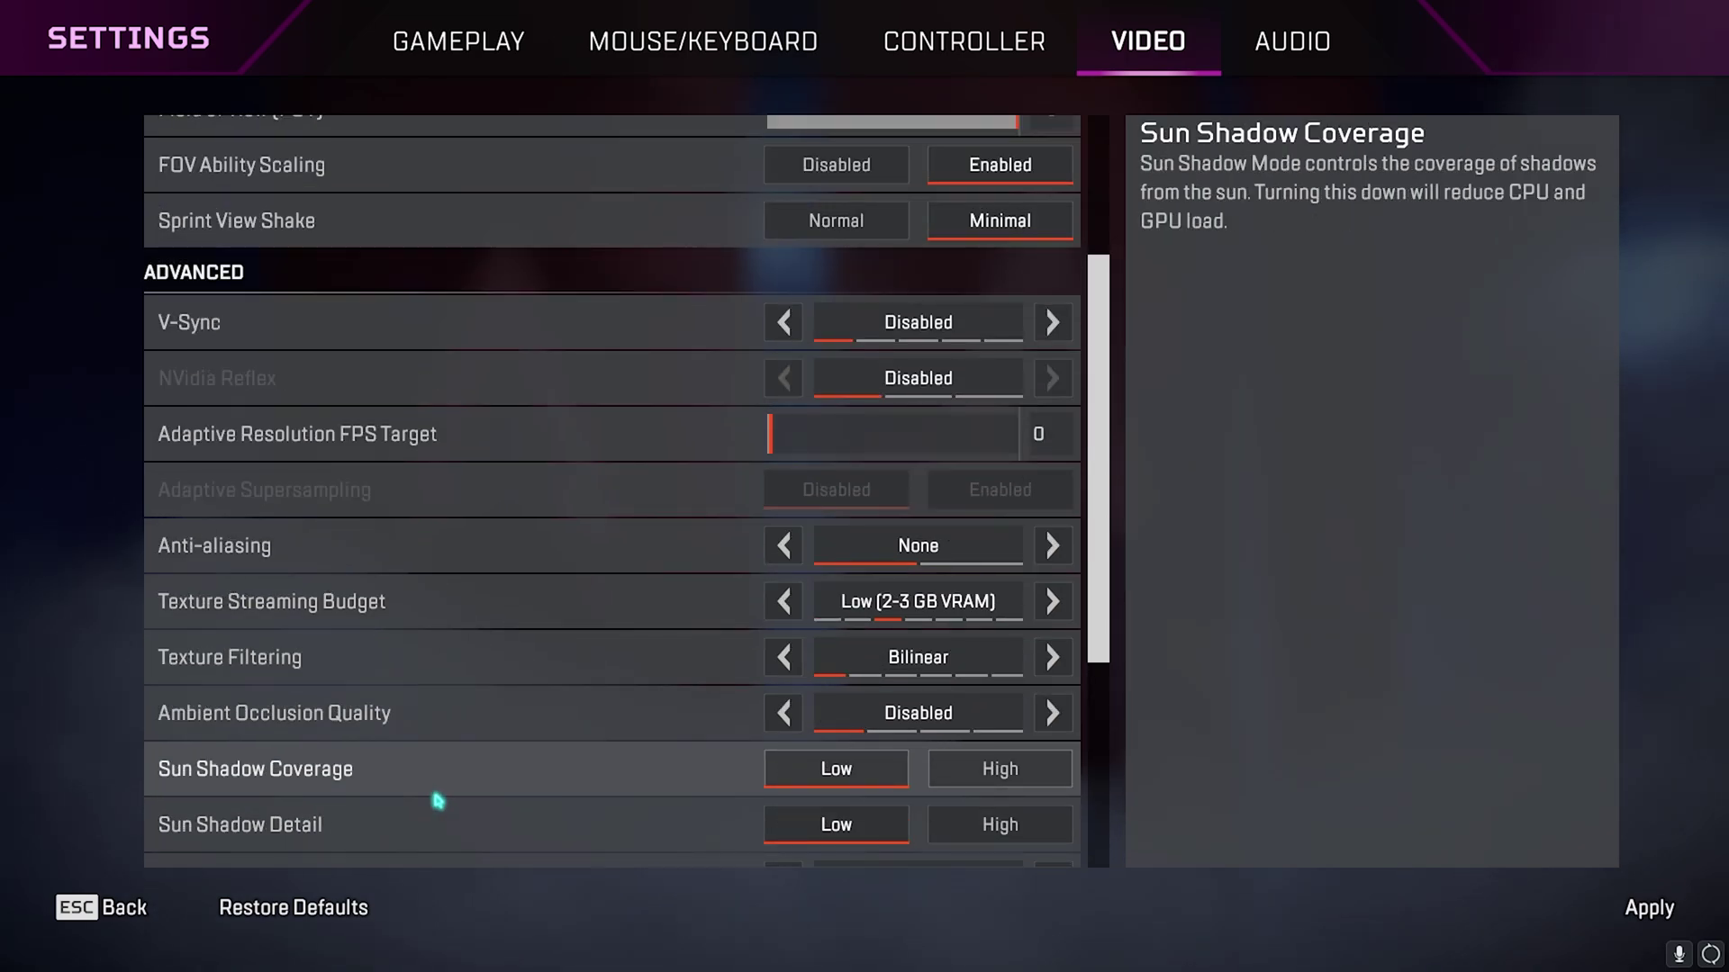
pyautogui.scroll(-7, 668, 749)
pyautogui.scroll(7, 631, 766)
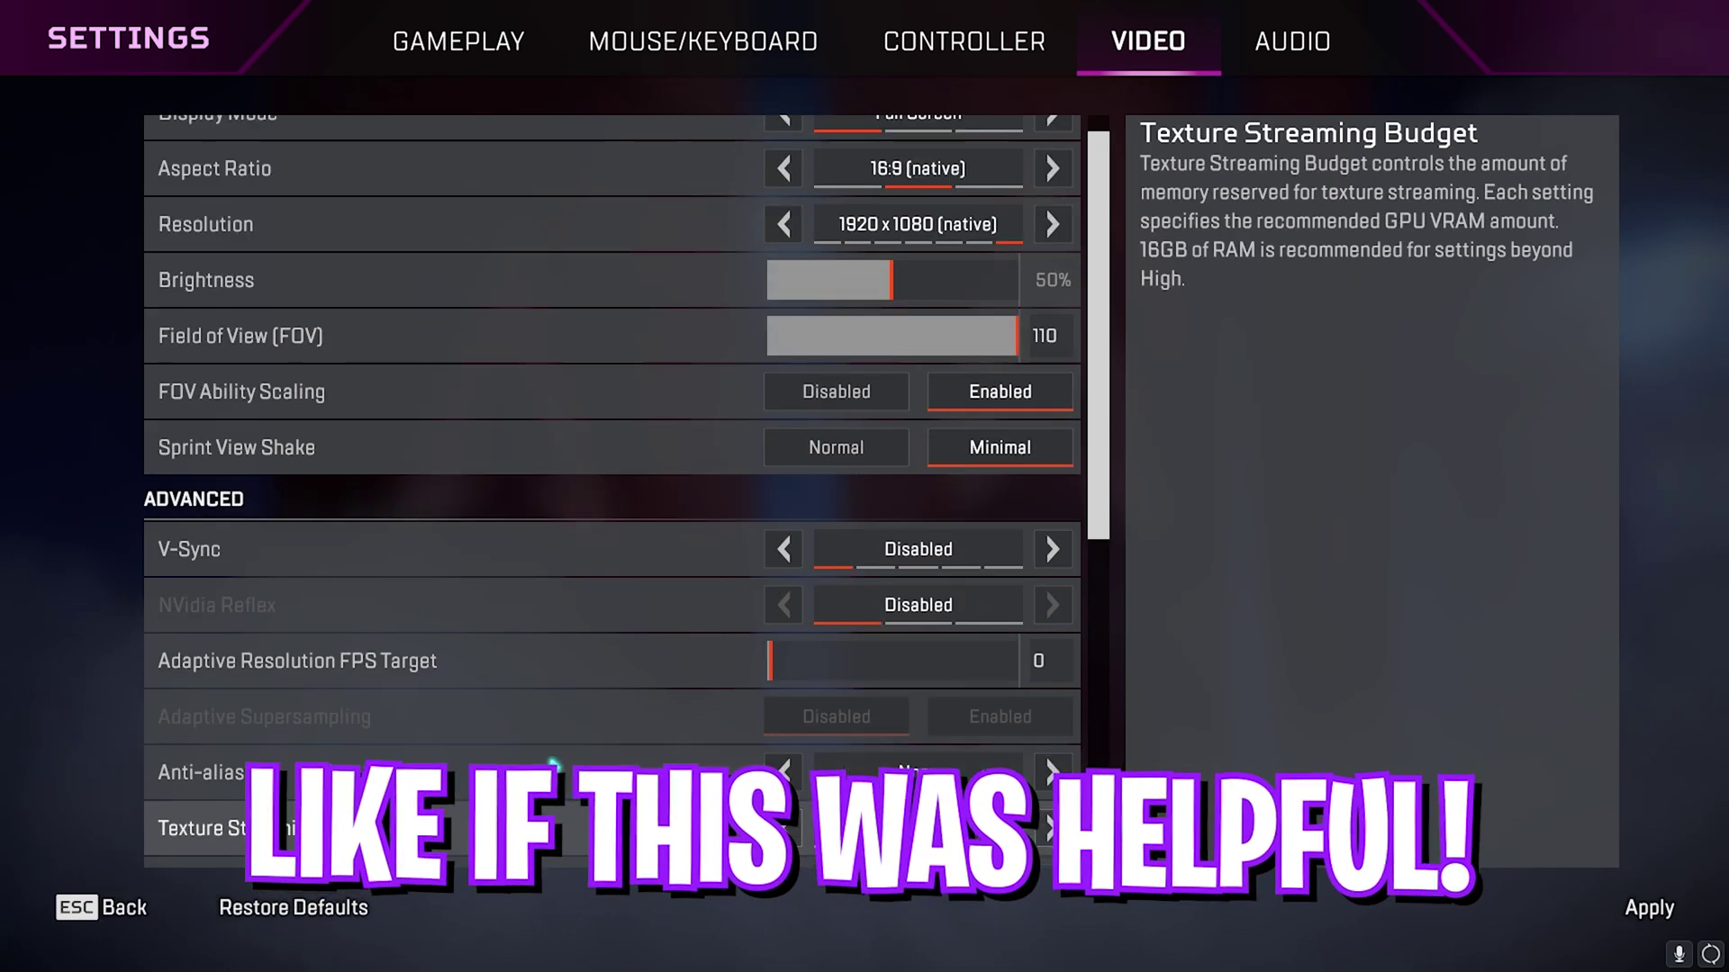
pyautogui.press('Escape')
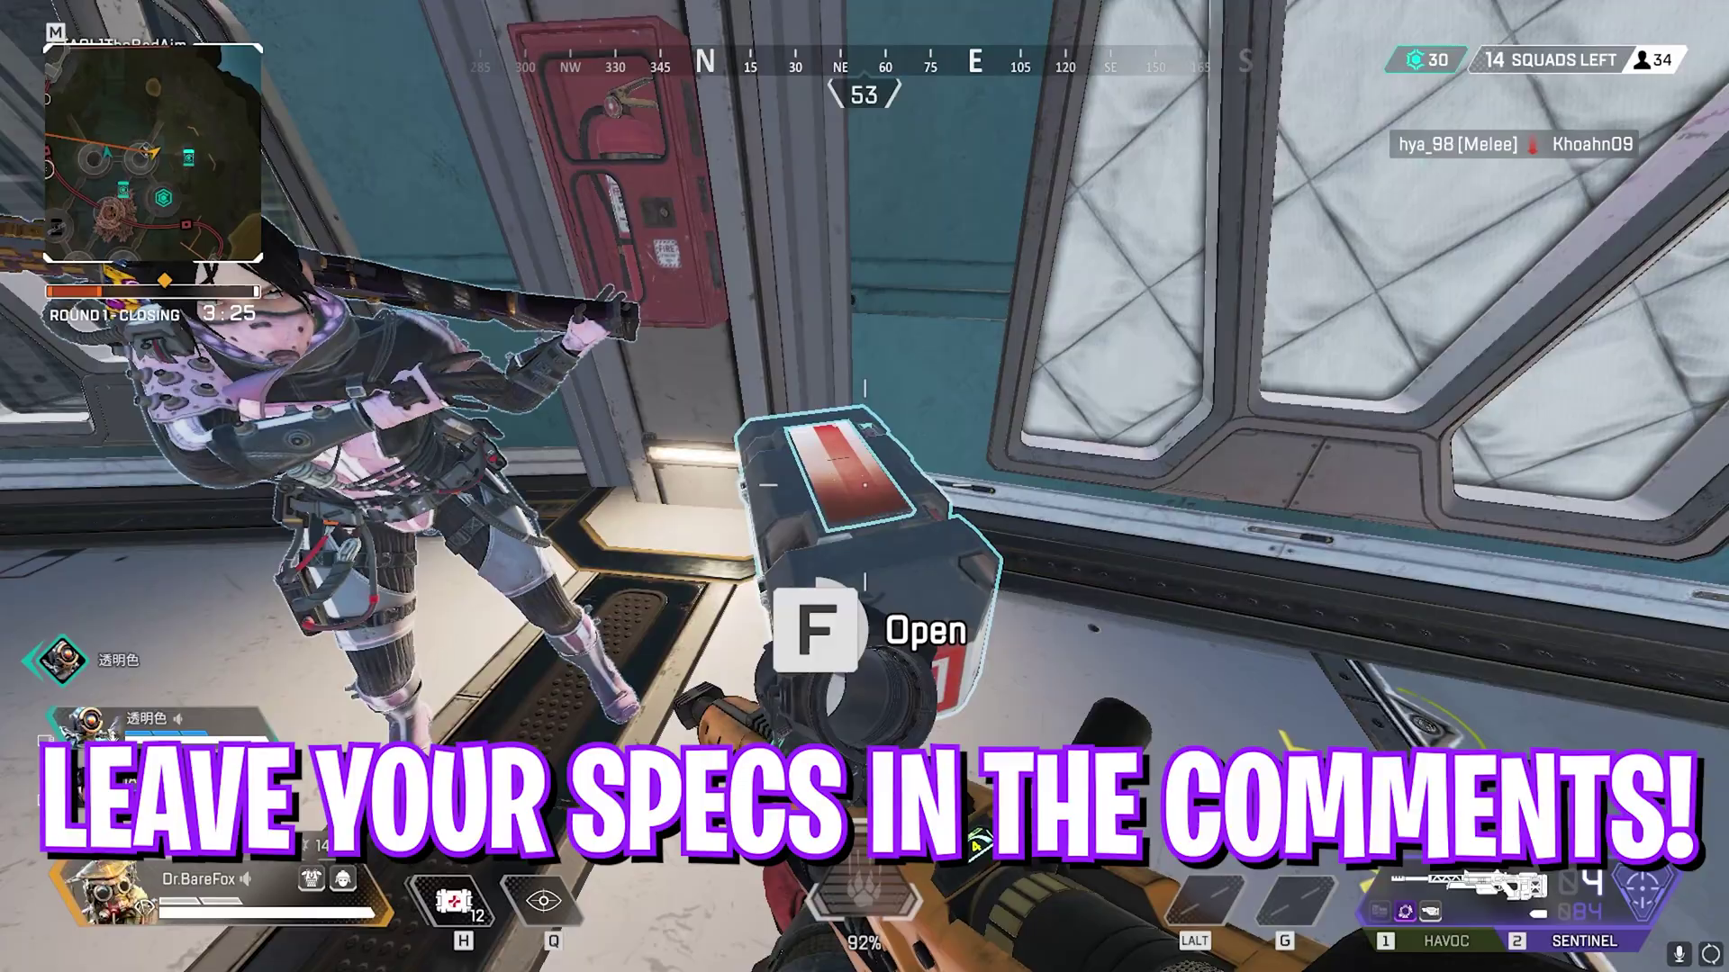
# Open the death box on the floor, take its Standard Stock attachment, and close the box.
pyautogui.press('f')
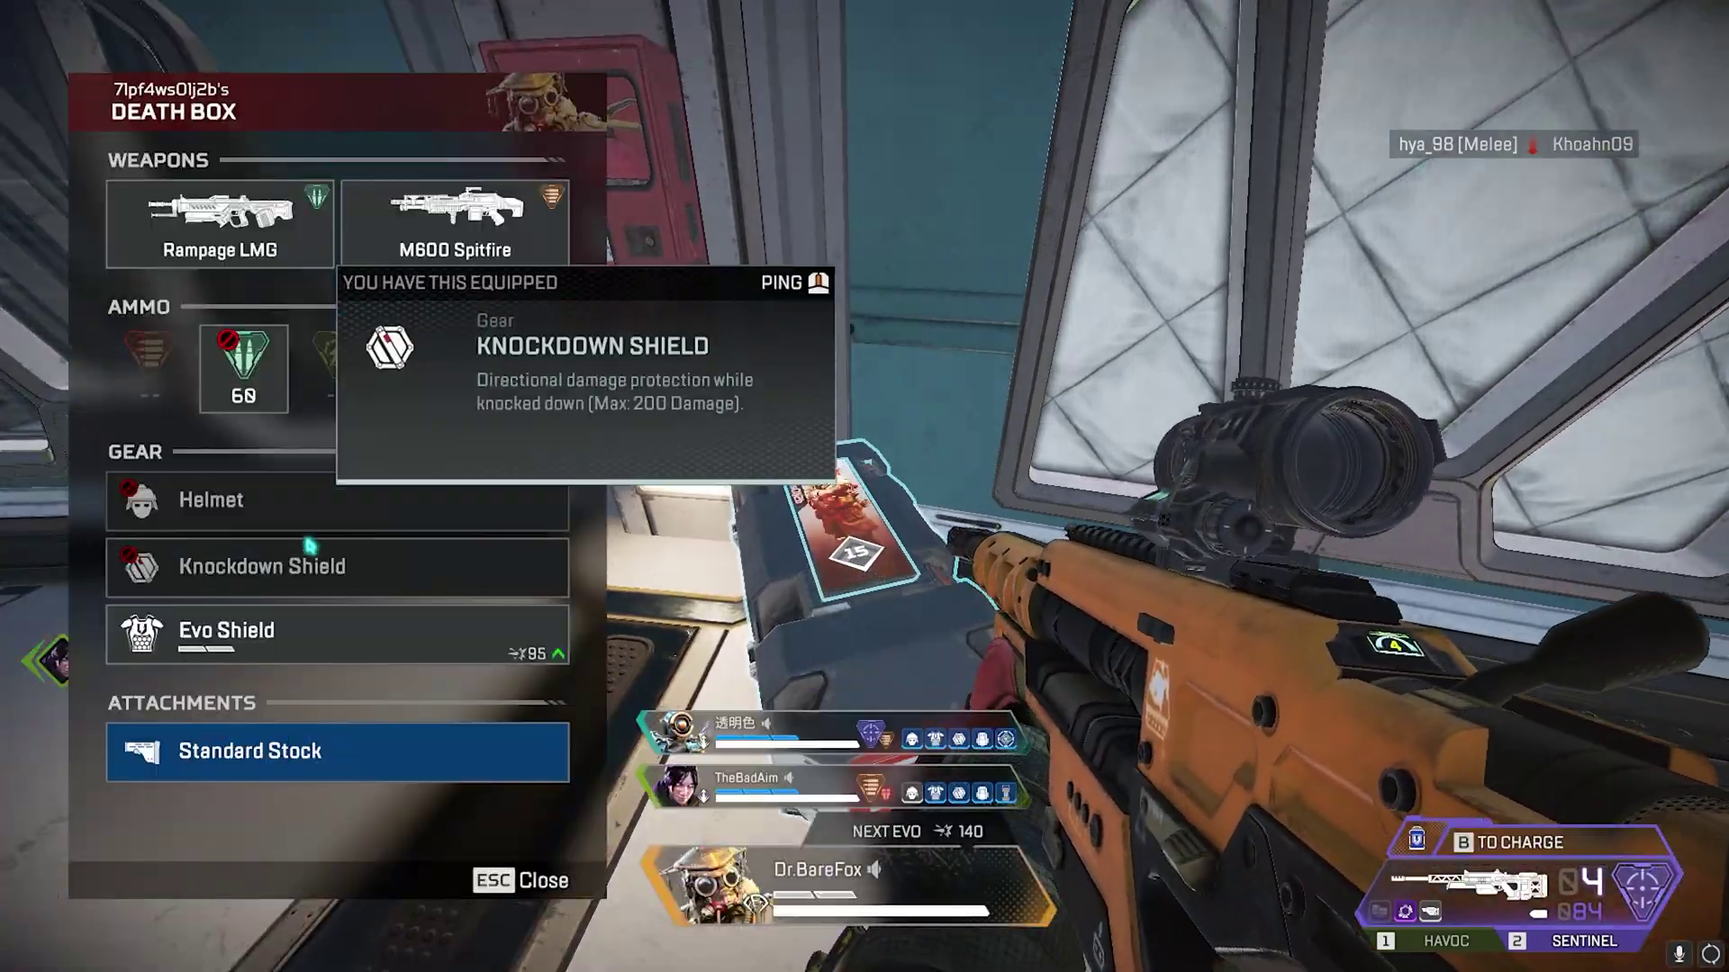
pyautogui.click(181, 751)
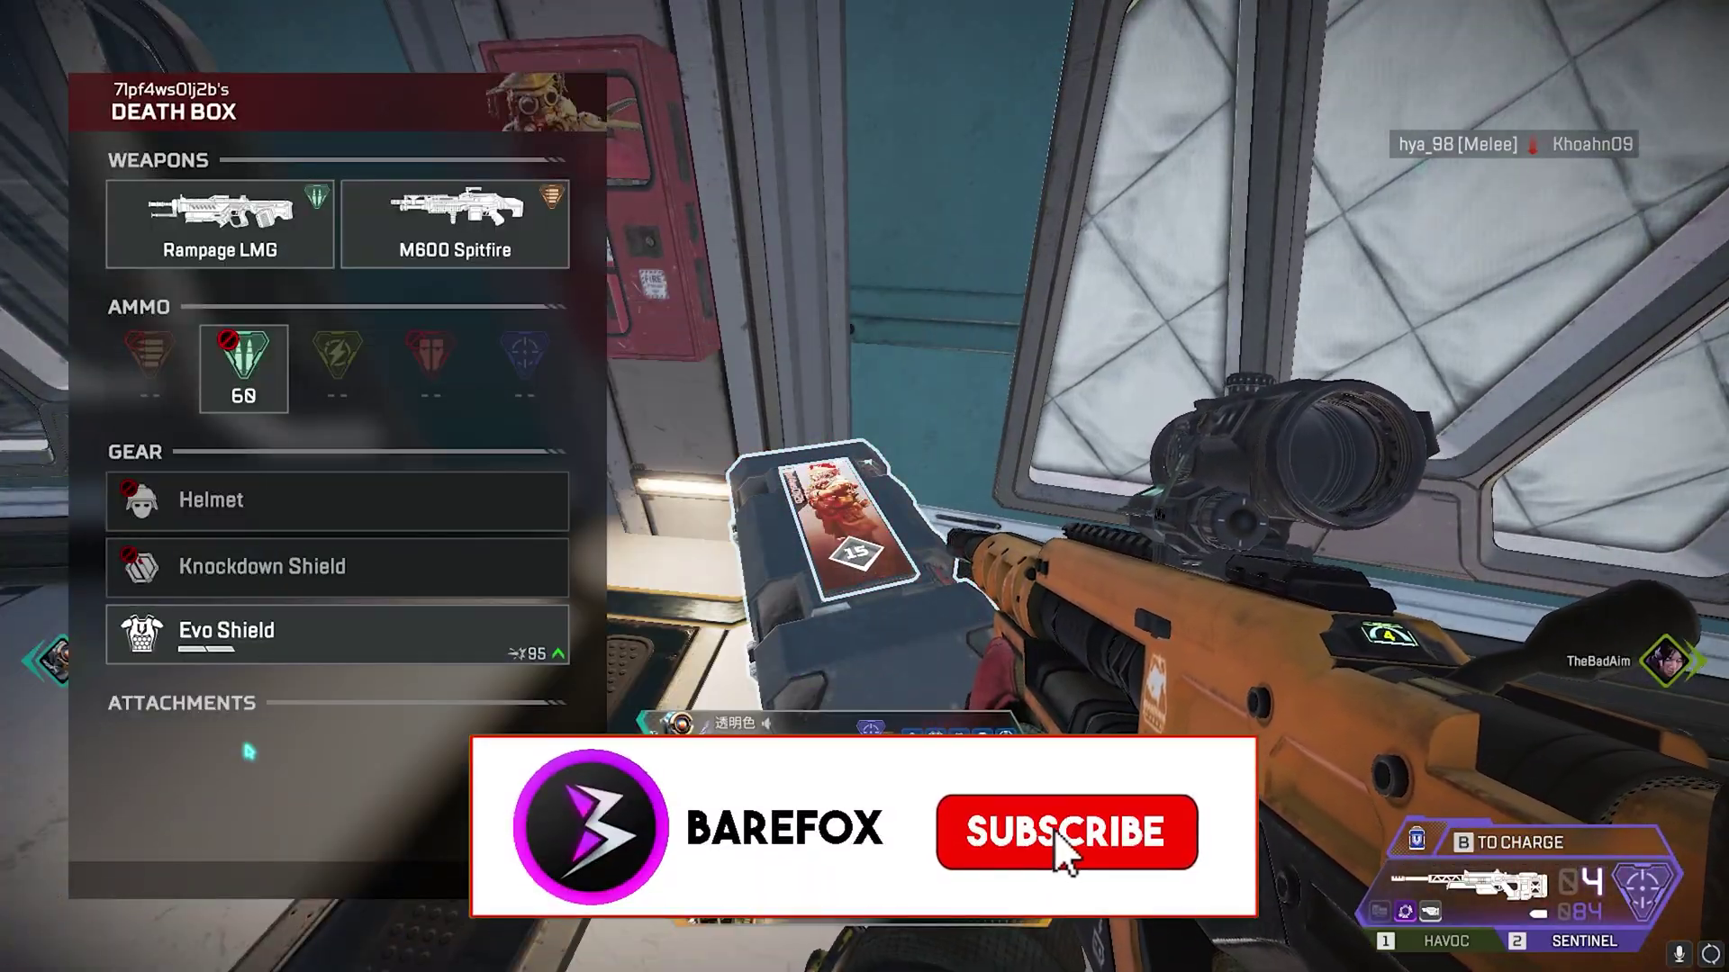
pyautogui.press('Escape')
# Walk through the Hydroponics building and aim briefly through the Sentinel's scope at the open doorway.
pyautogui.press('w')
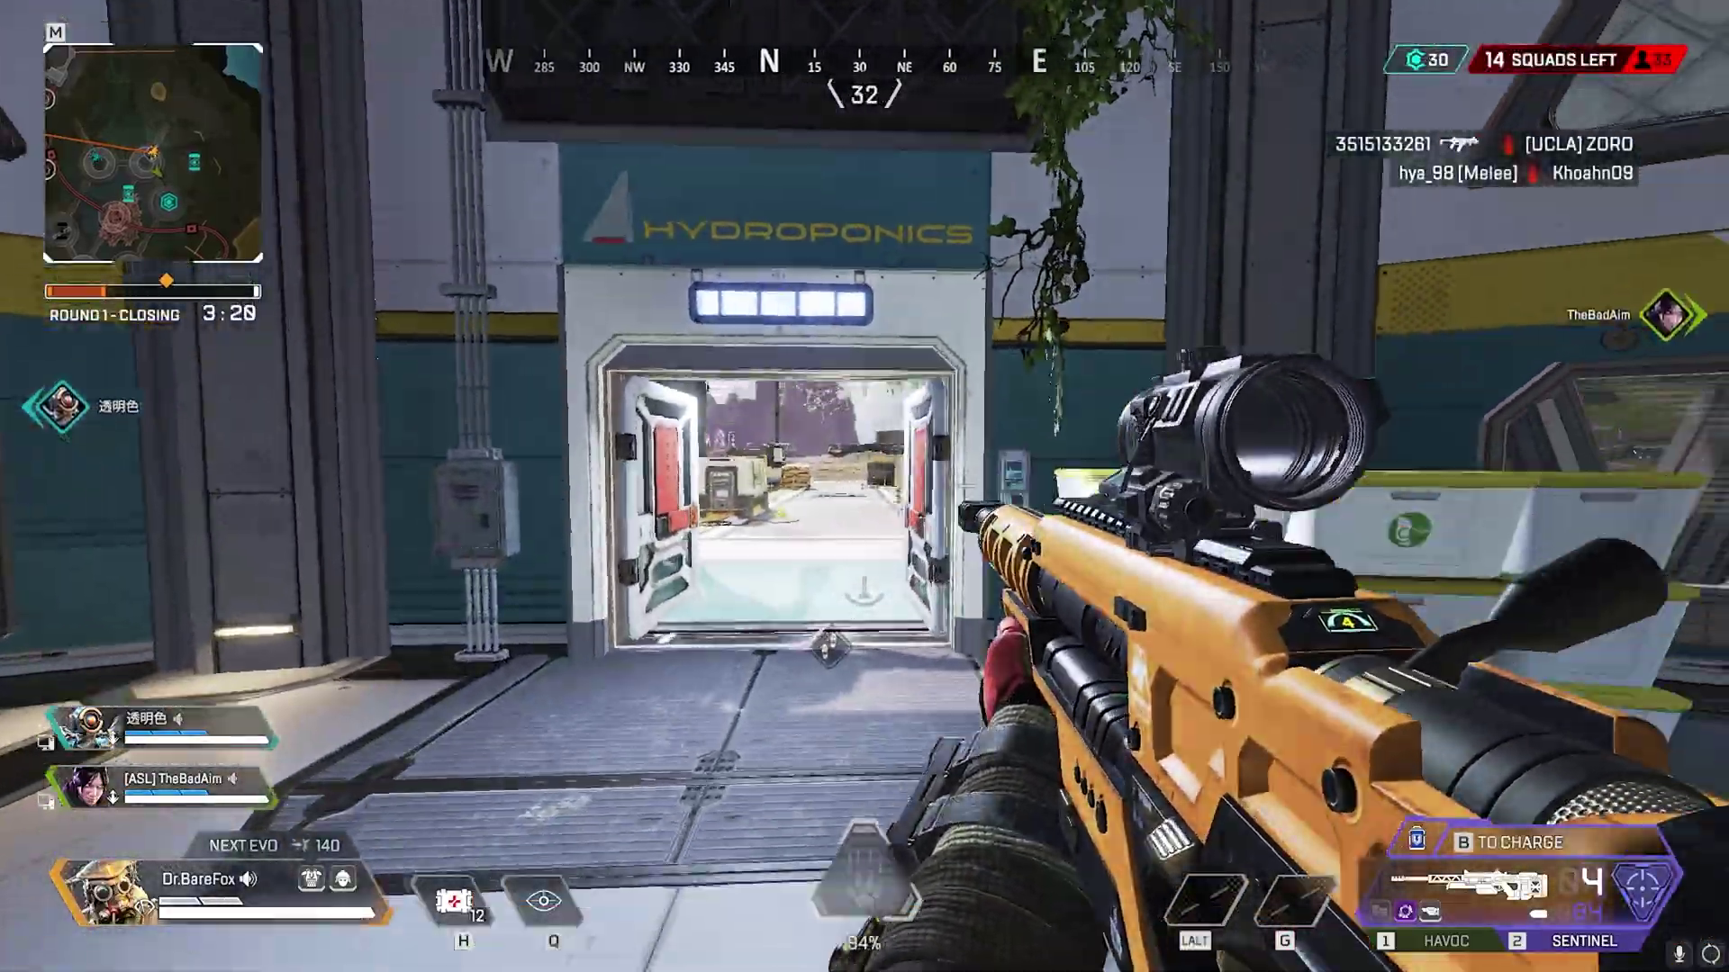
pyautogui.rightClick(864, 486)
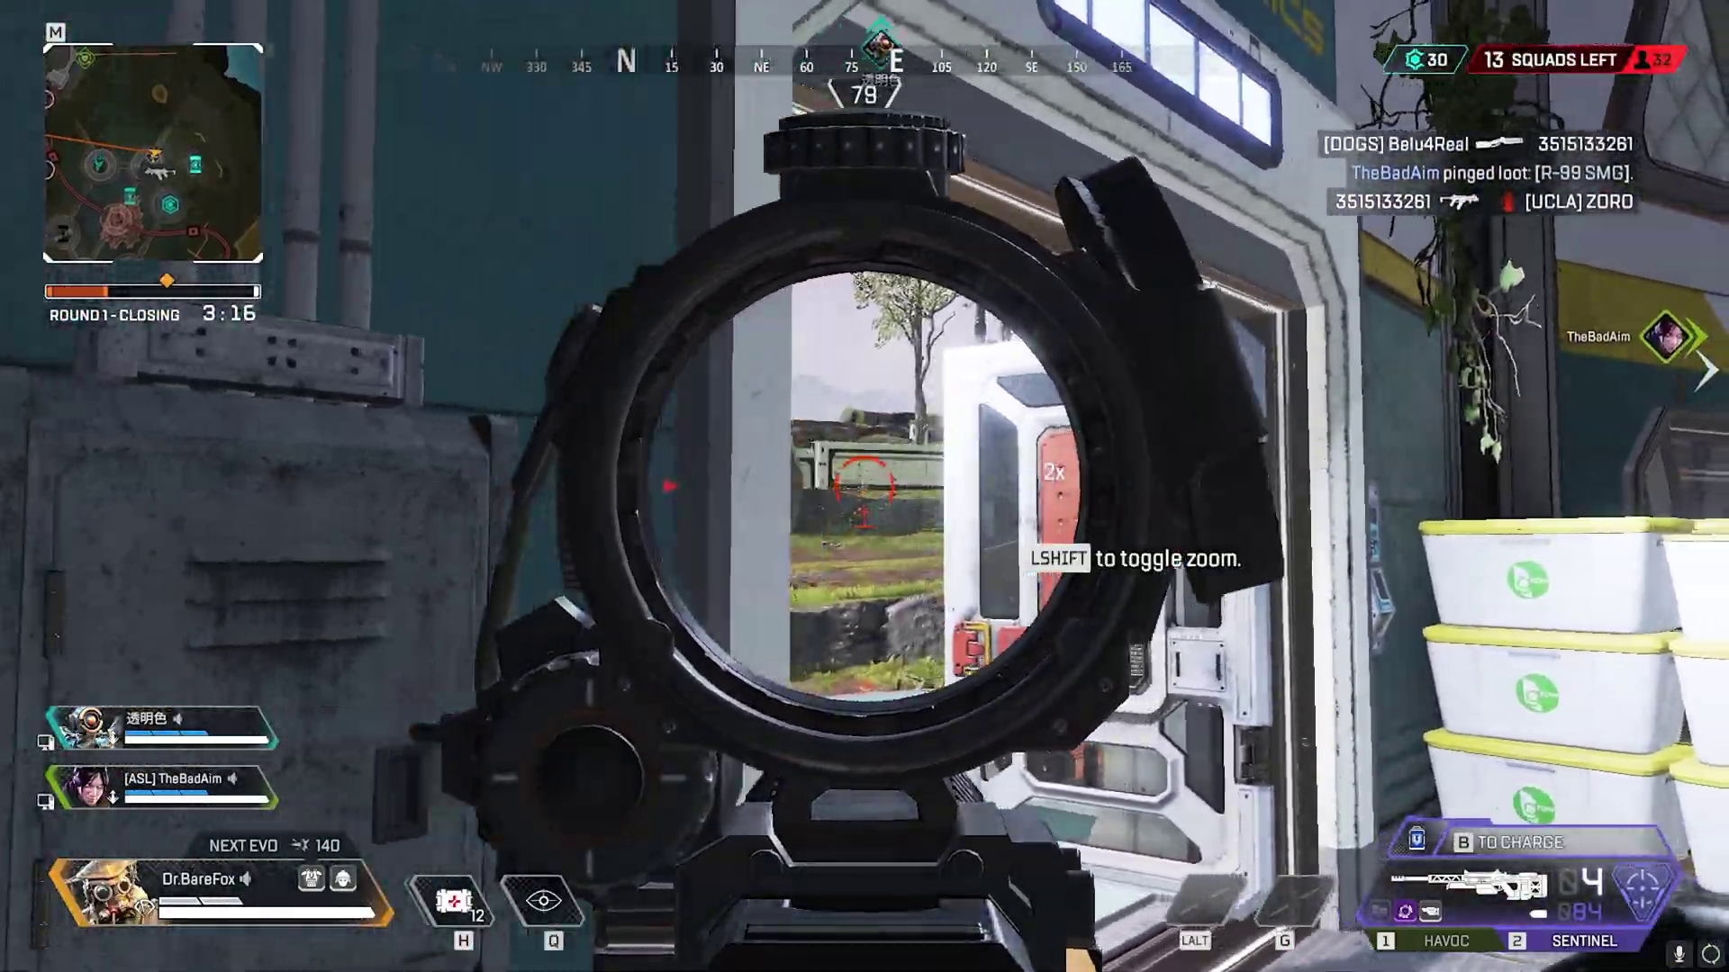
pyautogui.rightClick(864, 486)
pyautogui.press('w')
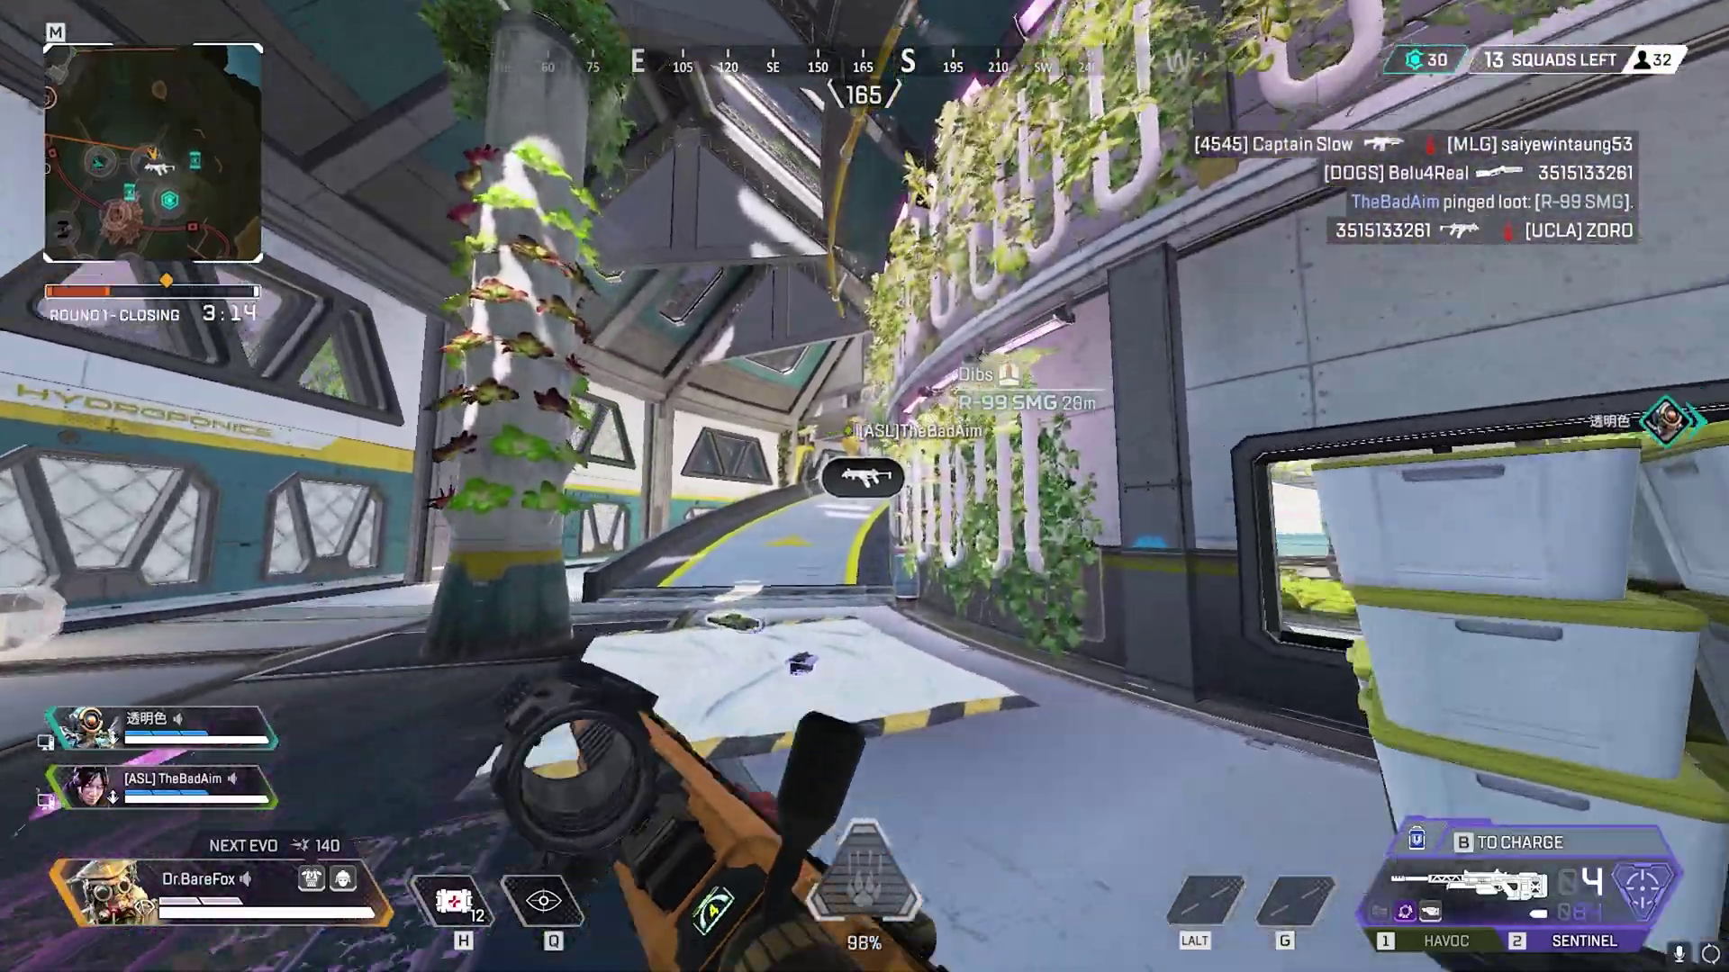